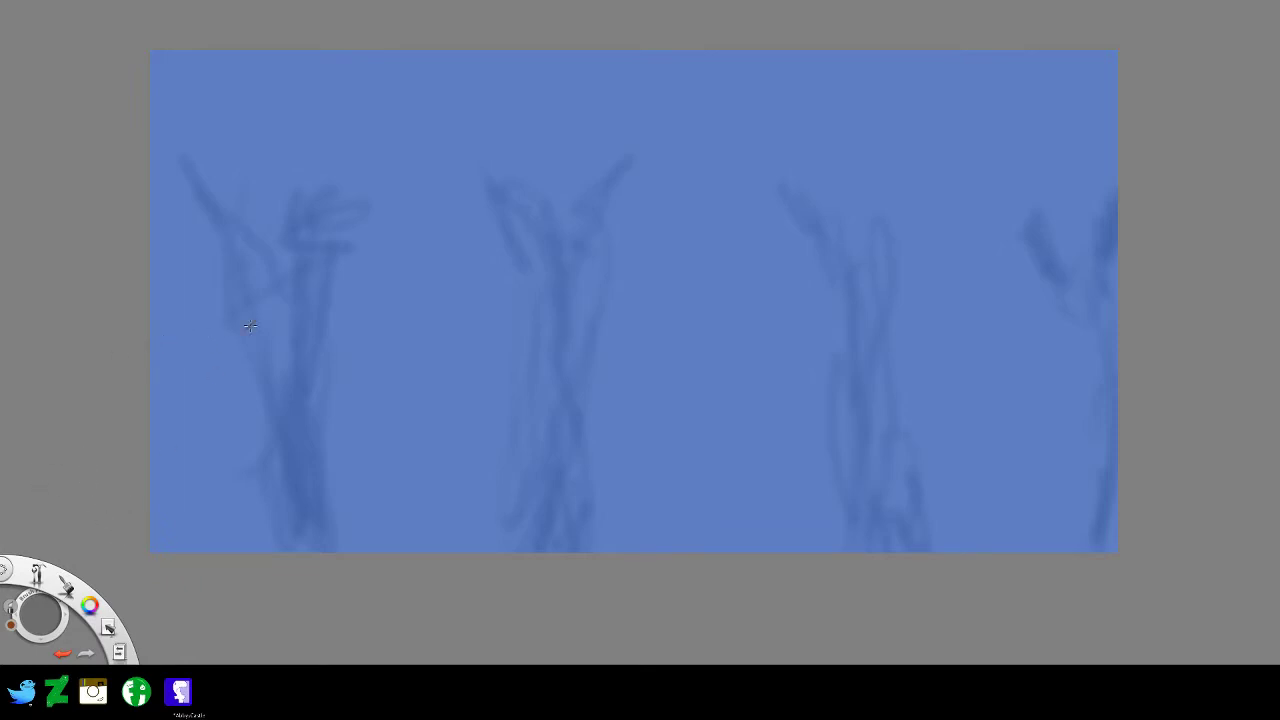
drag(331, 562, 328, 446)
key(ctrl+z)
mouse_move(335, 562)
mouse_down()
mouse_move(332, 303)
mouse_move(372, 208)
mouse_up()
key(ctrl+z)
- Outline the first tree over the faint sketch in brown, with both trunk edges, the upper forks and a small side branch
mouse_move(342, 570)
mouse_down()
mouse_move(326, 285)
mouse_move(360, 137)
mouse_up()
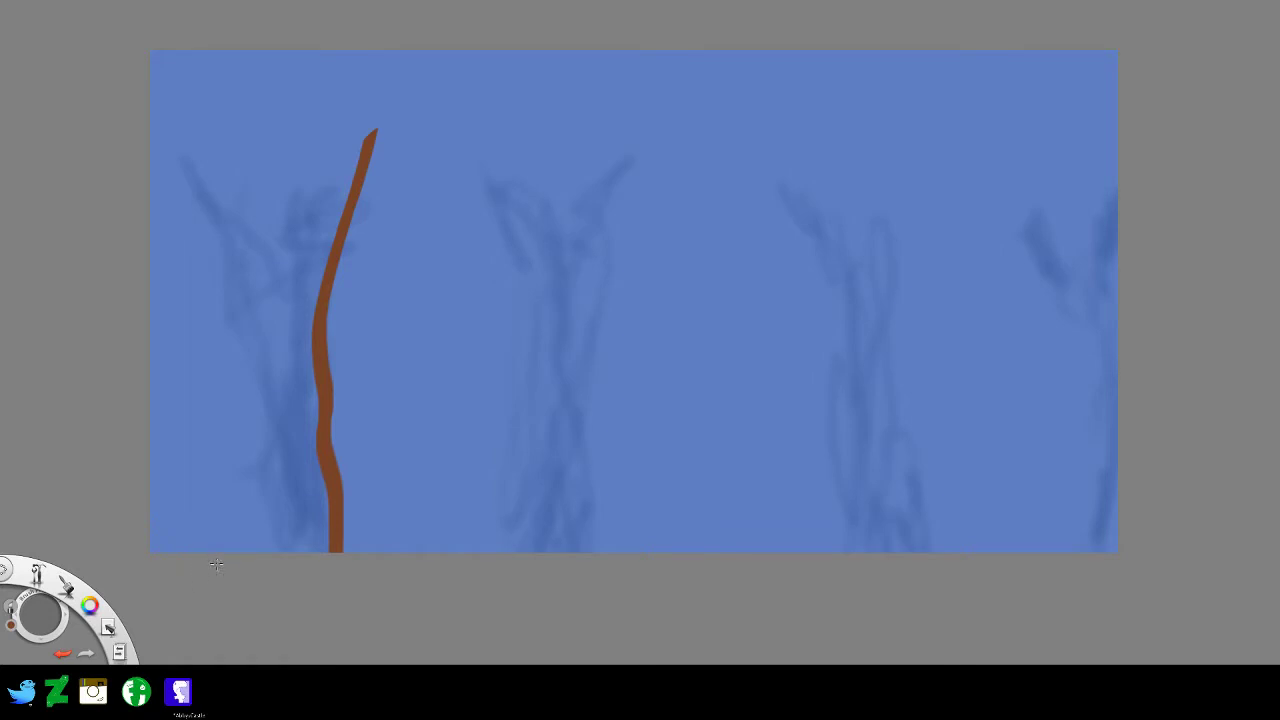
mouse_move(186, 538)
mouse_down()
mouse_move(213, 325)
mouse_move(200, 187)
mouse_move(192, 150)
mouse_move(148, 78)
mouse_up()
mouse_move(205, 422)
mouse_down()
mouse_move(202, 167)
mouse_move(124, 84)
mouse_up()
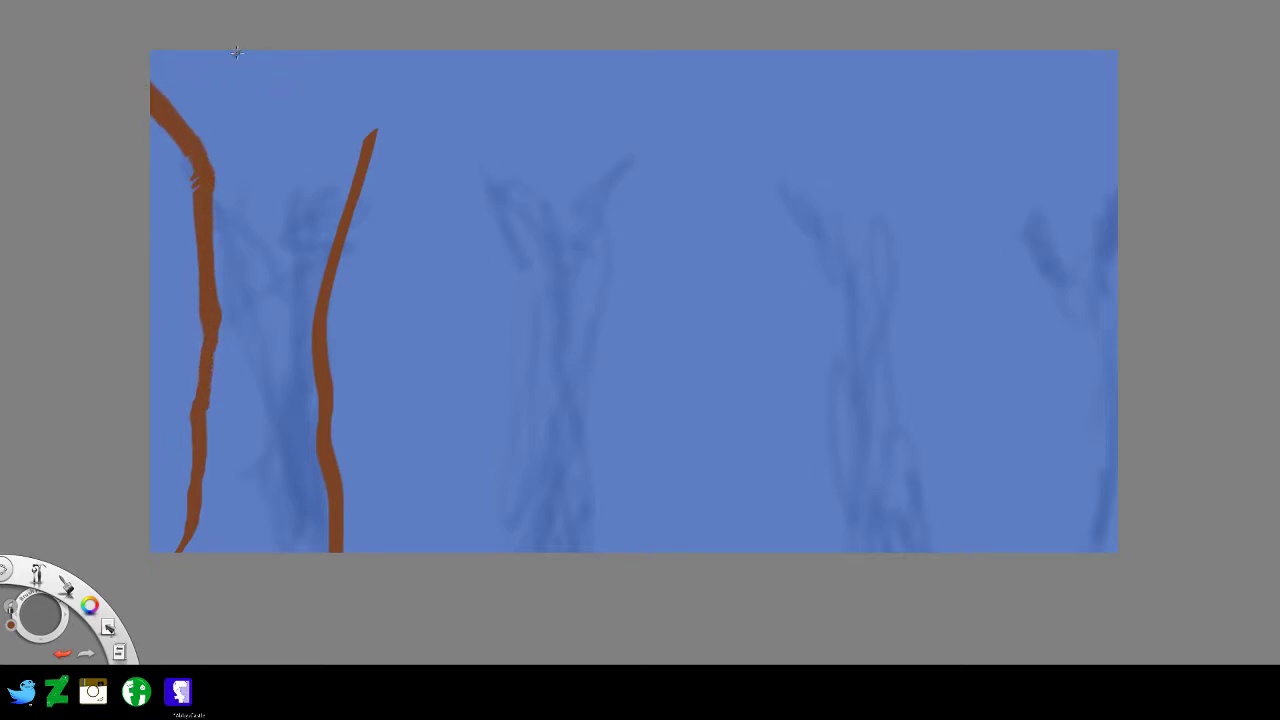
mouse_move(179, 47)
mouse_down()
mouse_move(229, 96)
mouse_move(269, 50)
mouse_move(327, 47)
mouse_move(310, 72)
mouse_move(344, 99)
mouse_move(413, 75)
mouse_up()
mouse_move(357, 226)
mouse_down()
mouse_move(425, 176)
mouse_move(372, 208)
mouse_move(381, 174)
mouse_move(410, 162)
mouse_up()
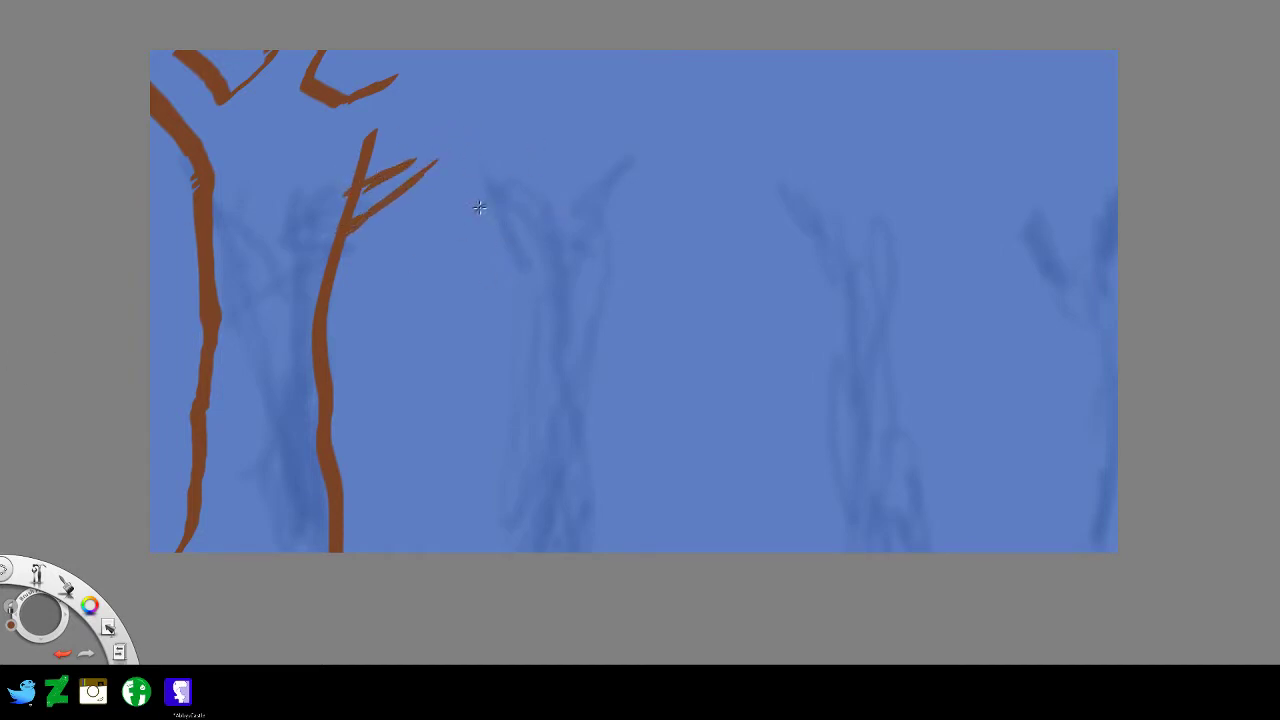
- Outline the second tree in brown, with its forked upper branches and a gap in the right trunk edge
mouse_move(456, 124)
mouse_down()
mouse_move(507, 222)
mouse_move(530, 336)
mouse_move(488, 552)
mouse_up()
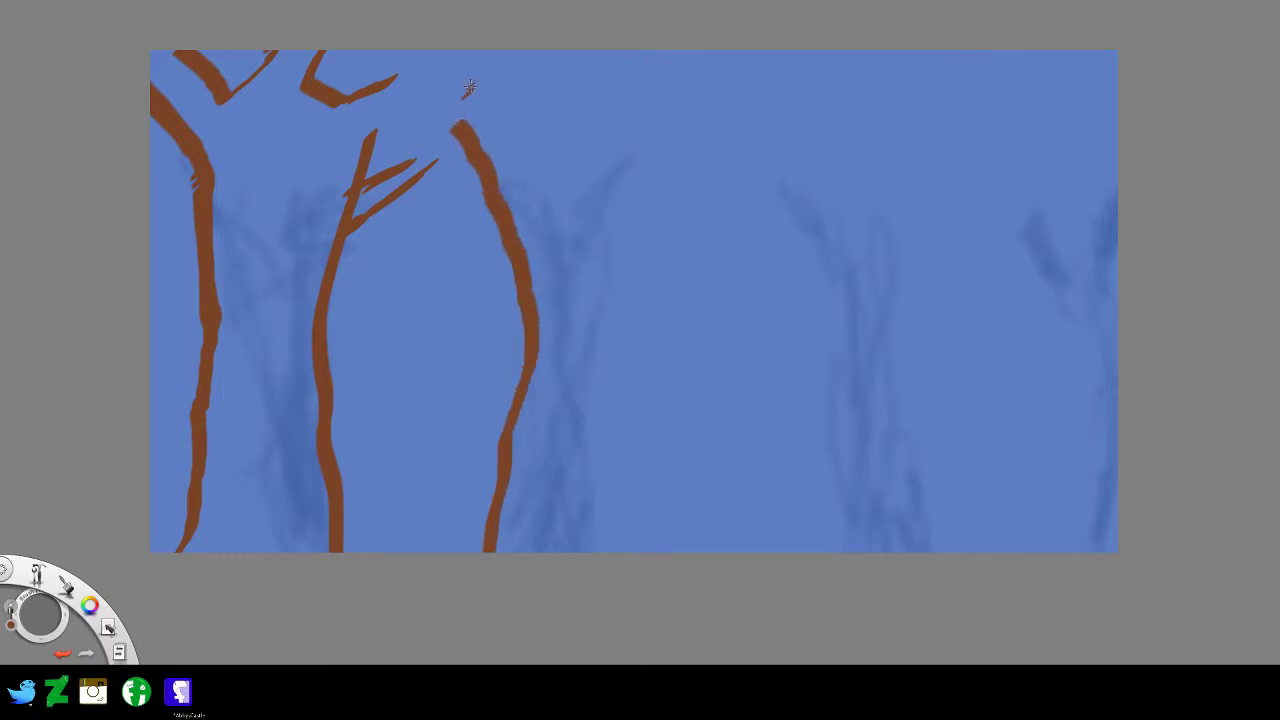
mouse_move(468, 88)
mouse_down()
mouse_move(526, 156)
mouse_move(564, 120)
mouse_move(583, 55)
mouse_up()
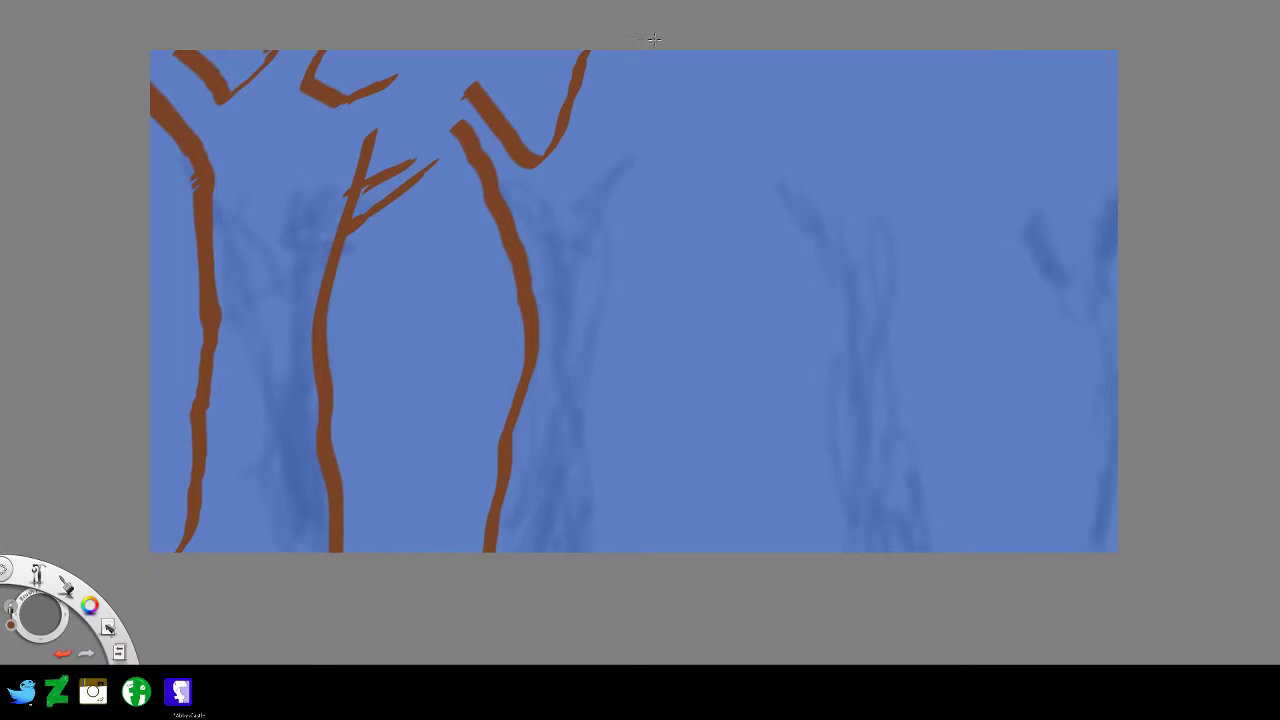
mouse_move(663, 43)
mouse_down()
mouse_move(613, 159)
mouse_move(723, 114)
mouse_move(647, 220)
mouse_move(623, 350)
mouse_up()
mouse_move(633, 368)
mouse_down()
mouse_move(676, 511)
mouse_move(680, 598)
mouse_up()
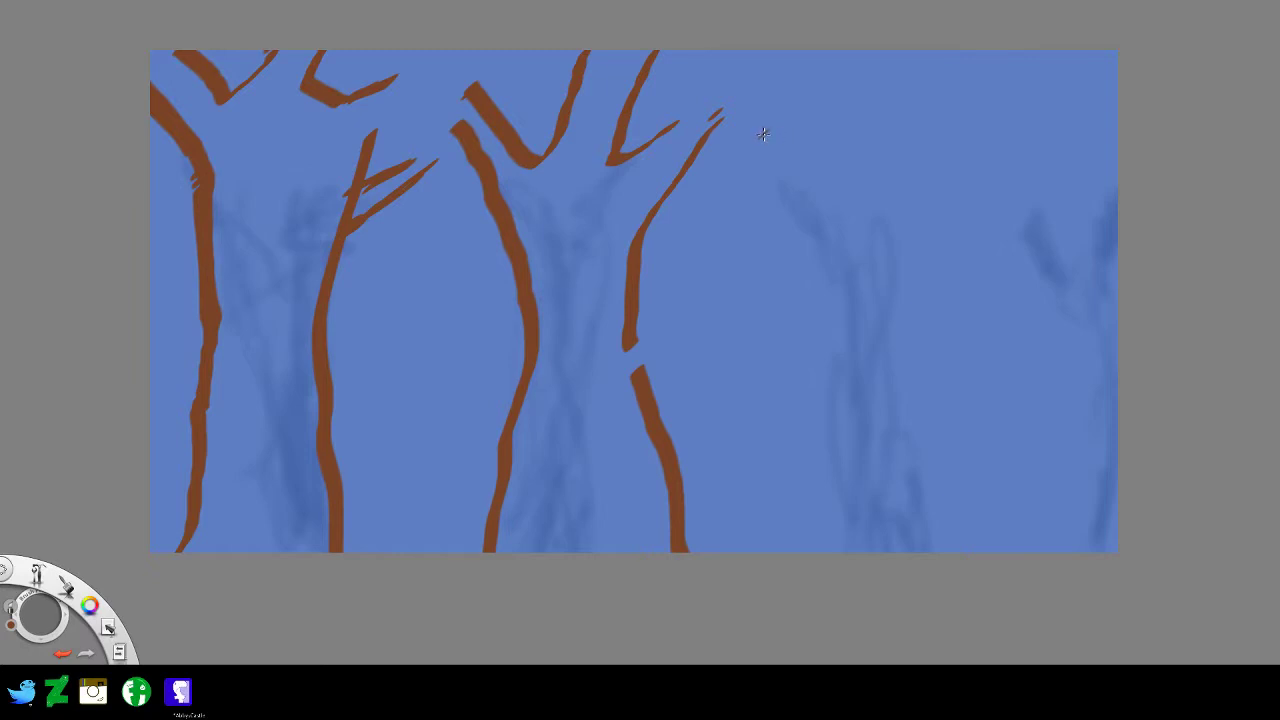
- Outline the third tree with its forked branches and the partial fourth tree at the canvas's right edge in brown
mouse_move(768, 160)
mouse_down()
mouse_move(830, 326)
mouse_move(800, 552)
mouse_up()
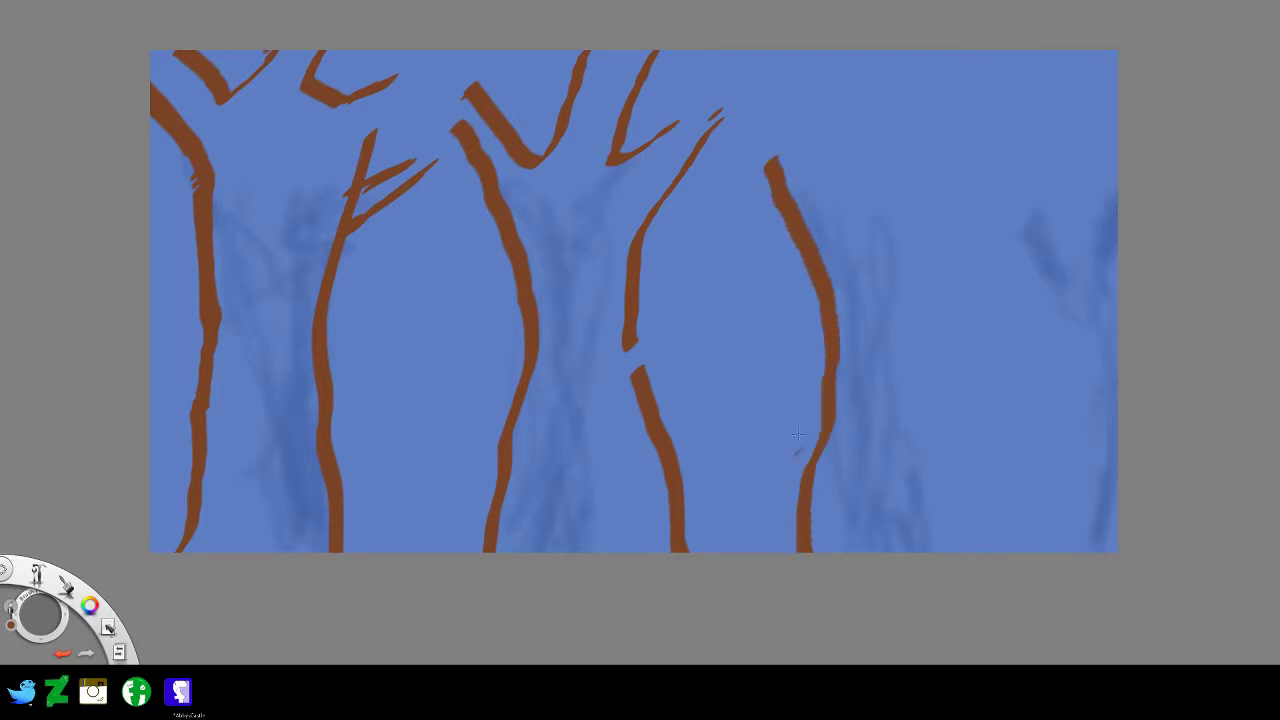
mouse_move(787, 92)
mouse_down()
mouse_move(819, 146)
mouse_move(843, 133)
mouse_move(873, 42)
mouse_move(924, 8)
mouse_move(935, 25)
mouse_move(914, 145)
mouse_move(986, 68)
mouse_up()
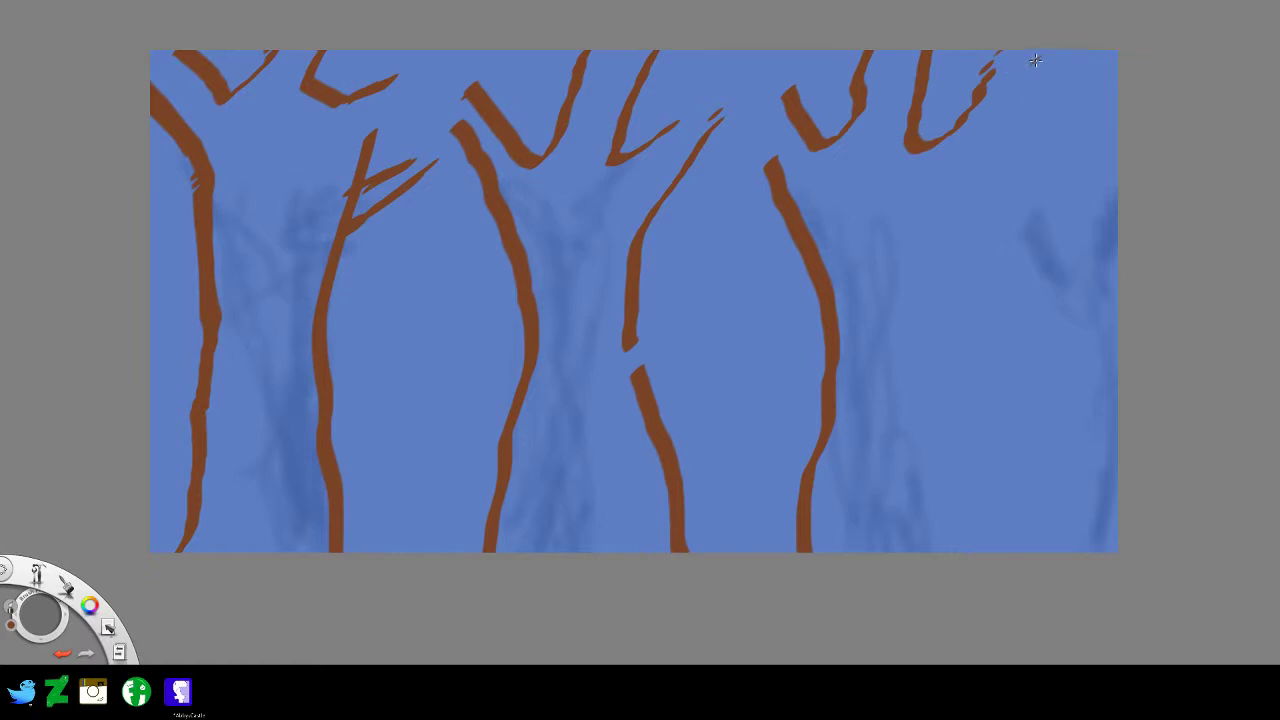
mouse_move(1038, 57)
mouse_down()
mouse_move(932, 256)
mouse_move(933, 477)
mouse_move(954, 596)
mouse_move(917, 624)
mouse_up()
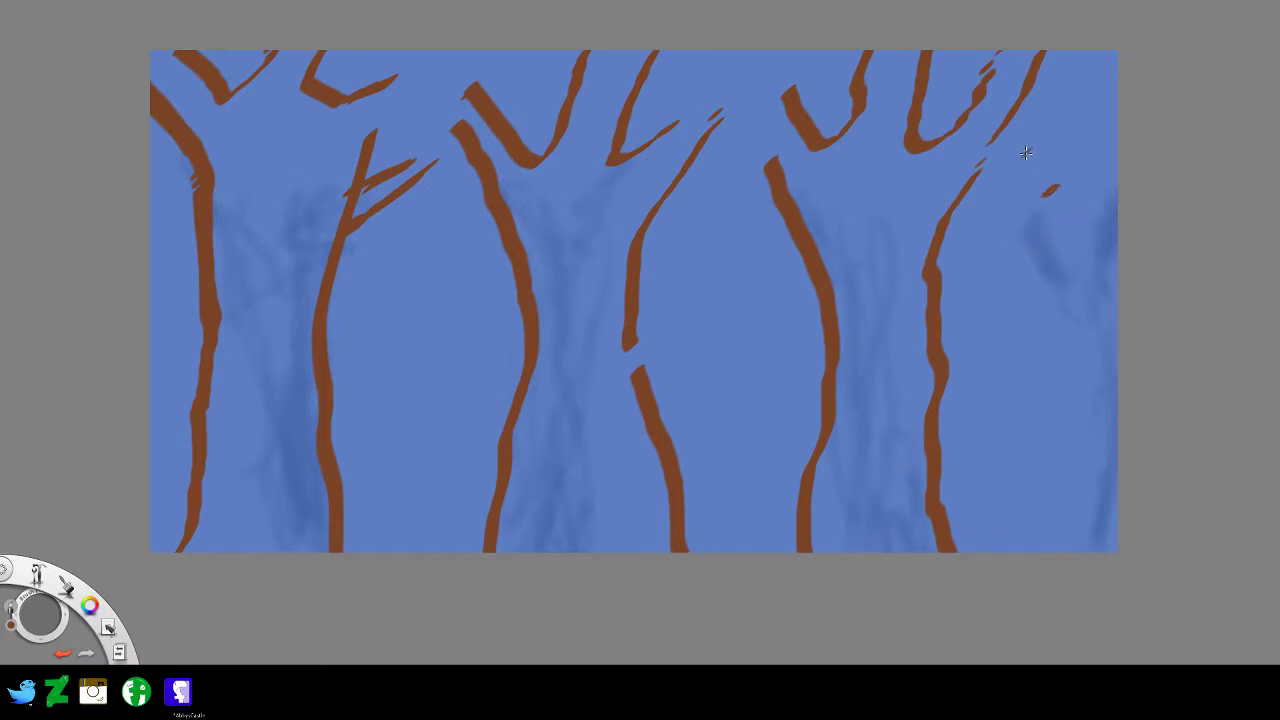
mouse_move(1026, 152)
mouse_down()
mouse_move(1051, 205)
mouse_move(1097, 234)
mouse_move(1129, 278)
mouse_move(1113, 292)
mouse_move(1091, 448)
mouse_move(1041, 576)
mouse_up()
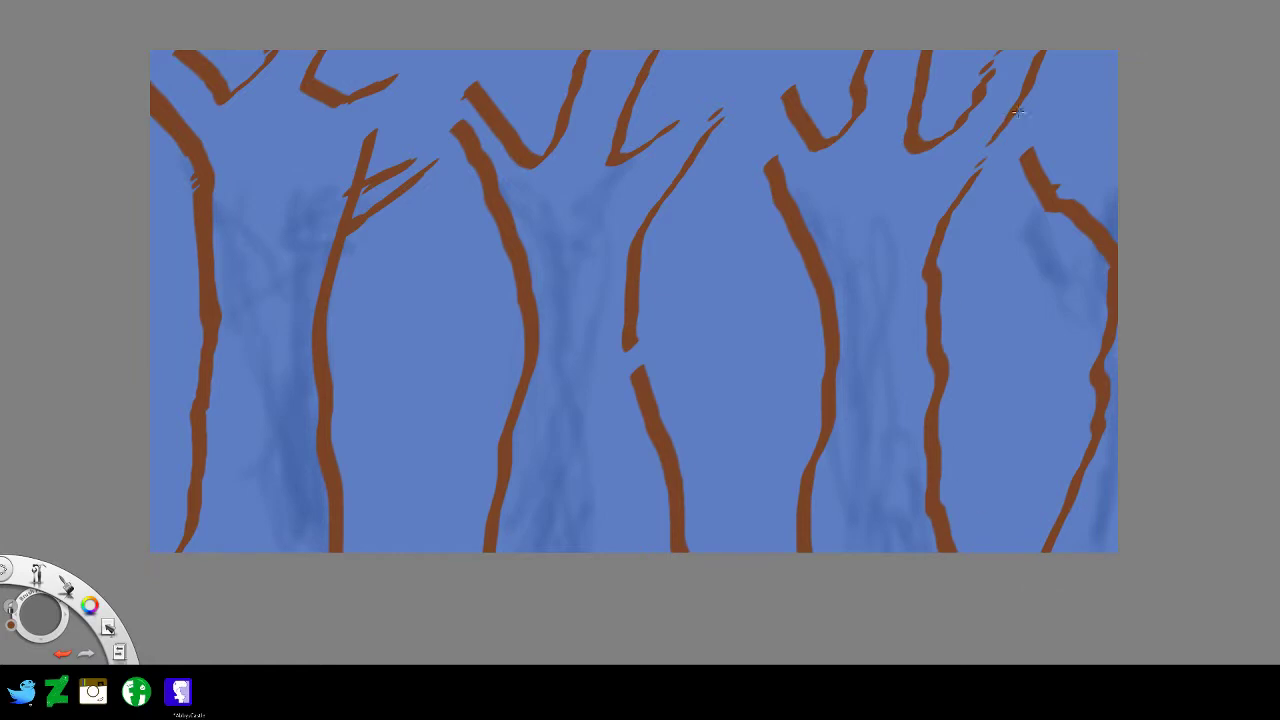
mouse_move(1061, 86)
mouse_down()
mouse_move(1092, 115)
mouse_move(1129, 71)
mouse_up()
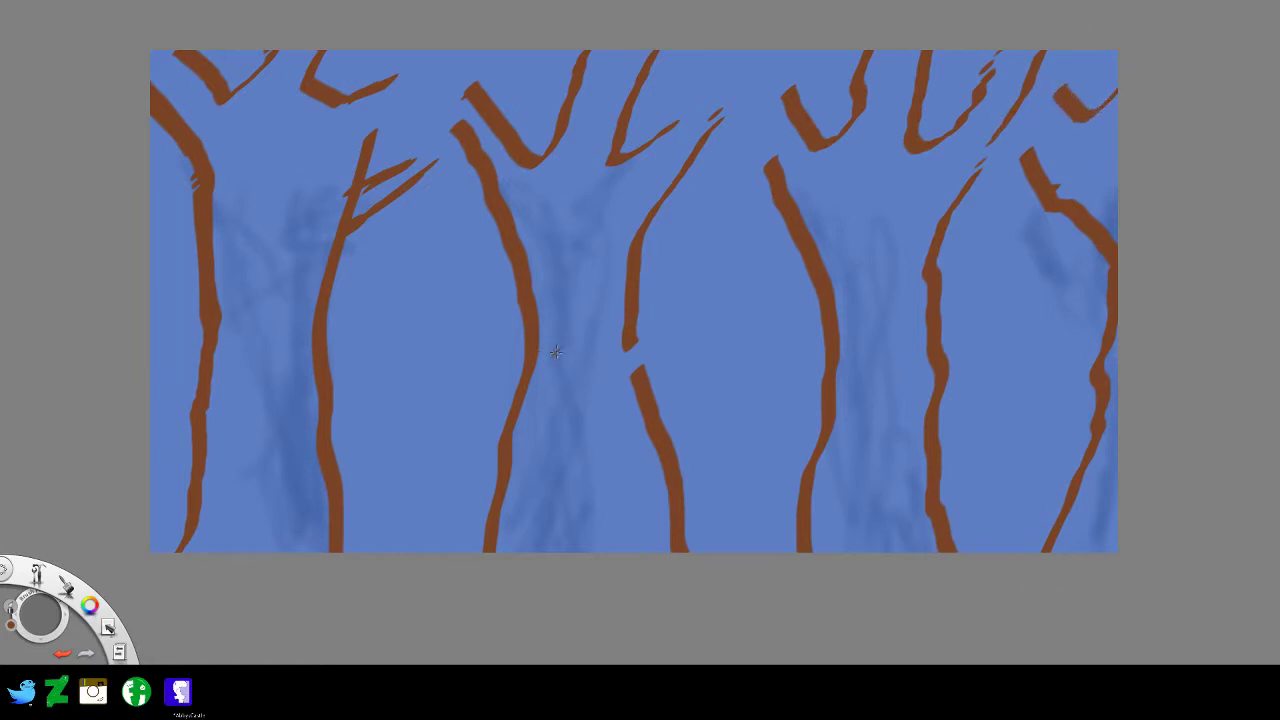
- Draw a short side branch growing from the gap in the second tree's right trunk edge
drag(633, 347, 686, 300)
mouse_move(645, 364)
mouse_down()
mouse_move(690, 325)
mouse_move(677, 335)
mouse_move(733, 318)
mouse_move(709, 320)
mouse_move(749, 291)
mouse_move(700, 297)
mouse_move(739, 293)
mouse_up()
key(ctrl+z)
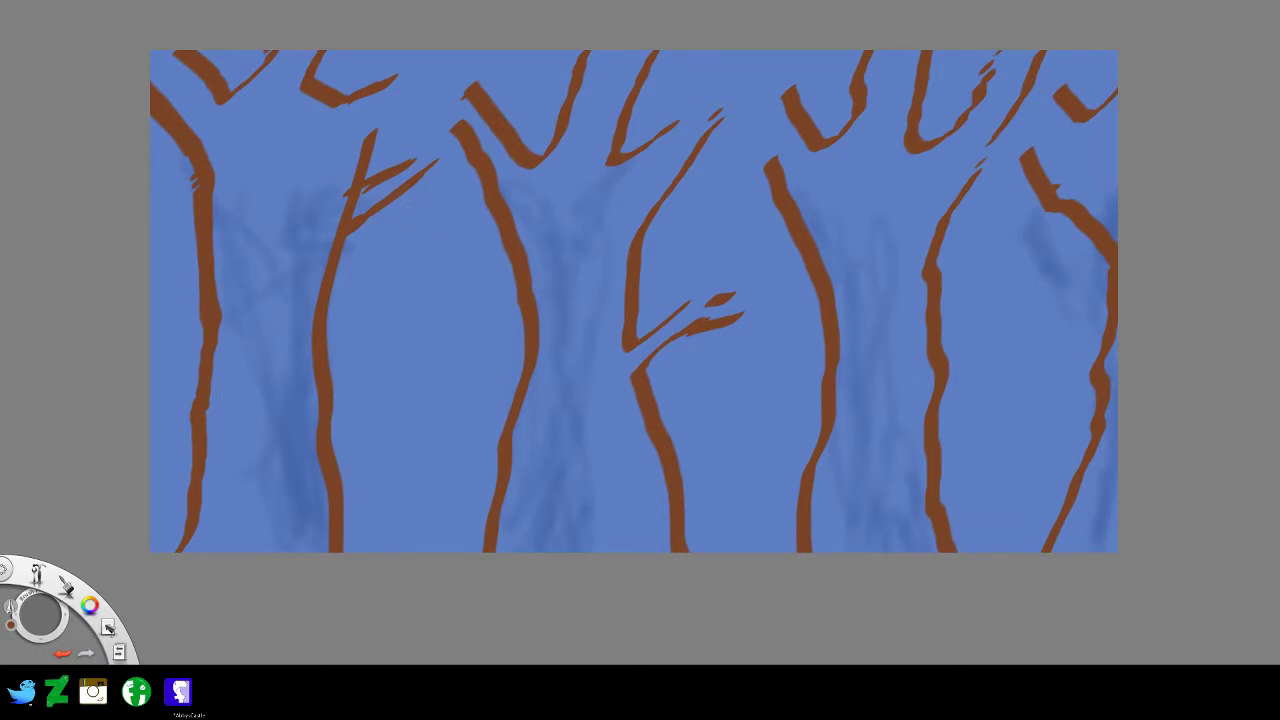
- Fill the first tree's trunk and branches with soft dark brown strokes inside the outline
mouse_move(158, 84)
mouse_down()
mouse_move(215, 152)
mouse_move(195, 132)
mouse_move(211, 207)
mouse_up()
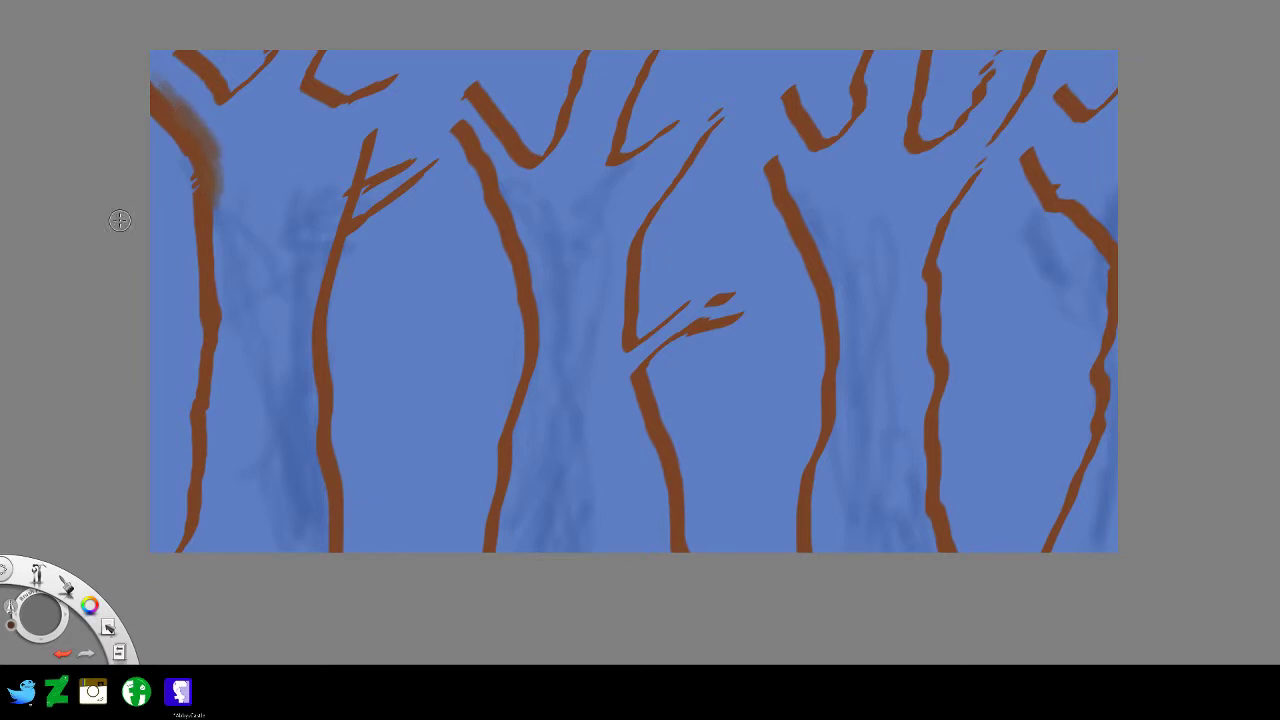
drag(198, 122, 158, 76)
drag(208, 160, 227, 255)
mouse_move(218, 188)
mouse_down()
mouse_move(203, 288)
mouse_move(204, 232)
mouse_move(217, 316)
mouse_move(230, 288)
mouse_move(218, 370)
mouse_up()
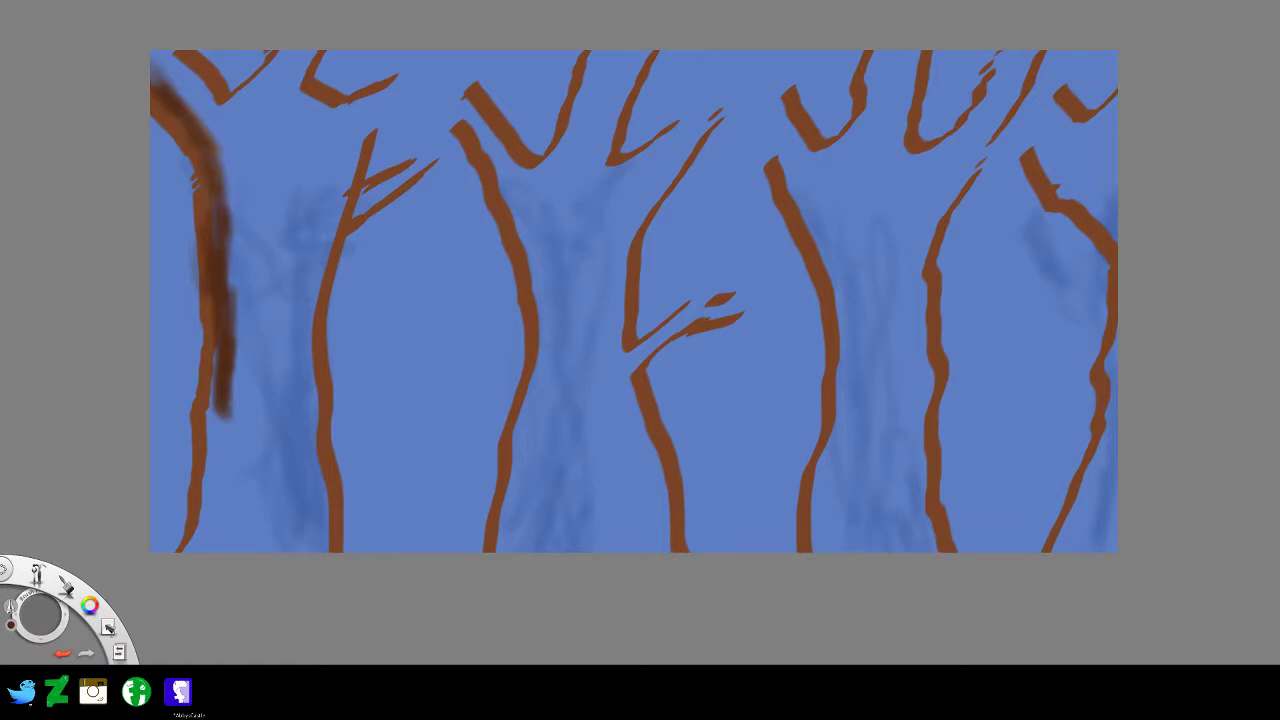
mouse_move(155, 68)
mouse_down()
mouse_move(195, 95)
mouse_move(172, 56)
mouse_move(185, 73)
mouse_up()
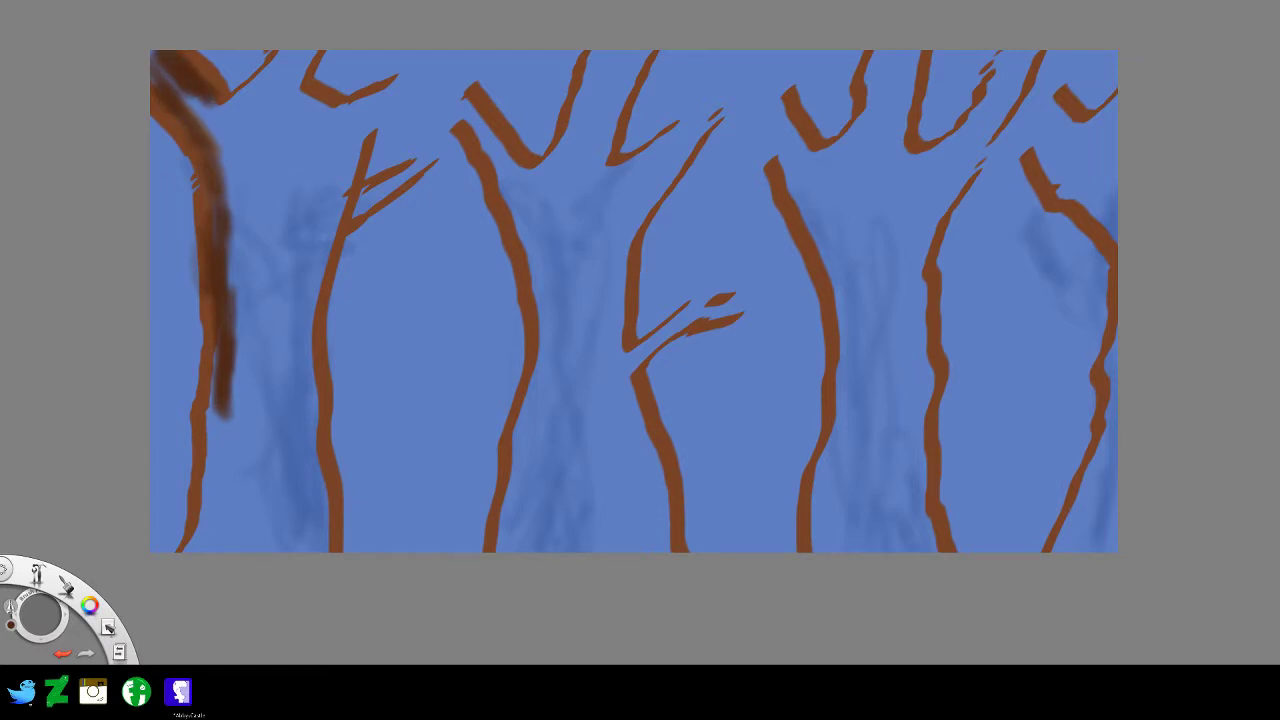
drag(44, 616, 40, 598)
mouse_move(193, 112)
mouse_down()
mouse_move(230, 141)
mouse_move(201, 121)
mouse_up()
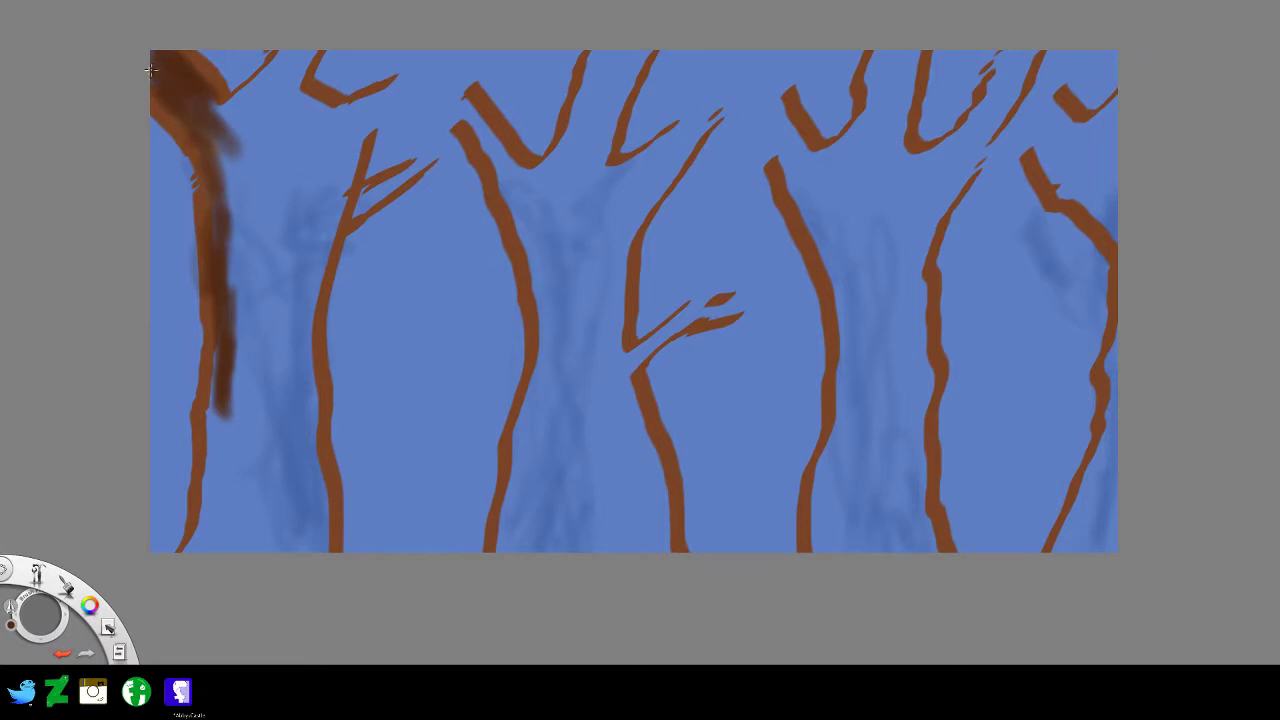
mouse_move(150, 70)
mouse_down()
mouse_move(237, 118)
mouse_move(261, 77)
mouse_move(251, 99)
mouse_move(211, 119)
mouse_move(271, 86)
mouse_move(251, 117)
mouse_move(272, 121)
mouse_move(237, 105)
mouse_move(228, 146)
mouse_move(253, 157)
mouse_move(237, 163)
mouse_move(185, 118)
mouse_move(209, 141)
mouse_move(241, 248)
mouse_move(222, 283)
mouse_move(223, 326)
mouse_move(225, 270)
mouse_move(219, 423)
mouse_move(213, 411)
mouse_move(189, 567)
mouse_move(195, 537)
mouse_move(219, 524)
mouse_move(212, 550)
mouse_move(203, 568)
mouse_move(190, 560)
mouse_move(216, 503)
mouse_move(200, 541)
mouse_move(209, 566)
mouse_move(278, 540)
mouse_move(267, 503)
mouse_move(283, 519)
mouse_move(257, 520)
mouse_move(283, 452)
mouse_move(237, 510)
mouse_move(212, 444)
mouse_move(231, 517)
mouse_move(251, 394)
mouse_move(233, 400)
mouse_move(222, 495)
mouse_up()
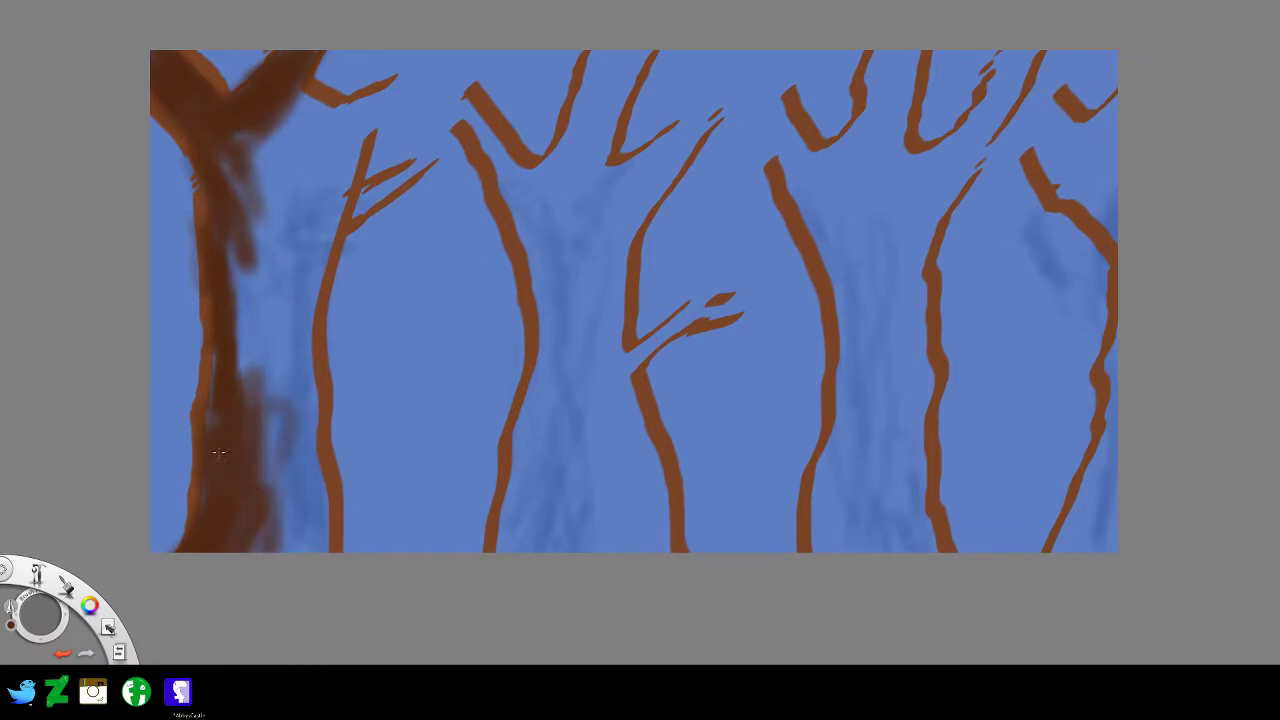
mouse_move(209, 420)
mouse_down()
mouse_move(235, 263)
mouse_move(219, 272)
mouse_move(238, 308)
mouse_move(256, 289)
mouse_move(252, 252)
mouse_move(268, 235)
mouse_move(246, 207)
mouse_move(286, 93)
mouse_move(318, 95)
mouse_move(316, 119)
mouse_move(403, 92)
mouse_move(325, 127)
mouse_move(396, 111)
mouse_move(357, 104)
mouse_move(406, 75)
mouse_move(390, 103)
mouse_move(434, 44)
mouse_move(469, 40)
mouse_move(451, 122)
mouse_move(437, 60)
mouse_move(449, 62)
mouse_move(474, 149)
mouse_move(474, 116)
mouse_move(492, 136)
mouse_move(376, 181)
mouse_move(435, 154)
mouse_move(362, 205)
mouse_move(462, 133)
mouse_move(297, 231)
mouse_move(367, 126)
mouse_move(286, 190)
mouse_move(313, 131)
mouse_move(315, 165)
mouse_move(257, 238)
mouse_move(301, 233)
mouse_move(262, 264)
mouse_move(286, 276)
mouse_move(259, 302)
mouse_move(276, 330)
mouse_move(256, 384)
mouse_move(283, 388)
mouse_move(262, 418)
mouse_move(295, 416)
mouse_move(265, 453)
mouse_move(304, 458)
mouse_move(278, 515)
mouse_move(311, 515)
mouse_move(318, 550)
mouse_up()
- Fill the second tree's trunk, upper branches and short side branch with soft dark brown strokes
mouse_move(552, 184)
mouse_down()
mouse_move(498, 181)
mouse_move(549, 230)
mouse_move(526, 220)
mouse_move(520, 237)
mouse_move(505, 162)
mouse_up()
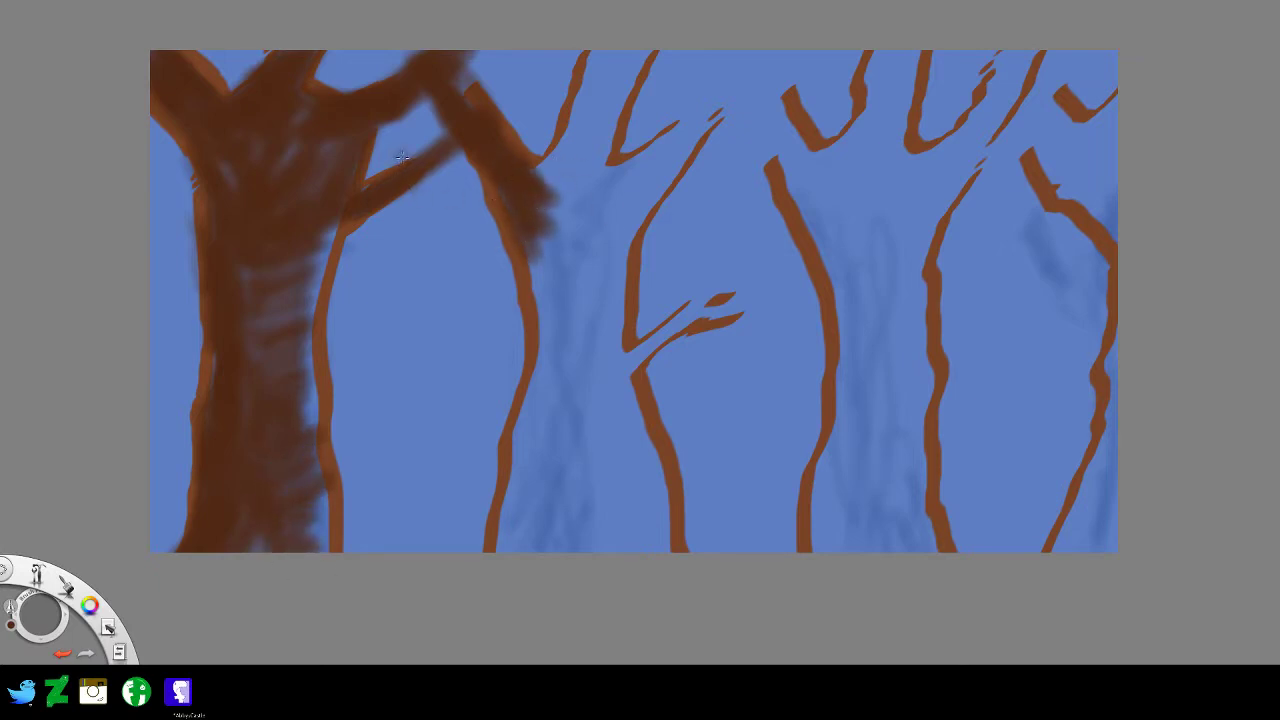
mouse_move(543, 157)
mouse_down()
mouse_move(598, 90)
mouse_move(605, 60)
mouse_move(585, 72)
mouse_move(620, 58)
mouse_move(625, 85)
mouse_move(571, 142)
mouse_move(600, 125)
mouse_move(578, 180)
mouse_move(690, 138)
mouse_move(634, 155)
mouse_move(755, 92)
mouse_move(543, 275)
mouse_move(556, 360)
mouse_move(505, 545)
mouse_move(530, 490)
mouse_move(500, 548)
mouse_move(533, 528)
mouse_move(557, 534)
mouse_move(605, 500)
mouse_move(635, 520)
mouse_move(662, 510)
mouse_move(622, 462)
mouse_move(584, 463)
mouse_move(562, 428)
mouse_move(585, 415)
mouse_move(655, 490)
mouse_move(575, 395)
mouse_move(695, 305)
mouse_move(598, 385)
mouse_move(722, 308)
mouse_move(610, 410)
mouse_move(652, 477)
mouse_up()
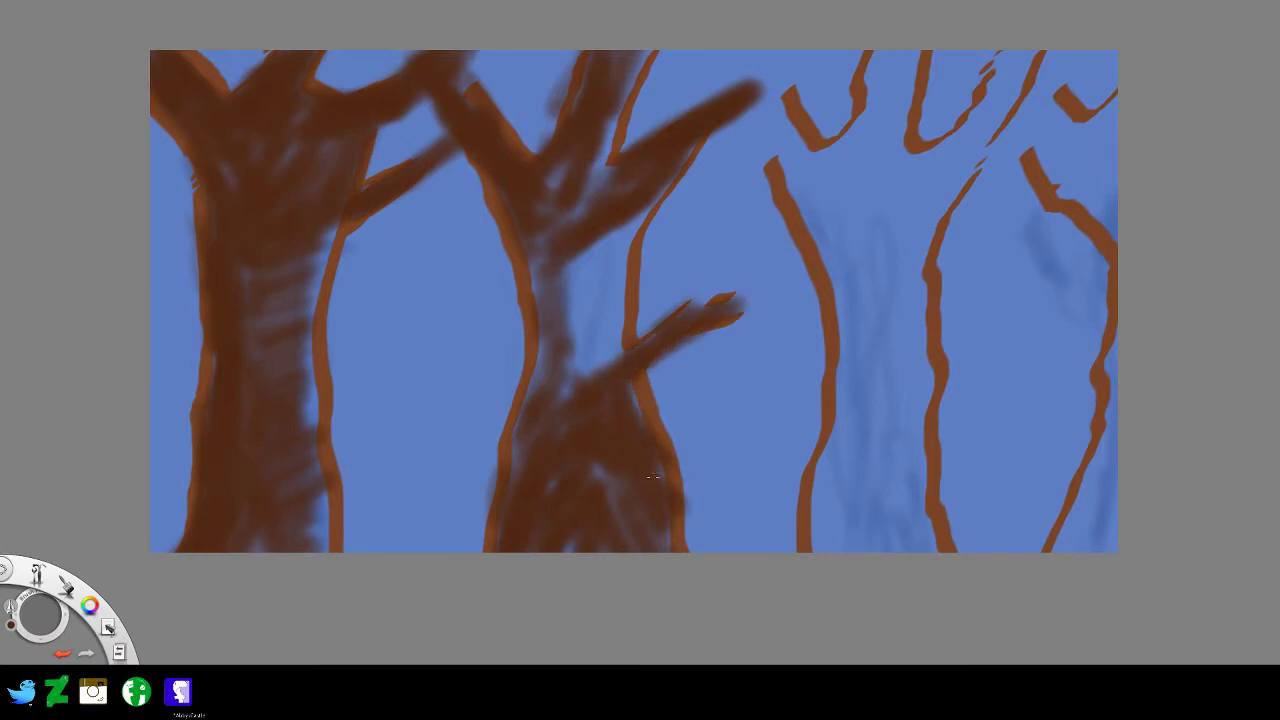
mouse_move(628, 228)
mouse_down()
mouse_move(565, 285)
mouse_move(585, 278)
mouse_up()
mouse_move(566, 331)
mouse_down()
mouse_move(614, 310)
mouse_move(571, 326)
mouse_up()
- Fill the third and fourth trees with dark brown and extend the tip of the second tree's short side branch
mouse_move(745, 128)
mouse_down()
mouse_move(795, 182)
mouse_move(776, 154)
mouse_move(771, 179)
mouse_move(781, 183)
mouse_move(762, 115)
mouse_move(742, 98)
mouse_move(748, 62)
mouse_move(733, 52)
mouse_move(749, 48)
mouse_move(742, 82)
mouse_move(779, 58)
mouse_move(778, 170)
mouse_move(764, 128)
mouse_move(808, 150)
mouse_move(839, 198)
mouse_move(812, 165)
mouse_move(822, 223)
mouse_move(813, 198)
mouse_move(809, 211)
mouse_move(826, 150)
mouse_move(815, 162)
mouse_move(822, 177)
mouse_move(860, 138)
mouse_move(883, 105)
mouse_move(881, 57)
mouse_move(873, 111)
mouse_move(905, 55)
mouse_move(873, 144)
mouse_move(811, 227)
mouse_move(827, 238)
mouse_move(866, 195)
mouse_move(856, 187)
mouse_move(844, 270)
mouse_move(858, 257)
mouse_move(860, 199)
mouse_move(891, 224)
mouse_move(912, 189)
mouse_move(893, 216)
mouse_move(912, 200)
mouse_move(909, 214)
mouse_move(920, 178)
mouse_move(885, 164)
mouse_move(919, 185)
mouse_move(985, 124)
mouse_move(1004, 74)
mouse_move(1021, 72)
mouse_move(938, 142)
mouse_move(954, 147)
mouse_move(1015, 104)
mouse_move(925, 156)
mouse_move(895, 214)
mouse_move(926, 198)
mouse_move(918, 207)
mouse_move(920, 180)
mouse_move(919, 229)
mouse_move(955, 178)
mouse_move(880, 275)
mouse_move(895, 300)
mouse_move(928, 204)
mouse_move(905, 300)
mouse_move(855, 320)
mouse_move(825, 275)
mouse_move(868, 375)
mouse_move(842, 435)
mouse_move(830, 420)
mouse_move(815, 548)
mouse_move(838, 478)
mouse_move(841, 538)
mouse_move(865, 485)
mouse_move(895, 520)
mouse_move(920, 500)
mouse_move(888, 435)
mouse_move(905, 410)
mouse_move(905, 440)
mouse_move(870, 384)
mouse_move(912, 360)
mouse_move(935, 288)
mouse_move(888, 475)
mouse_move(845, 440)
mouse_move(895, 345)
mouse_move(856, 314)
mouse_move(889, 297)
mouse_move(870, 473)
mouse_move(879, 392)
mouse_up()
mouse_move(1025, 130)
mouse_down()
mouse_move(1018, 98)
mouse_move(1023, 116)
mouse_move(1037, 87)
mouse_move(1027, 76)
mouse_move(1037, 99)
mouse_move(1022, 121)
mouse_move(1033, 146)
mouse_move(1035, 104)
mouse_move(1072, 189)
mouse_move(1048, 177)
mouse_move(1129, 109)
mouse_move(1040, 114)
mouse_move(1109, 150)
mouse_move(1037, 177)
mouse_move(1109, 215)
mouse_move(1127, 173)
mouse_up()
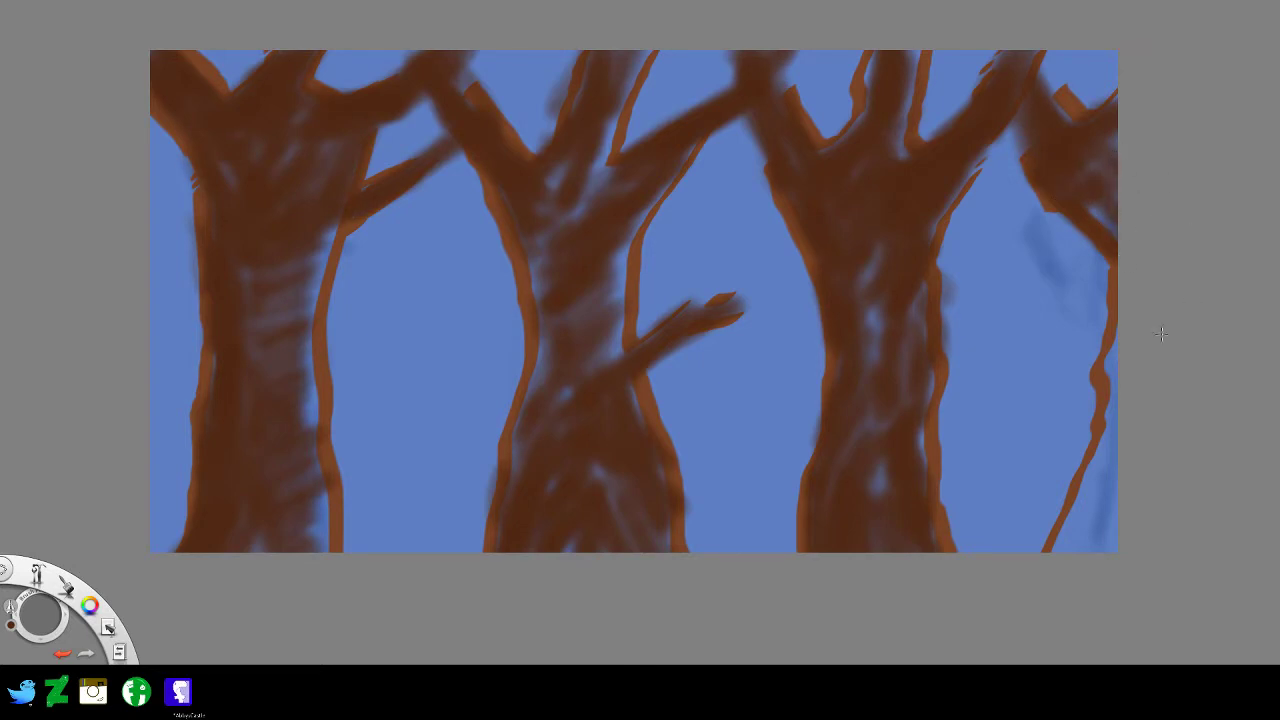
mouse_move(1115, 352)
mouse_down()
mouse_move(1117, 402)
mouse_move(1128, 411)
mouse_move(1098, 487)
mouse_move(1099, 476)
mouse_move(1073, 502)
mouse_move(1063, 556)
mouse_move(1071, 491)
mouse_move(1078, 568)
mouse_move(1168, 514)
mouse_up()
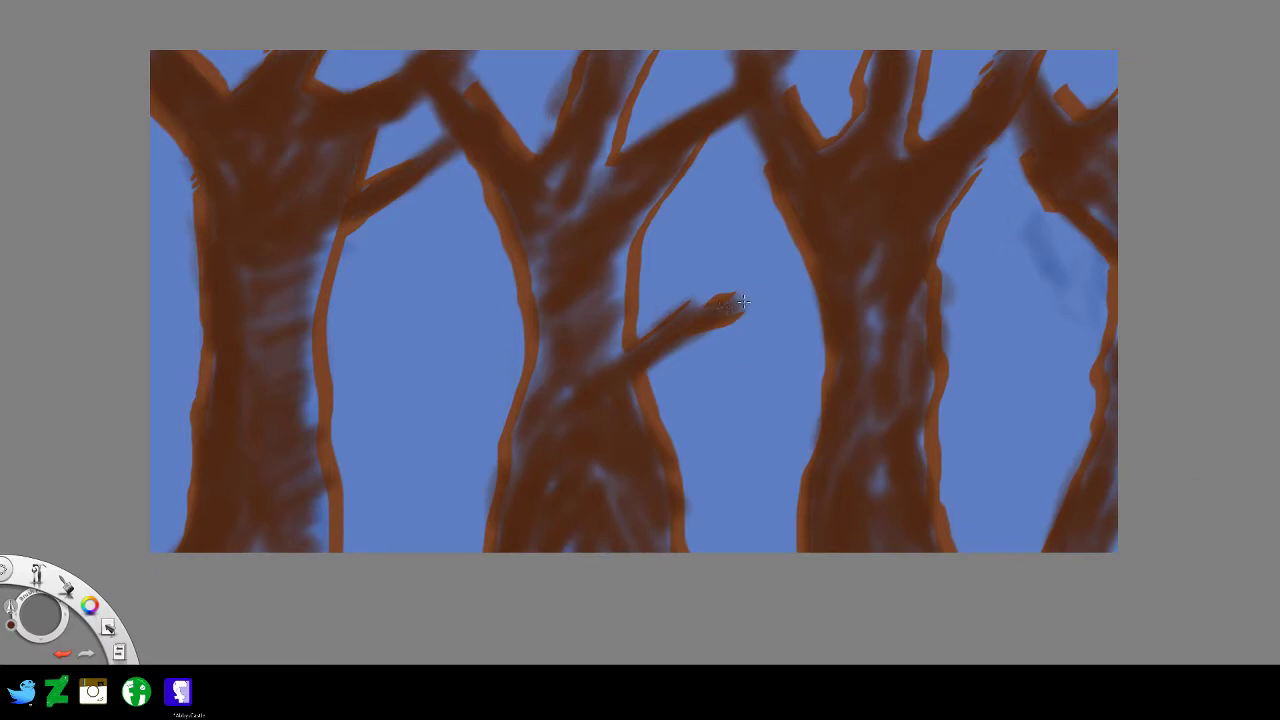
drag(742, 298, 735, 313)
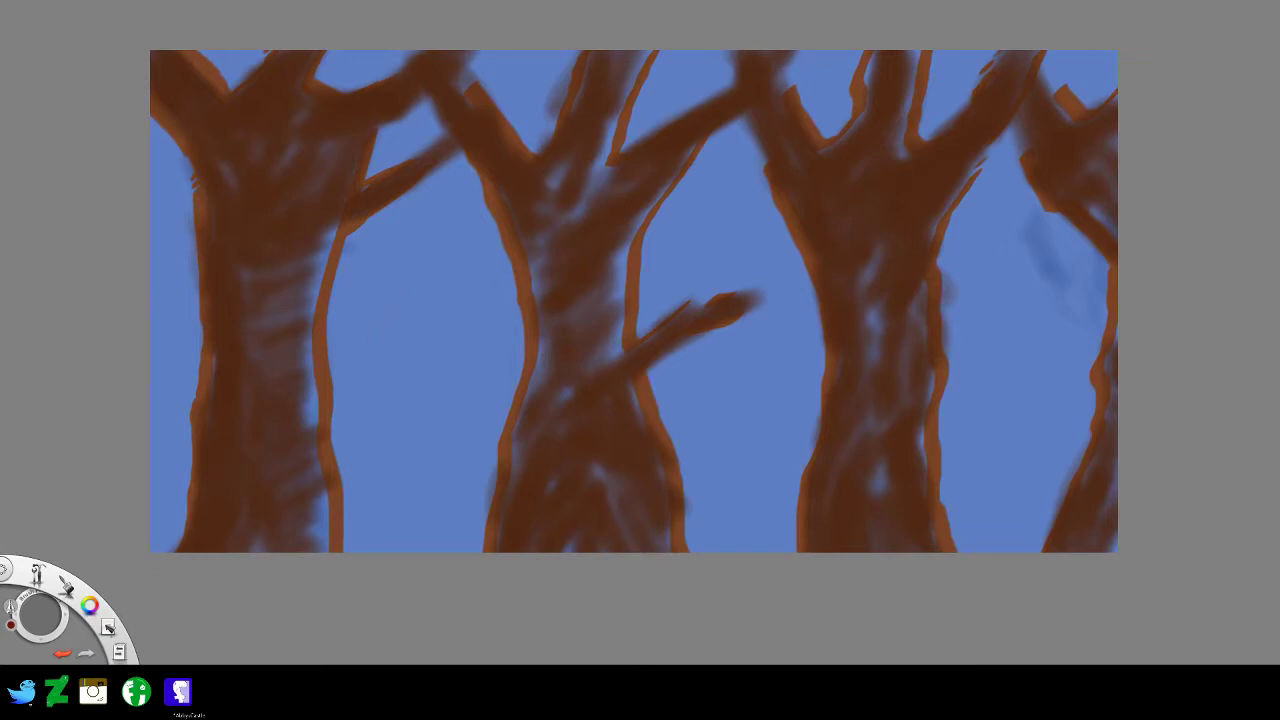
- Switch the brush colour to dark red and shade the first tree's trunk from the fork down to the base
drag(35, 614, 14, 616)
mouse_move(293, 115)
mouse_down()
mouse_move(267, 131)
mouse_move(298, 117)
mouse_up()
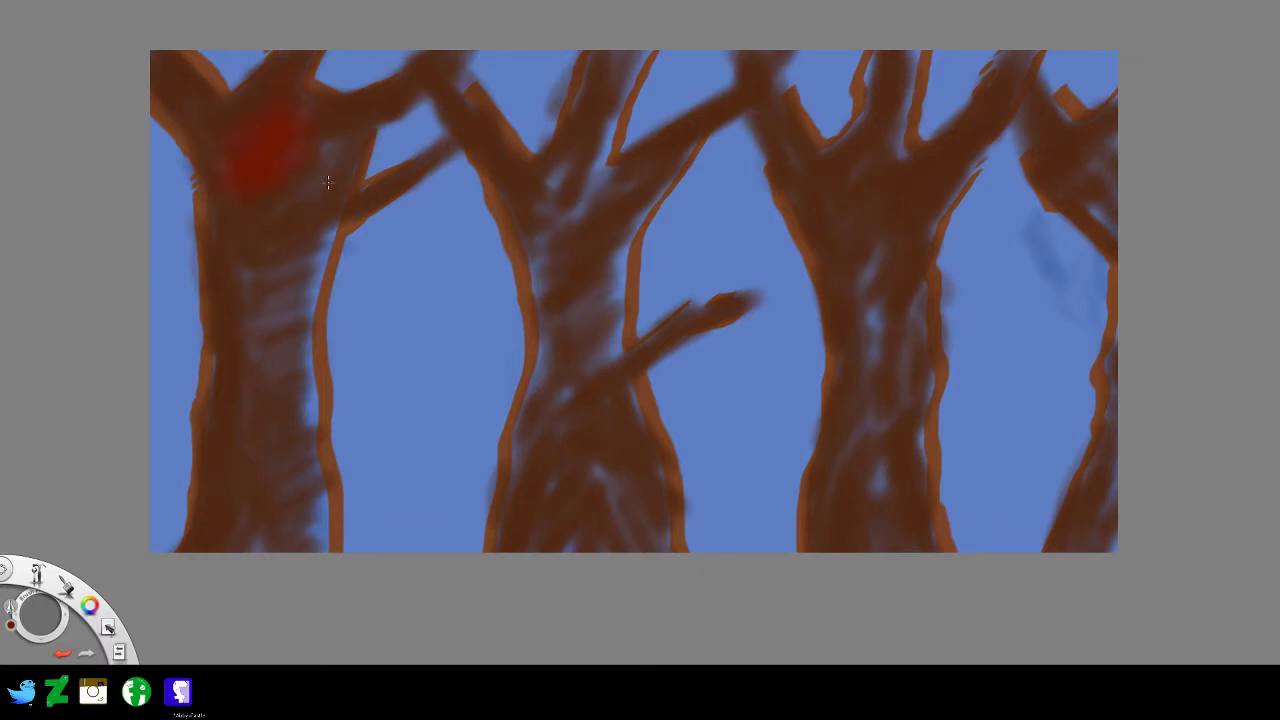
mouse_move(334, 212)
mouse_down()
mouse_move(295, 292)
mouse_move(342, 219)
mouse_up()
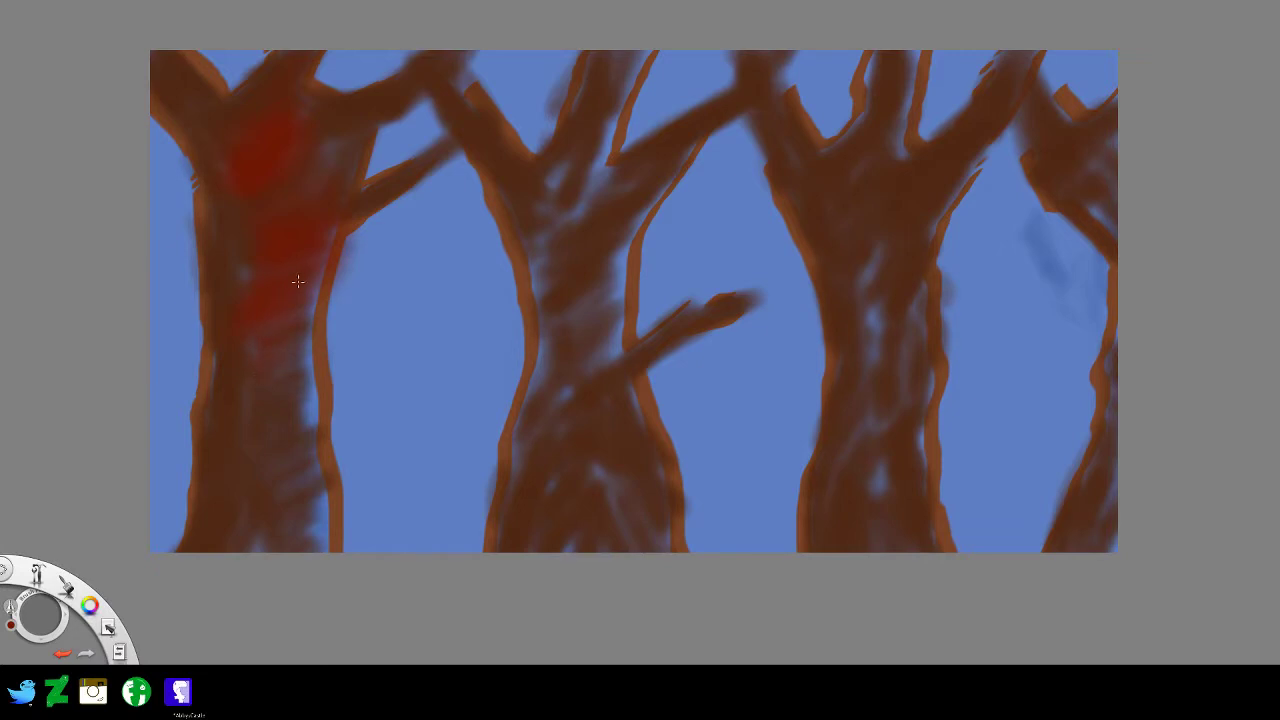
mouse_move(298, 282)
mouse_down()
mouse_move(283, 390)
mouse_move(311, 395)
mouse_move(308, 368)
mouse_move(330, 540)
mouse_up()
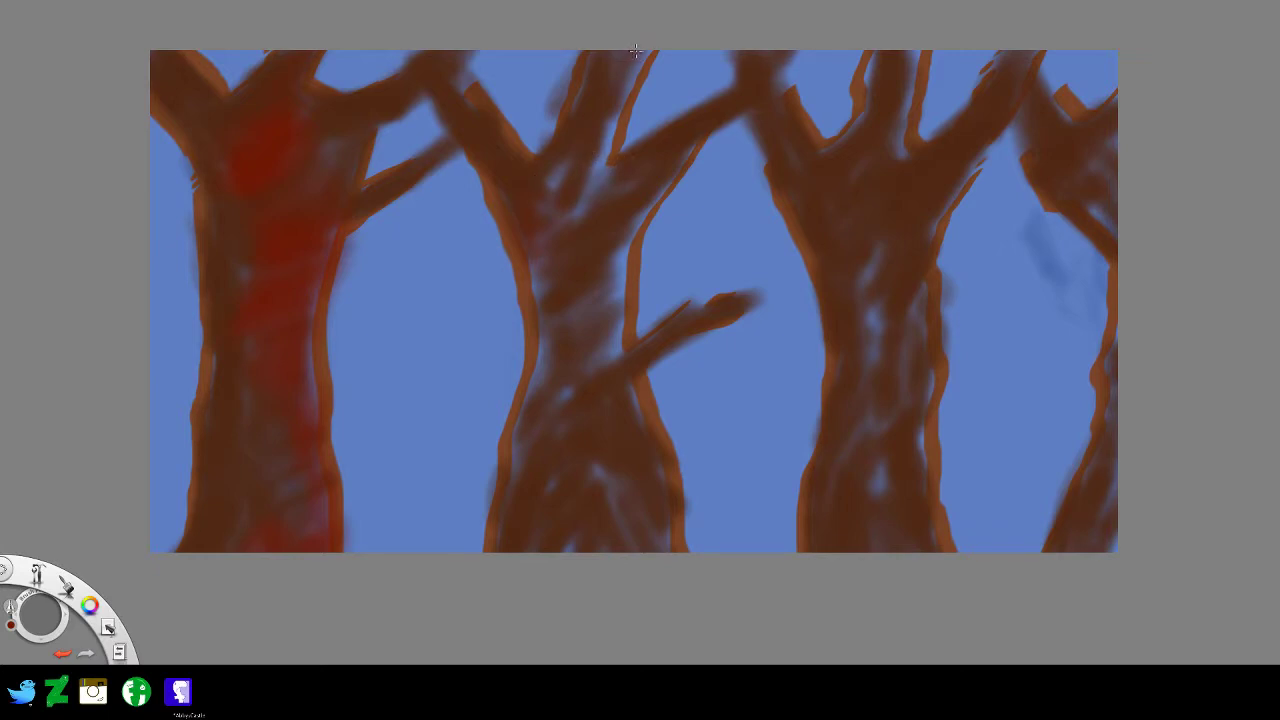
- Shade the second tree's upper branches, trunk and base with dark red strokes
drag(615, 70, 580, 210)
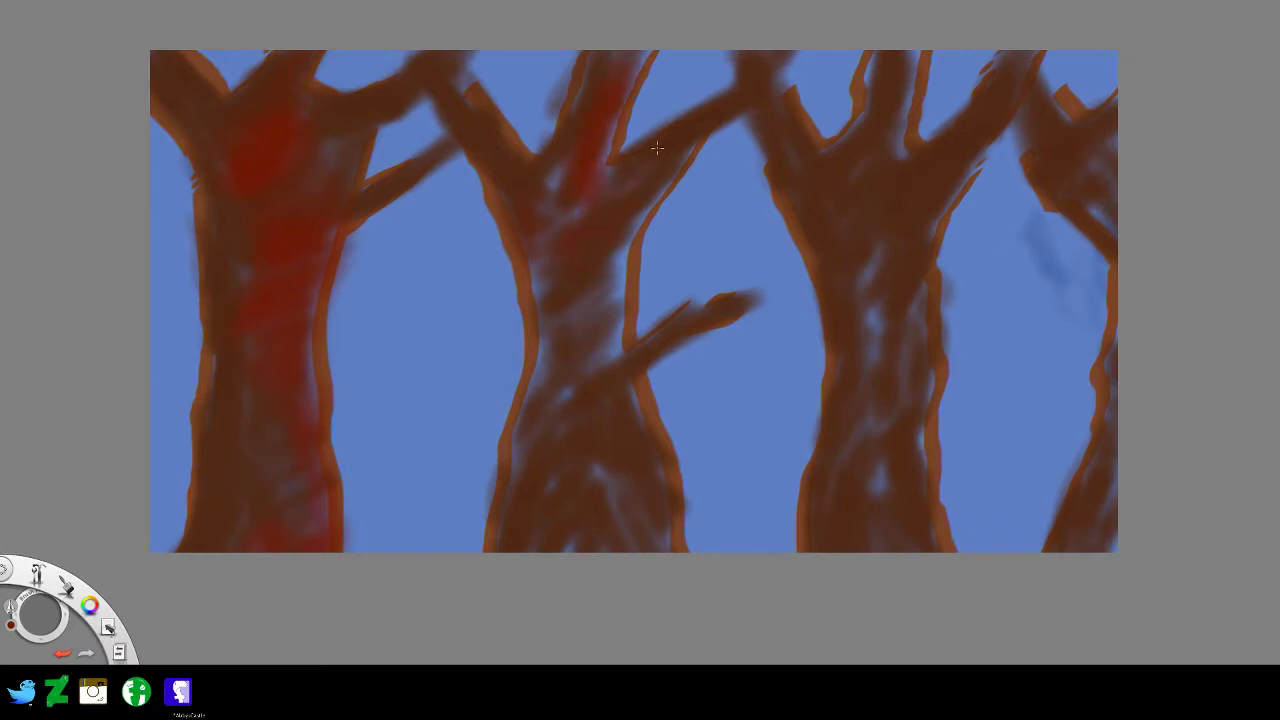
mouse_move(656, 148)
mouse_down()
mouse_move(636, 214)
mouse_move(666, 172)
mouse_move(597, 340)
mouse_move(628, 345)
mouse_move(603, 303)
mouse_up()
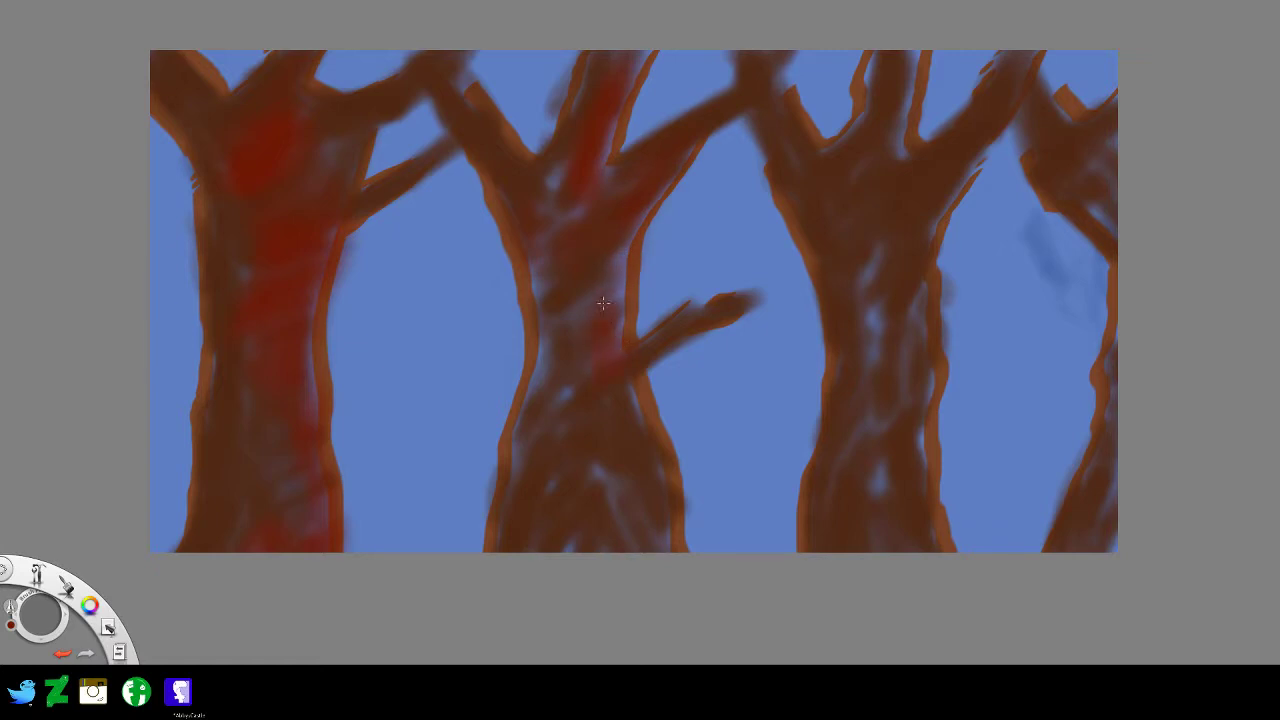
mouse_move(529, 369)
mouse_down()
mouse_move(563, 299)
mouse_move(537, 469)
mouse_up()
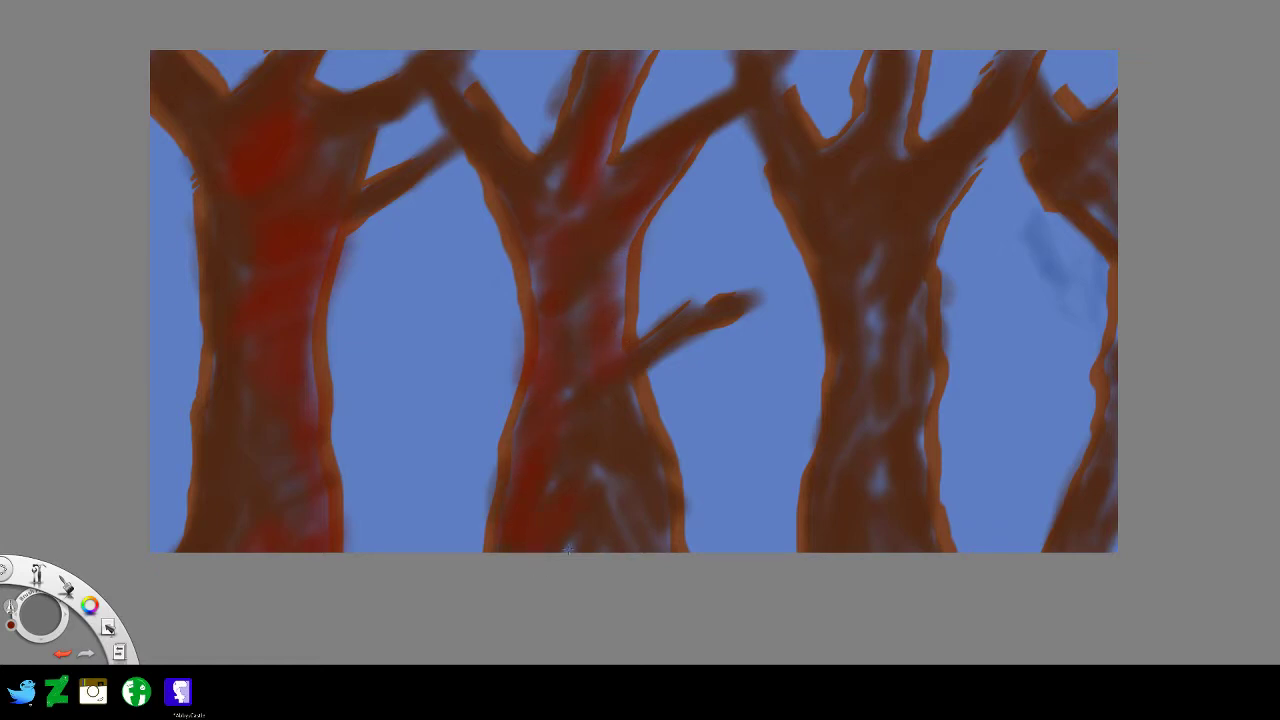
mouse_move(568, 549)
mouse_down()
mouse_move(631, 532)
mouse_move(624, 523)
mouse_move(655, 545)
mouse_up()
- Shade the trunks and branches of the third and fourth trees with dark red strokes
mouse_move(746, 87)
mouse_down()
mouse_move(758, 156)
mouse_move(817, 208)
mouse_move(844, 173)
mouse_move(872, 80)
mouse_move(894, 98)
mouse_move(867, 232)
mouse_move(916, 200)
mouse_move(921, 220)
mouse_move(939, 180)
mouse_move(903, 263)
mouse_move(918, 279)
mouse_move(910, 417)
mouse_move(940, 528)
mouse_up()
mouse_move(880, 498)
mouse_down()
mouse_move(888, 387)
mouse_move(873, 342)
mouse_move(884, 262)
mouse_up()
drag(1080, 187, 1110, 228)
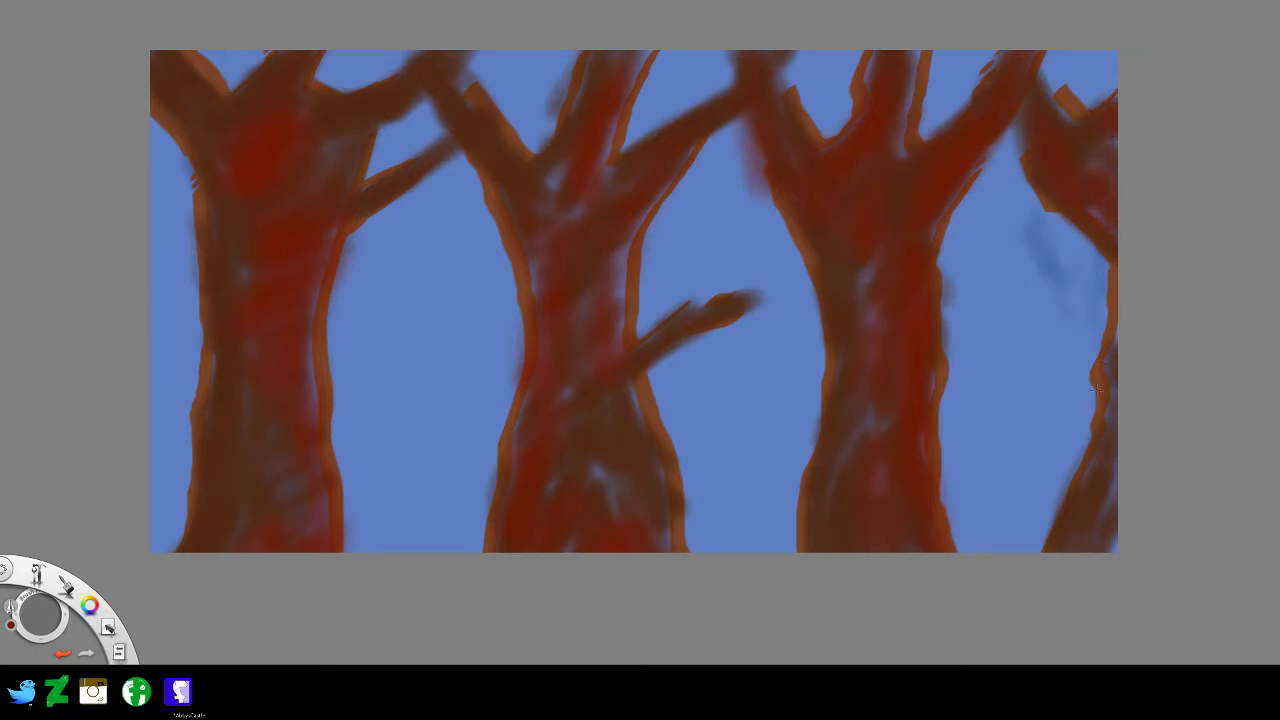
drag(1096, 390, 1112, 550)
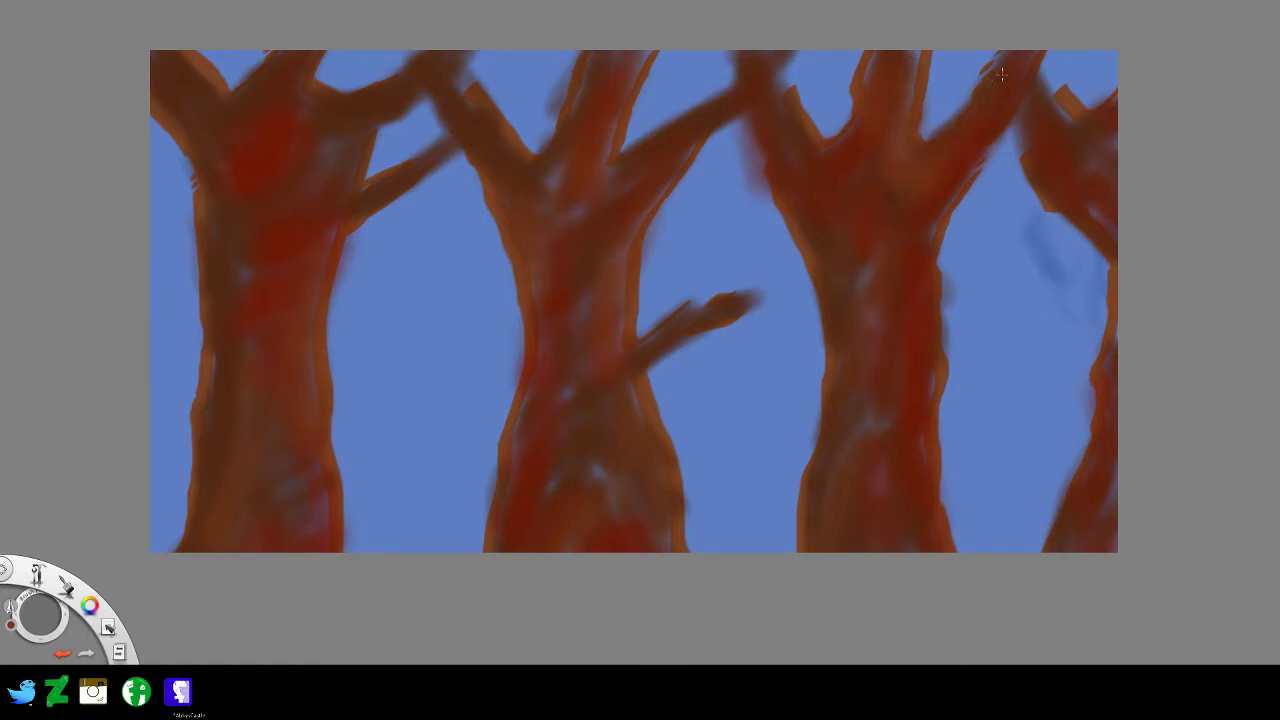
- Blend orange-brown strokes over the trunks and branches of all four trees, covering the blue gaps and softening the outlines
drag(1042, 64, 1066, 150)
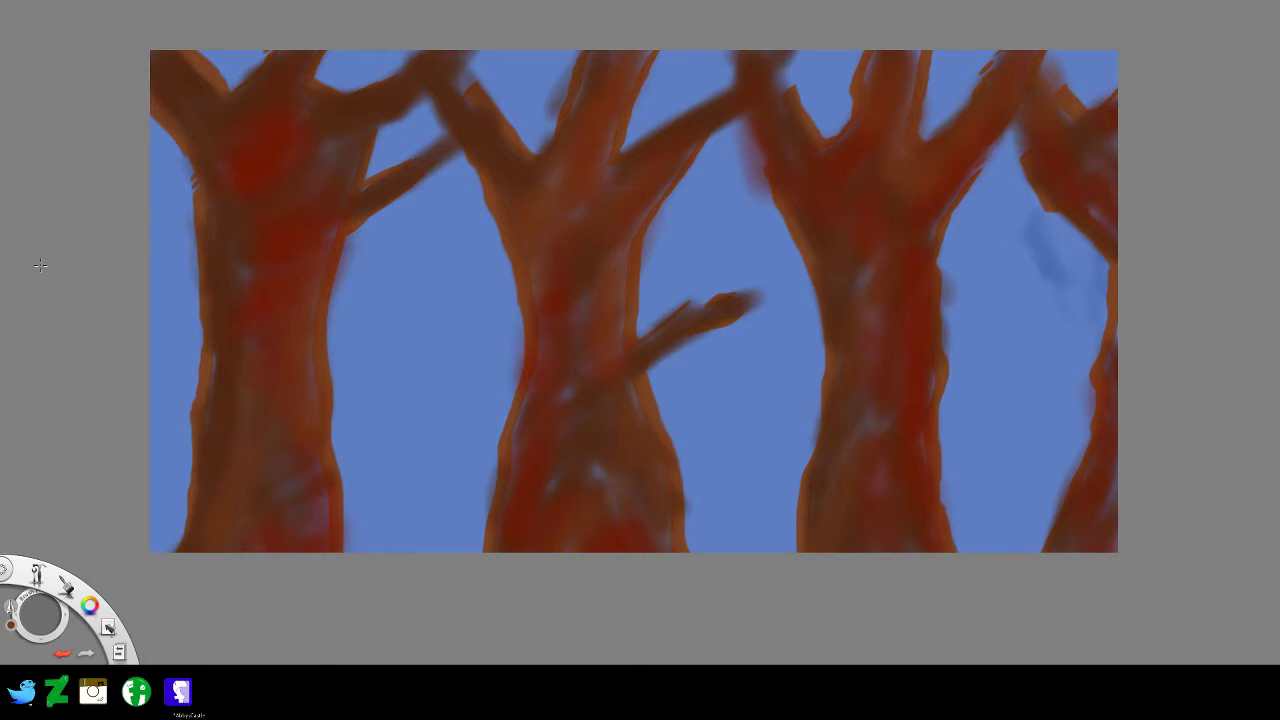
mouse_move(200, 110)
mouse_down()
mouse_move(240, 174)
mouse_move(287, 158)
mouse_move(295, 240)
mouse_up()
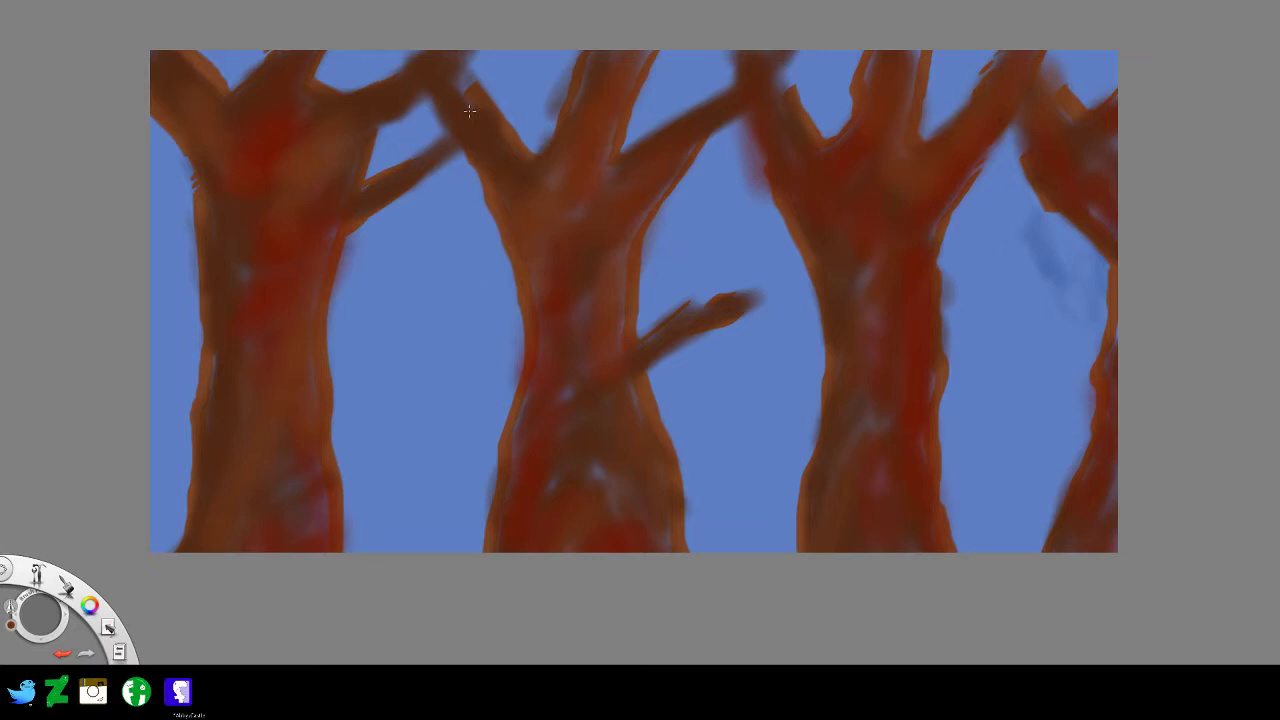
drag(473, 80, 502, 167)
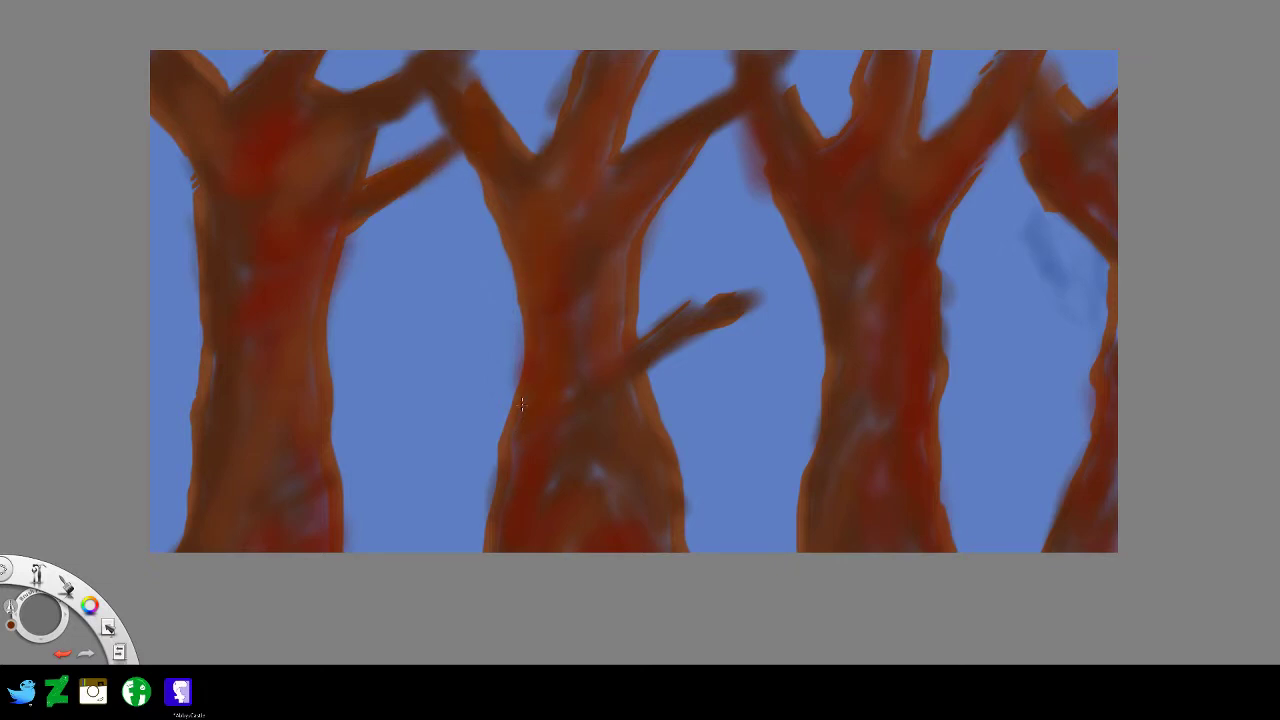
mouse_move(521, 400)
mouse_down()
mouse_move(496, 466)
mouse_move(490, 552)
mouse_up()
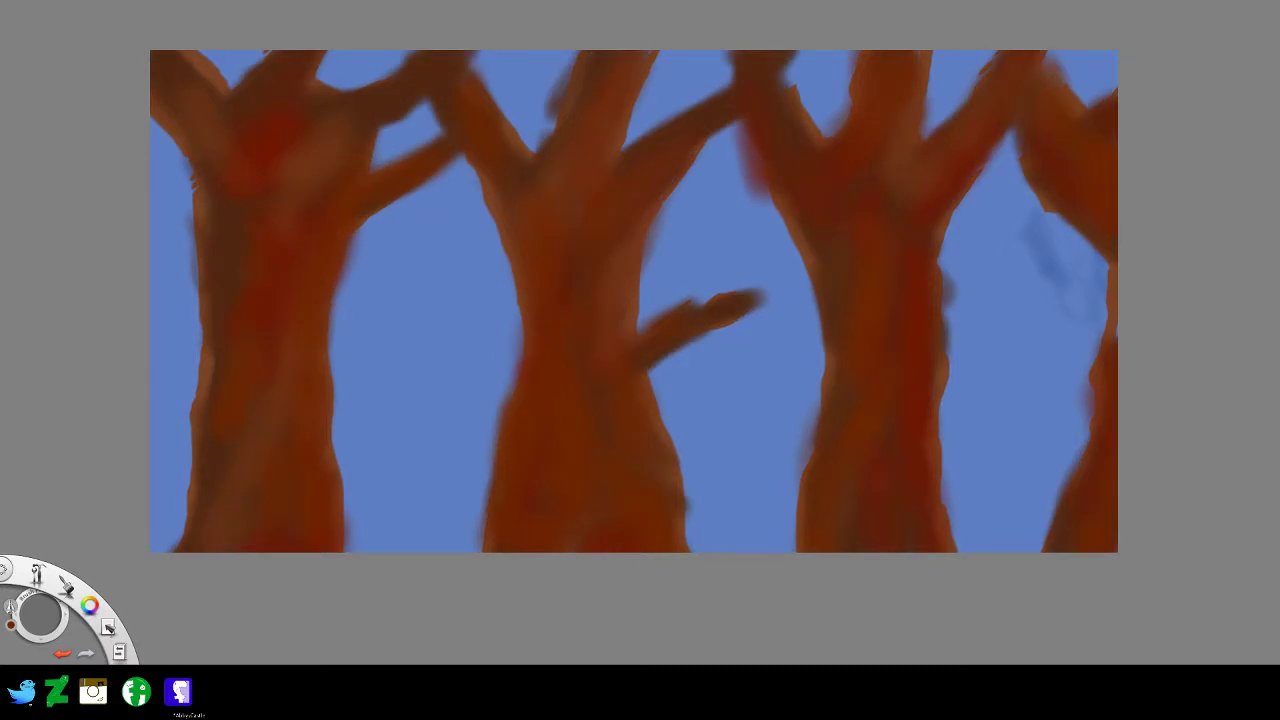
key(ctrl+z)
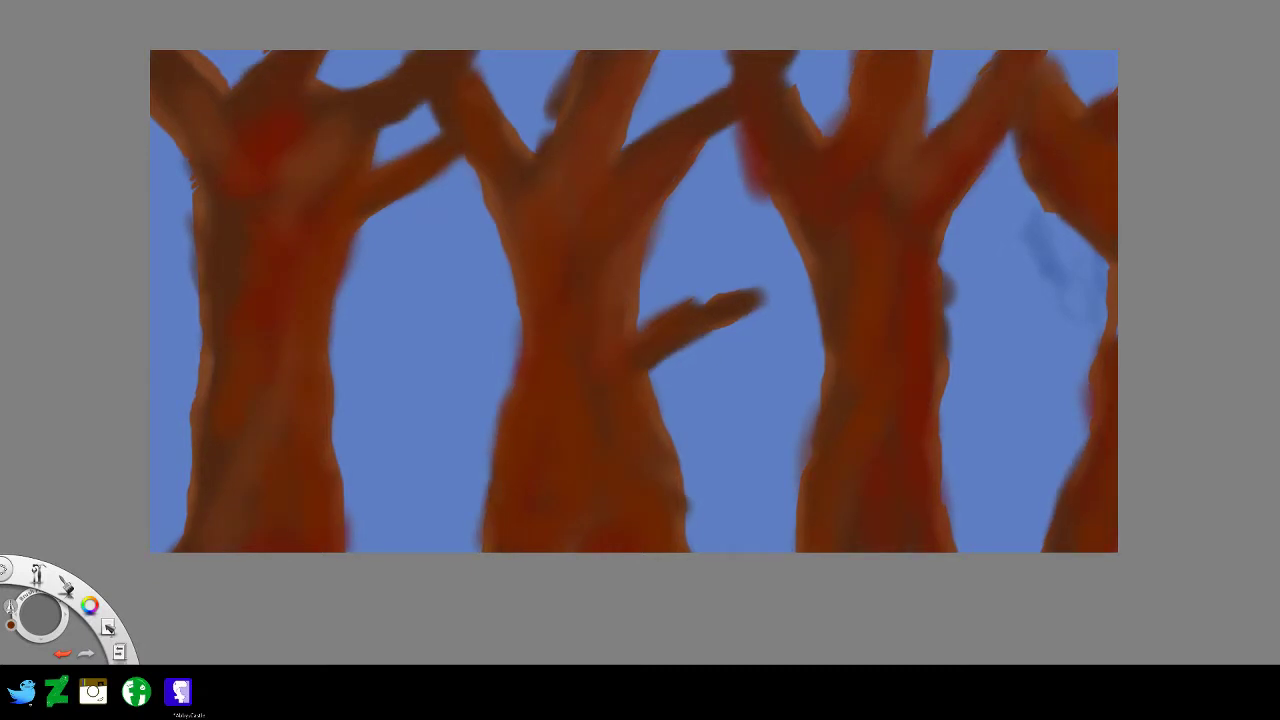
- Clean up the spilled paint along the edges of the first two trees and the third tree's left branch, and thin the short side branch
key(ctrl+z)
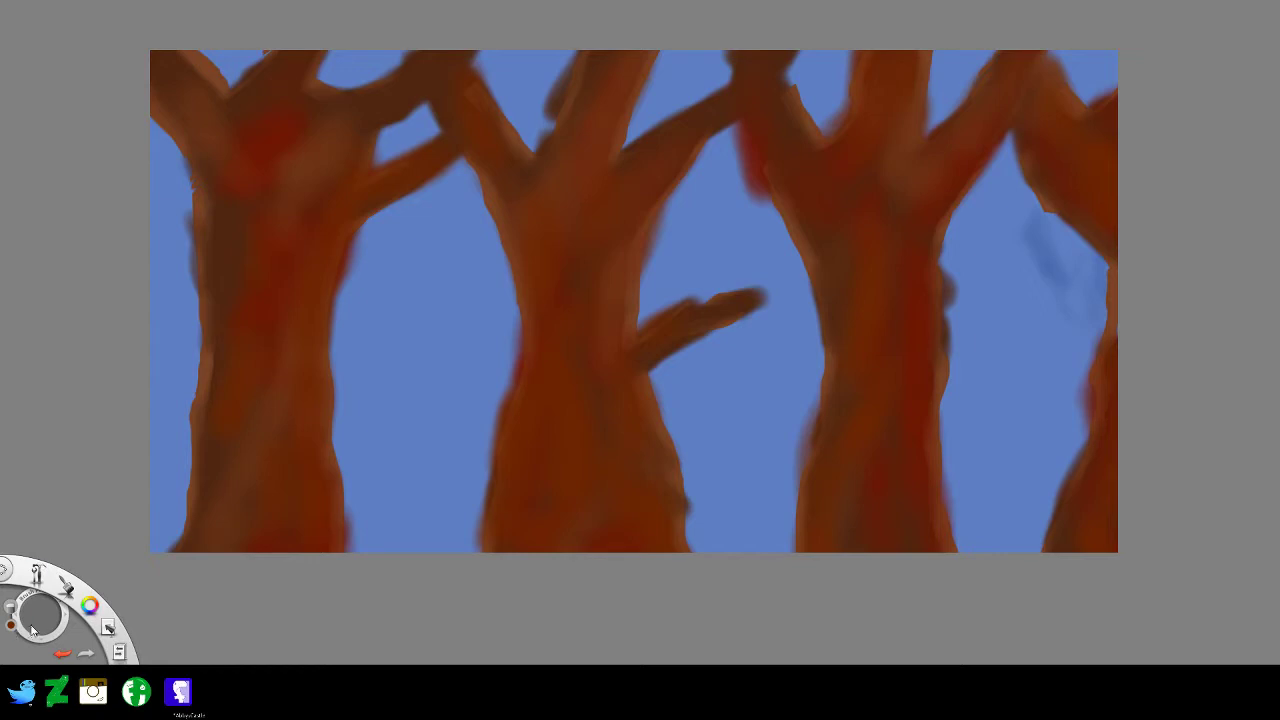
mouse_move(34, 631)
mouse_down()
mouse_move(33, 512)
mouse_move(30, 548)
mouse_up()
mouse_move(367, 242)
mouse_down()
mouse_move(347, 292)
mouse_move(343, 280)
mouse_move(361, 239)
mouse_move(336, 335)
mouse_up()
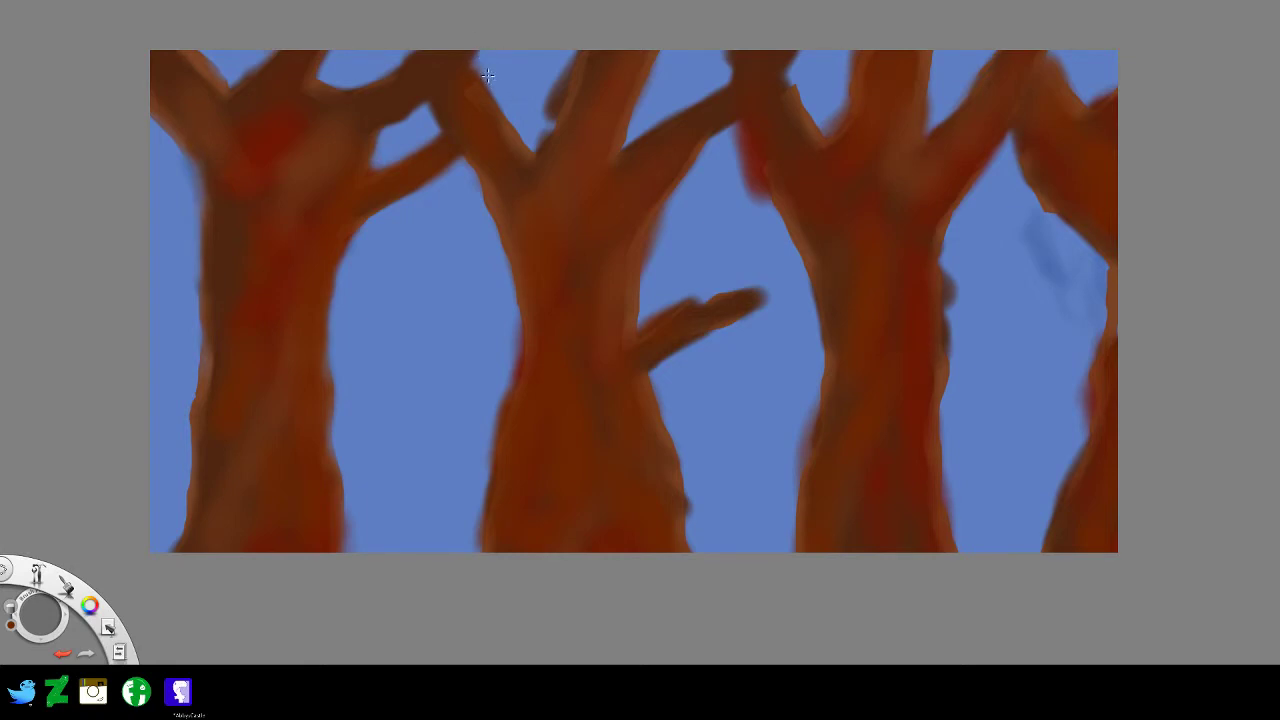
mouse_move(488, 76)
mouse_down()
mouse_move(508, 123)
mouse_move(505, 102)
mouse_move(534, 121)
mouse_move(568, 54)
mouse_move(530, 146)
mouse_move(569, 45)
mouse_move(546, 123)
mouse_up()
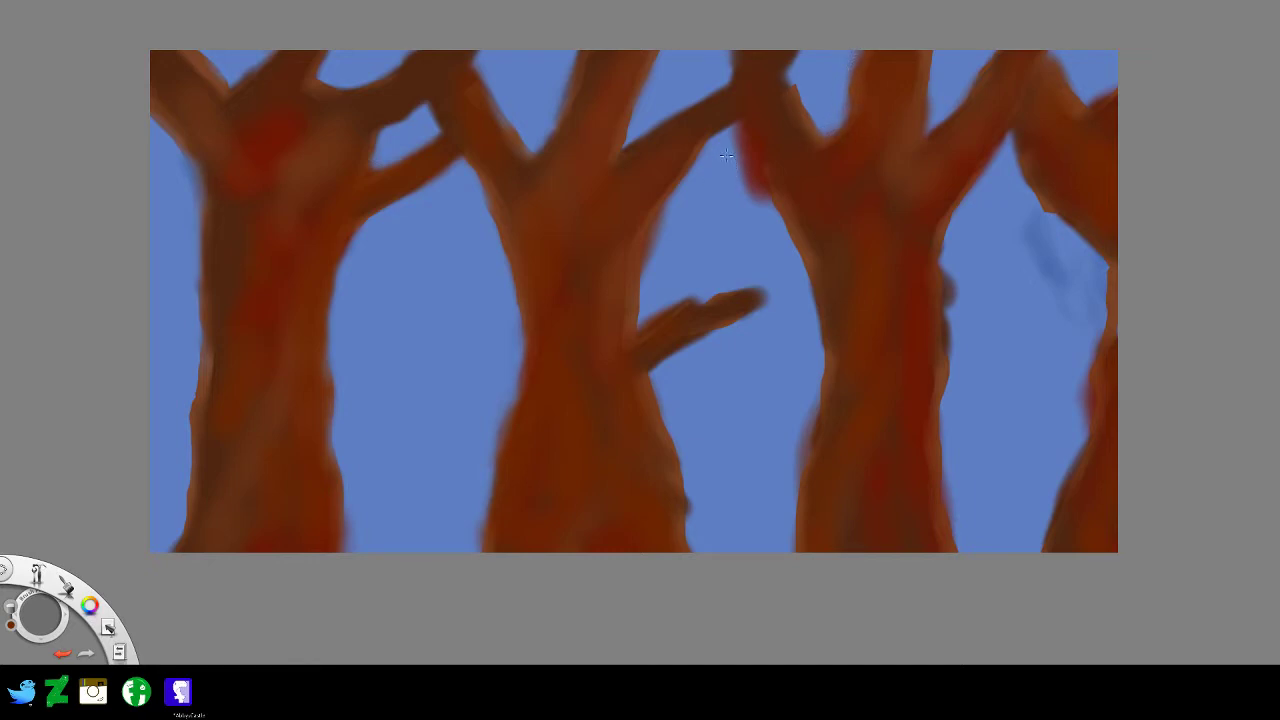
drag(730, 156, 749, 204)
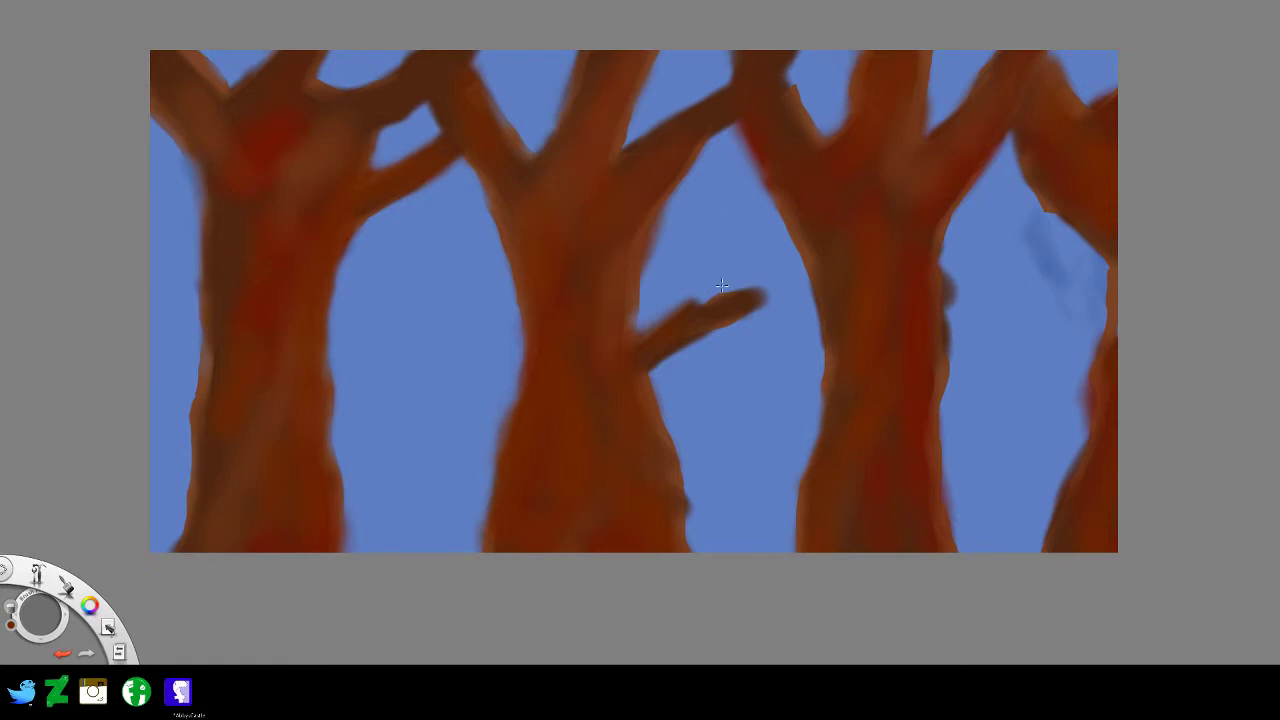
mouse_move(782, 292)
mouse_down()
mouse_move(730, 338)
mouse_move(688, 342)
mouse_move(657, 366)
mouse_move(688, 493)
mouse_up()
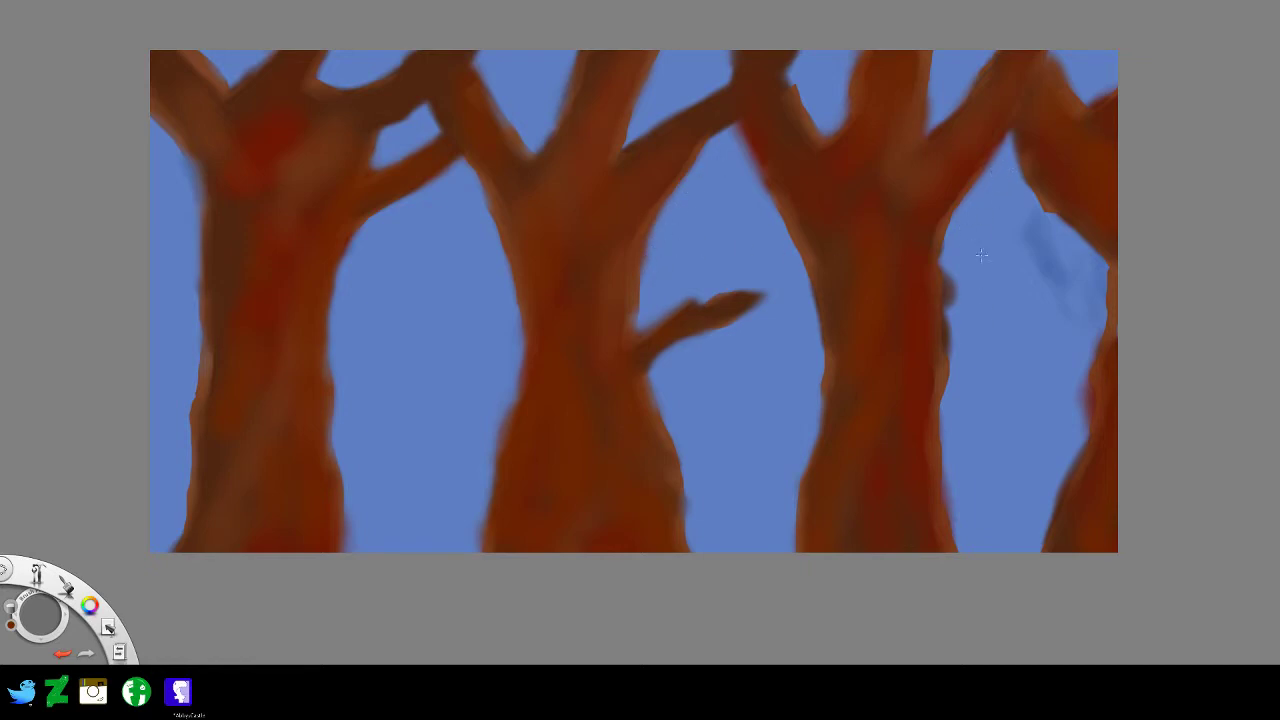
- Remove the bumps and spilled paint along the third tree's right edge and the fourth tree's trunk and branches
mouse_move(951, 262)
mouse_down()
mouse_move(960, 301)
mouse_move(953, 268)
mouse_move(954, 336)
mouse_up()
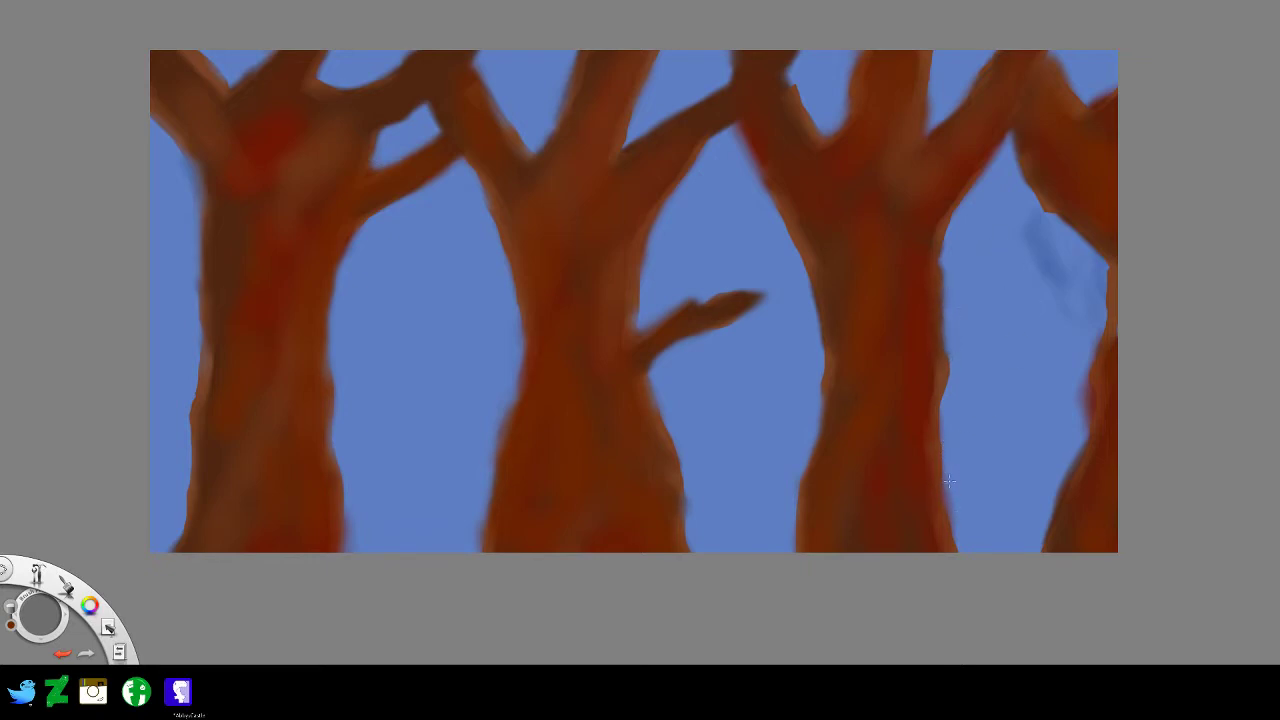
drag(949, 481, 950, 504)
mouse_move(1066, 332)
mouse_down()
mouse_move(1038, 345)
mouse_move(1090, 330)
mouse_up()
mouse_move(1076, 402)
mouse_down()
mouse_move(1090, 384)
mouse_move(1048, 503)
mouse_up()
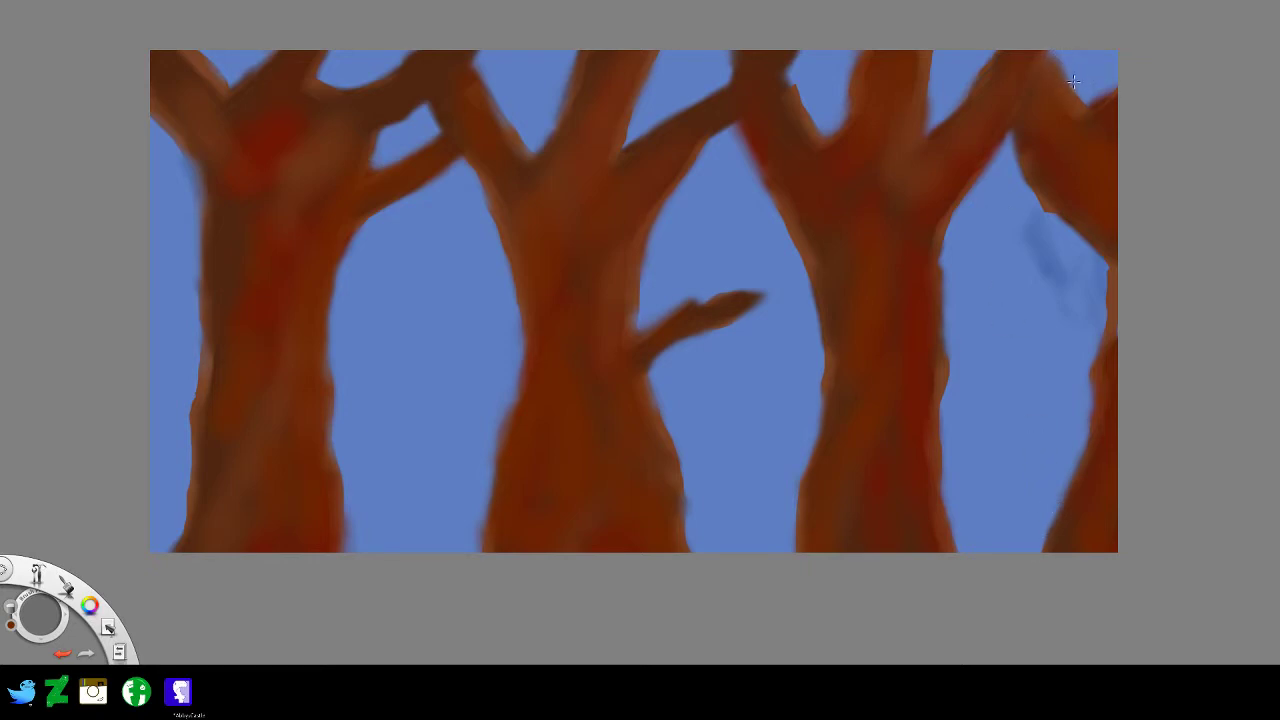
mouse_move(1073, 82)
mouse_down()
mouse_move(1108, 96)
mouse_move(1106, 84)
mouse_up()
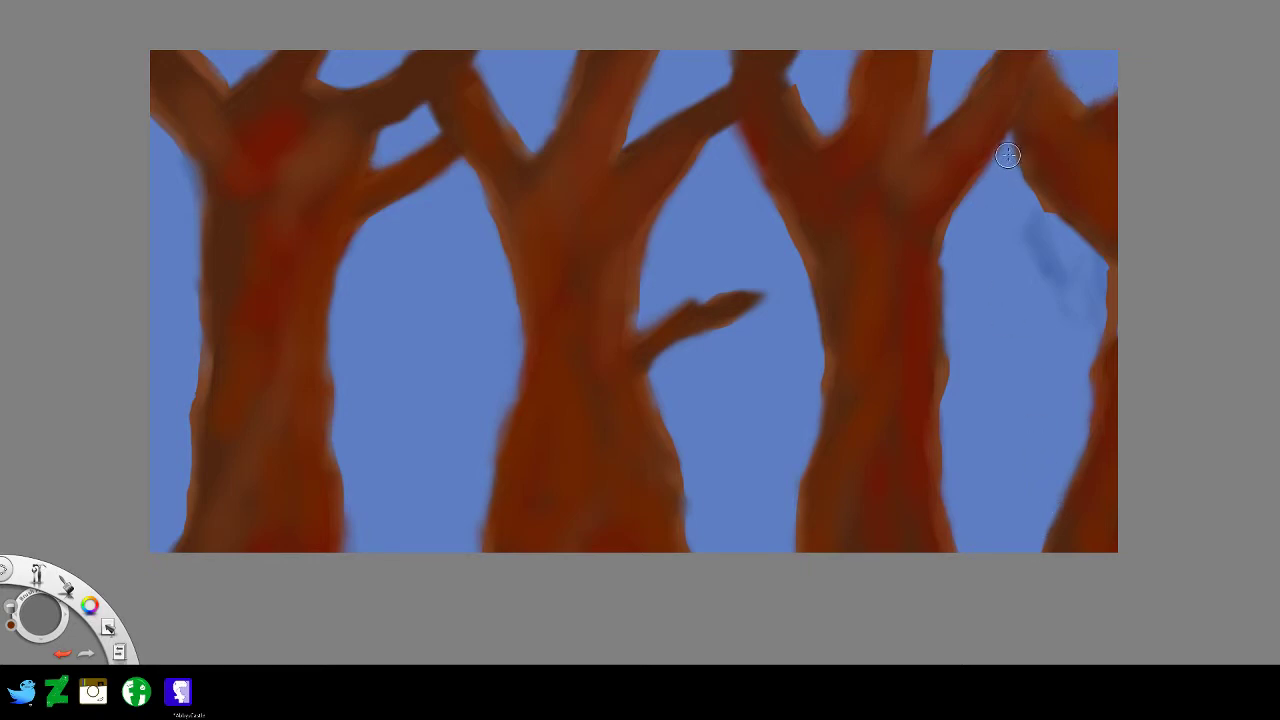
drag(1008, 155, 1014, 178)
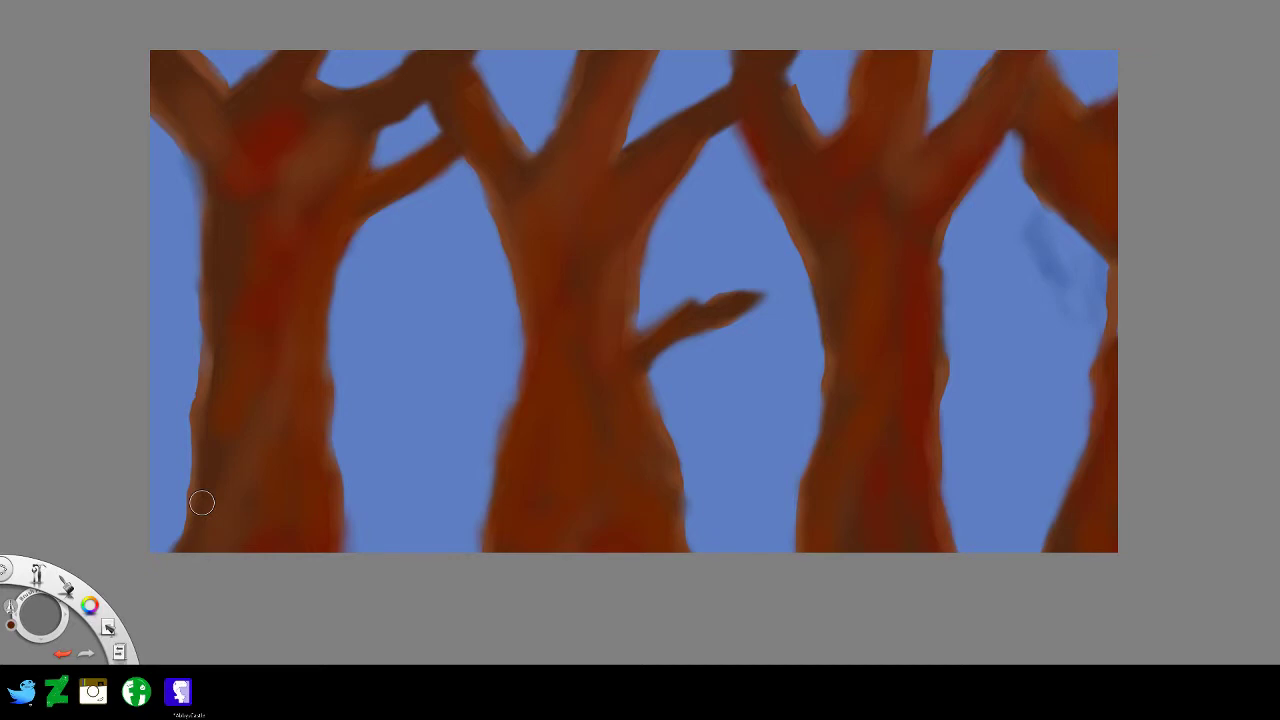
drag(378, 141, 356, 178)
key(ctrl+z)
drag(267, 247, 336, 177)
key(ctrl+z)
drag(170, 256, 288, 172)
key(ctrl+z)
- Outline the first tree's left edge in dark brown, from the upper-left branch down to the base
mouse_move(142, 92)
mouse_down()
mouse_move(200, 155)
mouse_move(211, 241)
mouse_up()
key(ctrl+z)
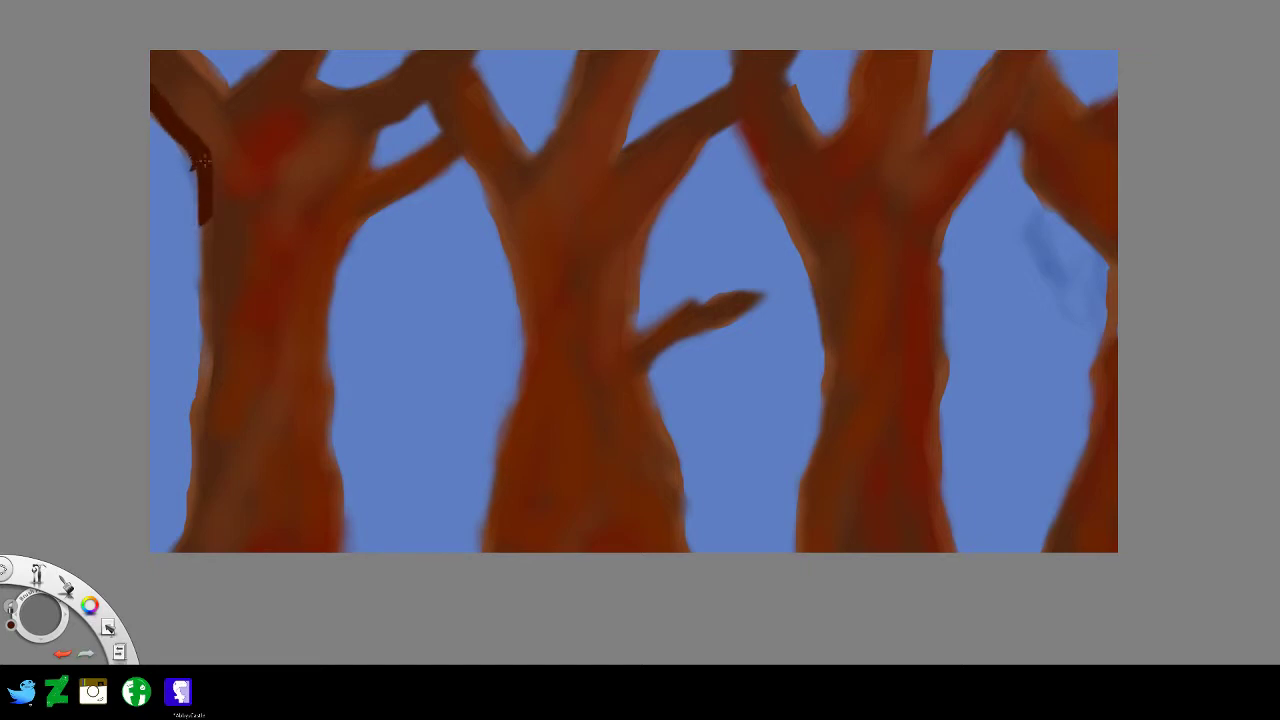
mouse_move(205, 222)
mouse_down()
mouse_move(191, 286)
mouse_move(196, 251)
mouse_move(208, 287)
mouse_up()
key(ctrl+z)
key(ctrl+z)
mouse_move(203, 215)
mouse_down()
mouse_move(206, 298)
mouse_move(196, 273)
mouse_move(207, 218)
mouse_move(205, 319)
mouse_move(212, 246)
mouse_move(212, 322)
mouse_move(233, 399)
mouse_move(211, 317)
mouse_move(197, 372)
mouse_up()
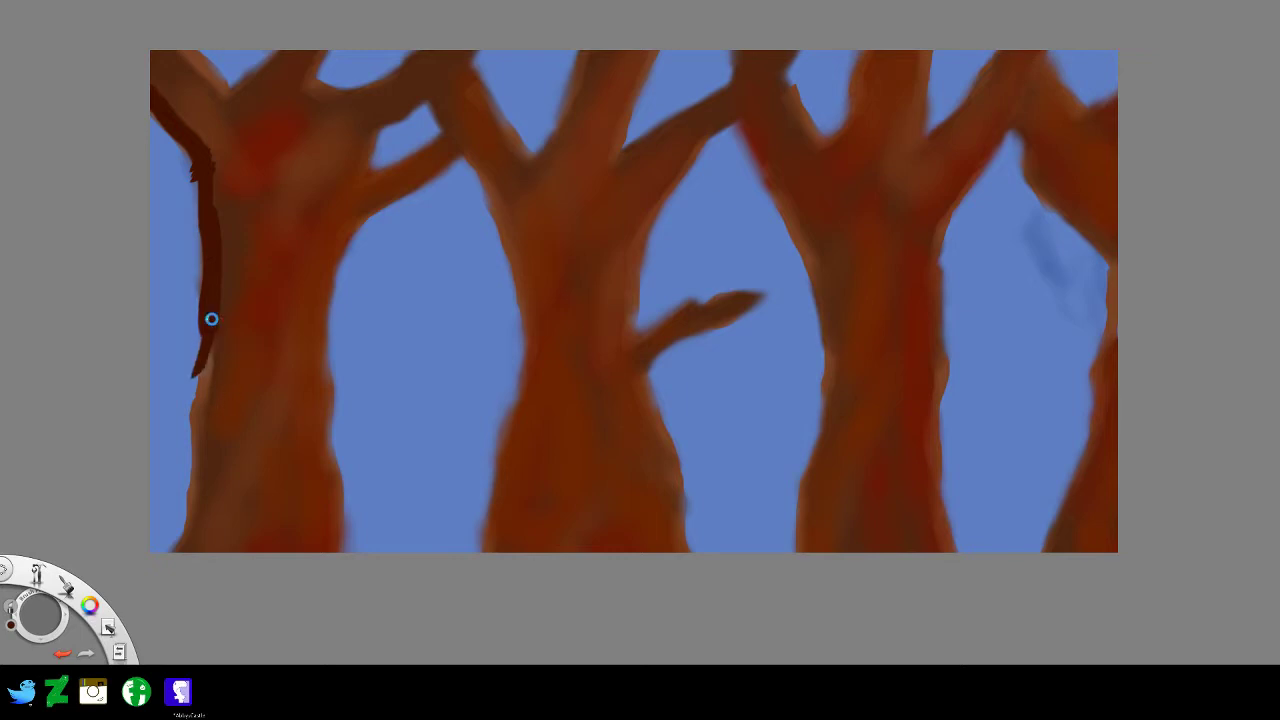
key(ctrl+z)
mouse_move(211, 322)
mouse_down()
mouse_move(203, 418)
mouse_move(205, 380)
mouse_up()
mouse_move(200, 432)
mouse_down()
mouse_move(190, 541)
mouse_move(169, 562)
mouse_move(193, 529)
mouse_up()
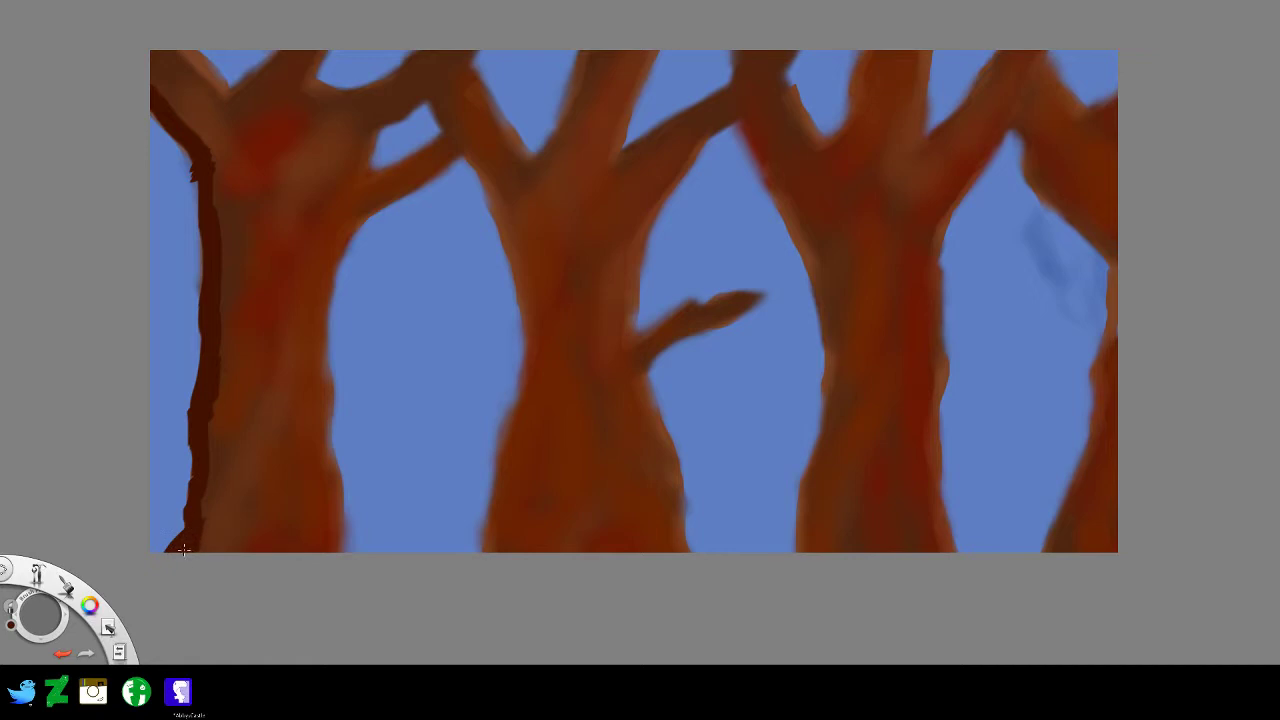
mouse_move(290, 64)
mouse_down()
mouse_move(295, 55)
mouse_move(248, 124)
mouse_up()
drag(163, 69, 190, 96)
key(ctrl+z)
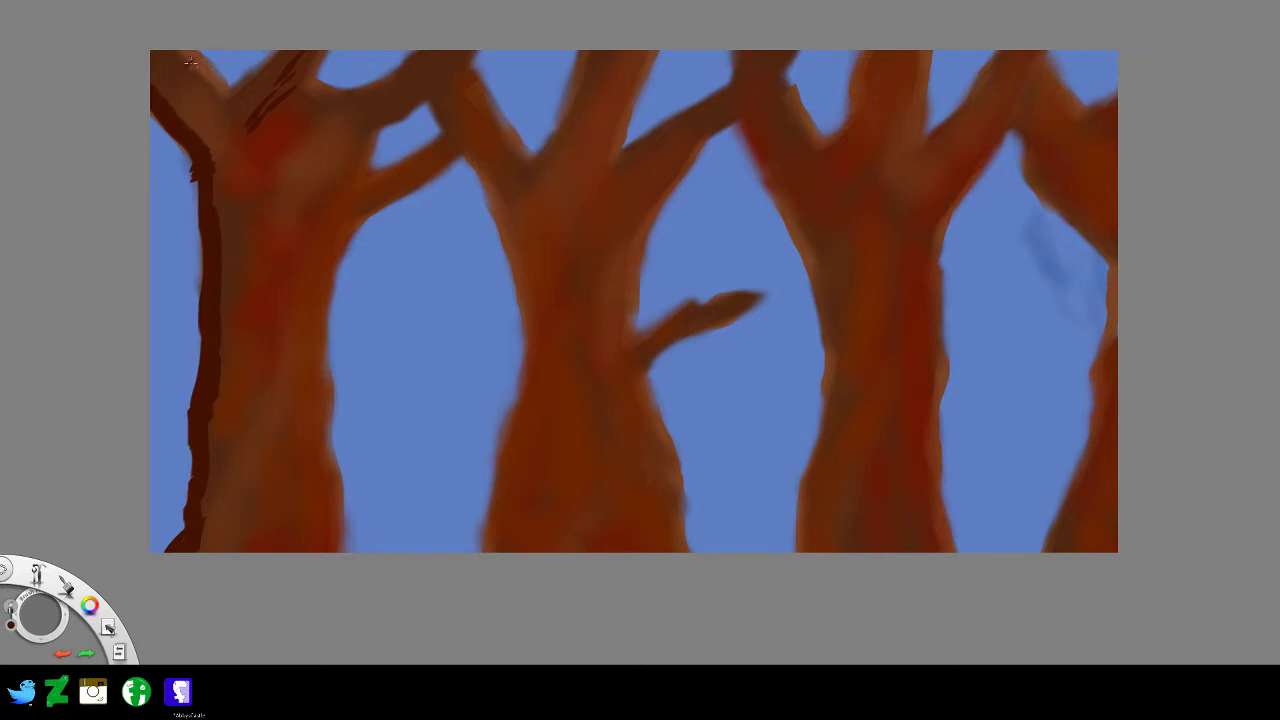
mouse_move(144, 77)
mouse_down()
mouse_move(211, 157)
mouse_move(226, 151)
mouse_up()
key(ctrl+z)
key(ctrl+z)
key(ctrl+z)
key(ctrl+z)
key(ctrl+z)
key(ctrl+z)
key(ctrl+z)
key(ctrl+z)
mouse_move(152, 86)
mouse_down()
mouse_move(186, 110)
mouse_move(222, 172)
mouse_up()
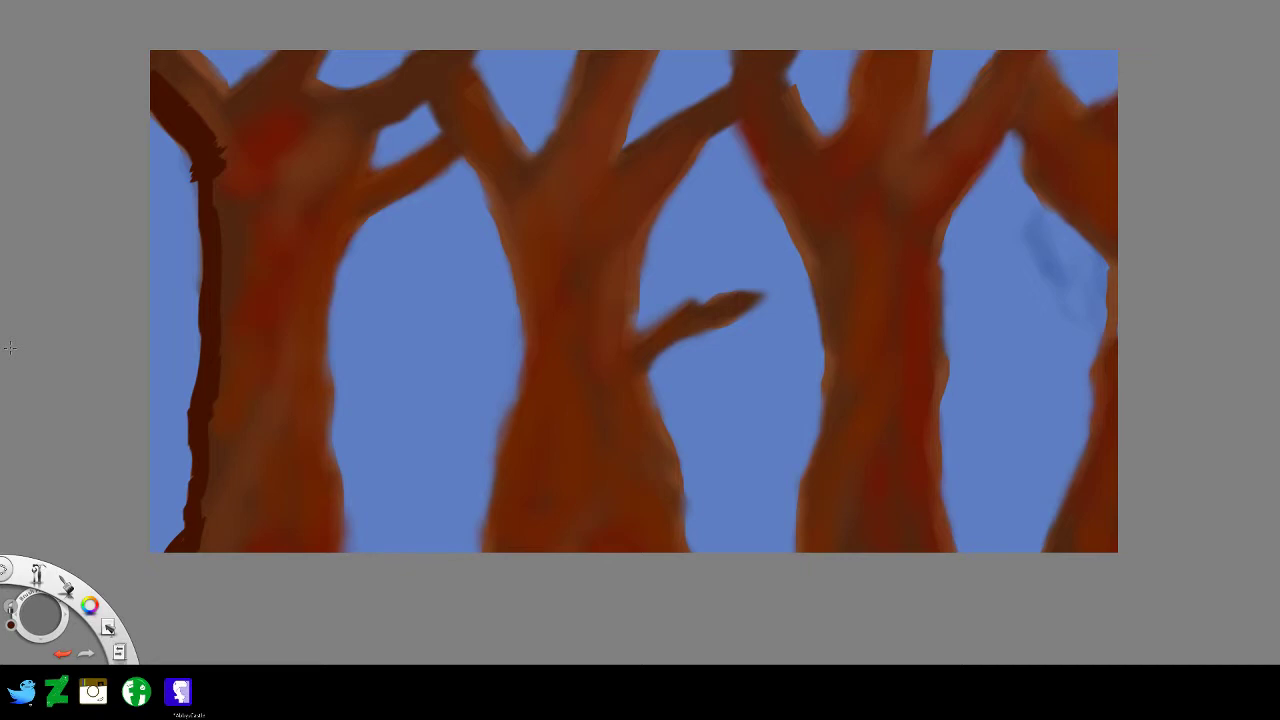
key(ctrl+z)
key(ctrl+z)
key(ctrl+z)
key(ctrl+z)
key(ctrl+z)
key(ctrl+z)
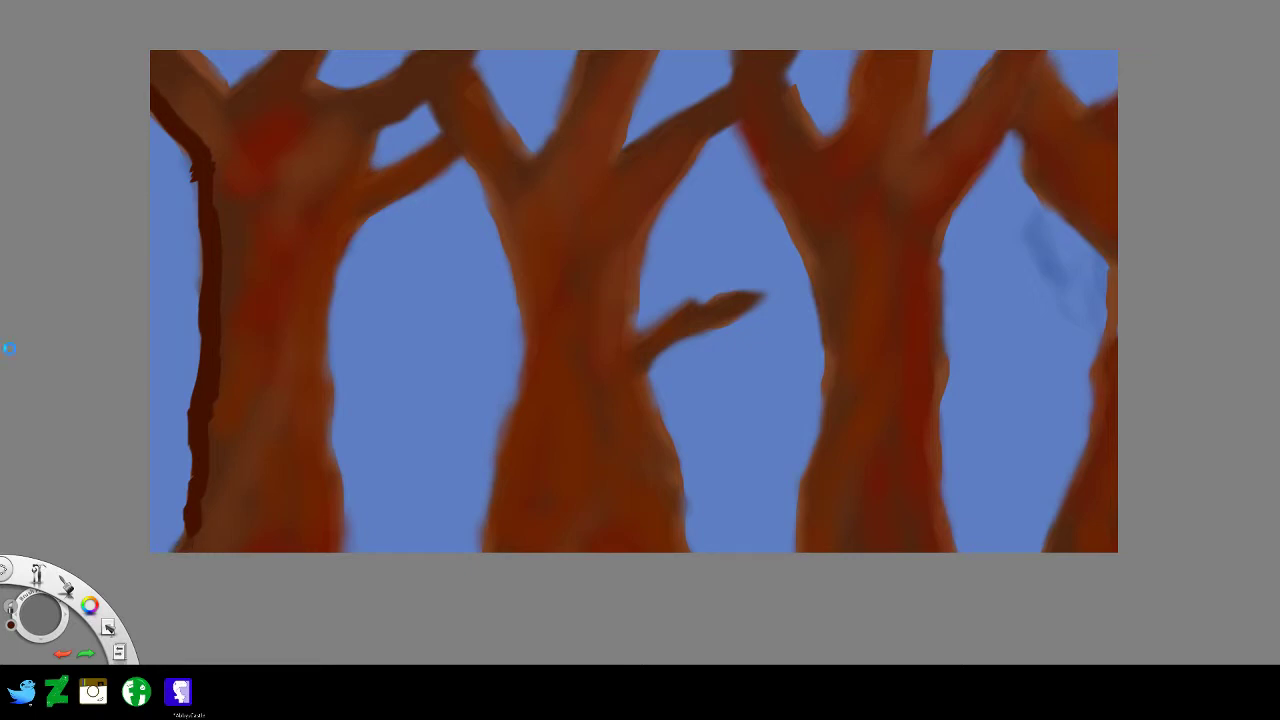
key(ctrl+z)
key(ctrl+z)
key(ctrl+z)
- Complete the first tree's dark brown outline at the left base and fork, then along its right trunk edge and upper branch
mouse_move(194, 462)
mouse_down()
mouse_move(199, 529)
mouse_move(197, 506)
mouse_move(178, 553)
mouse_move(199, 530)
mouse_up()
mouse_move(210, 156)
mouse_down()
mouse_move(216, 142)
mouse_move(214, 162)
mouse_up()
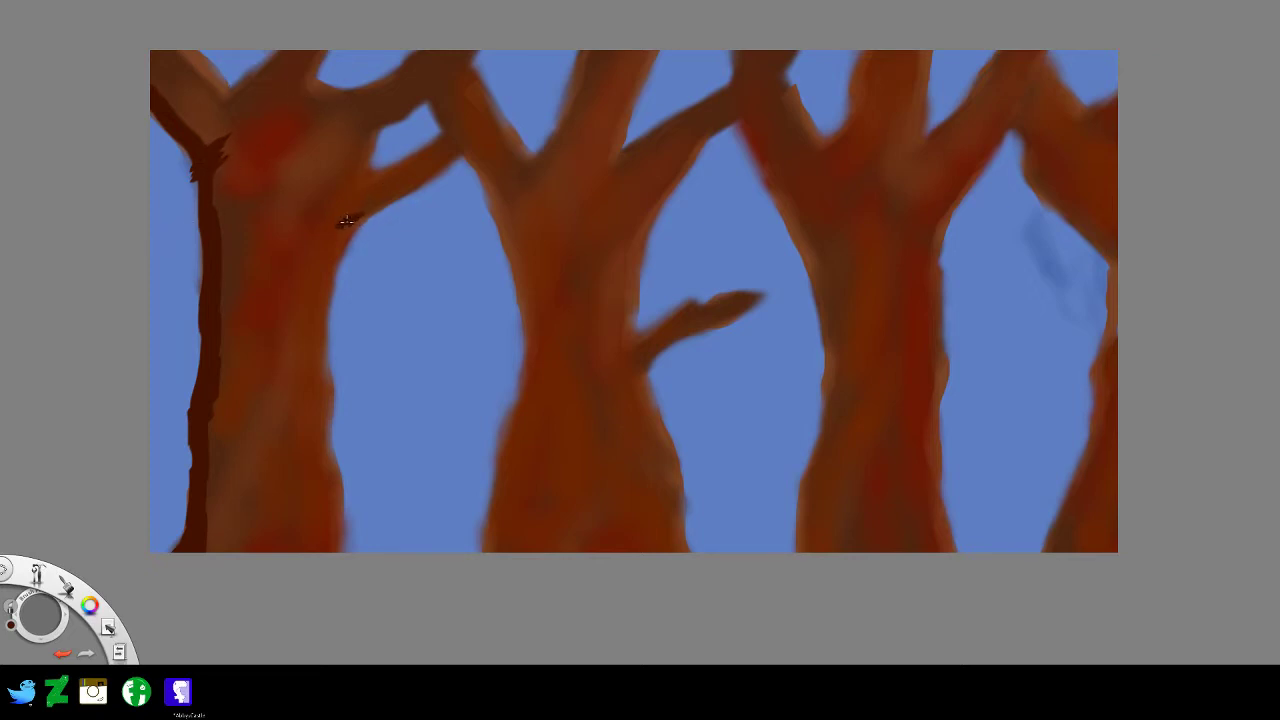
mouse_move(345, 221)
mouse_down()
mouse_move(362, 212)
mouse_move(306, 352)
mouse_move(317, 338)
mouse_move(324, 440)
mouse_up()
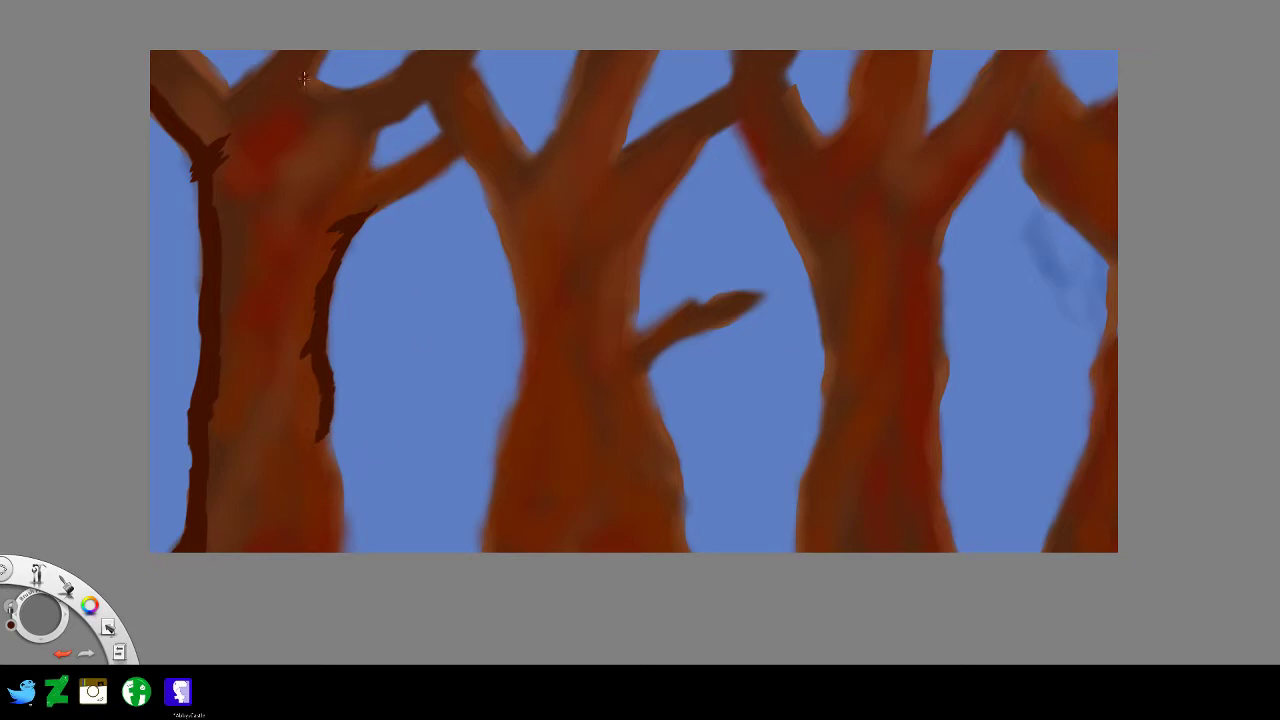
mouse_move(330, 45)
mouse_down()
mouse_move(291, 101)
mouse_move(321, 66)
mouse_up()
- Outline the second tree's left edge in dark brown, from the upper-left branch down to a thicker base
click(438, 116)
drag(468, 157, 482, 173)
key(ctrl+z)
mouse_move(430, 96)
mouse_down()
mouse_move(499, 183)
mouse_move(488, 206)
mouse_move(511, 252)
mouse_move(480, 214)
mouse_move(515, 249)
mouse_move(533, 342)
mouse_move(492, 487)
mouse_up()
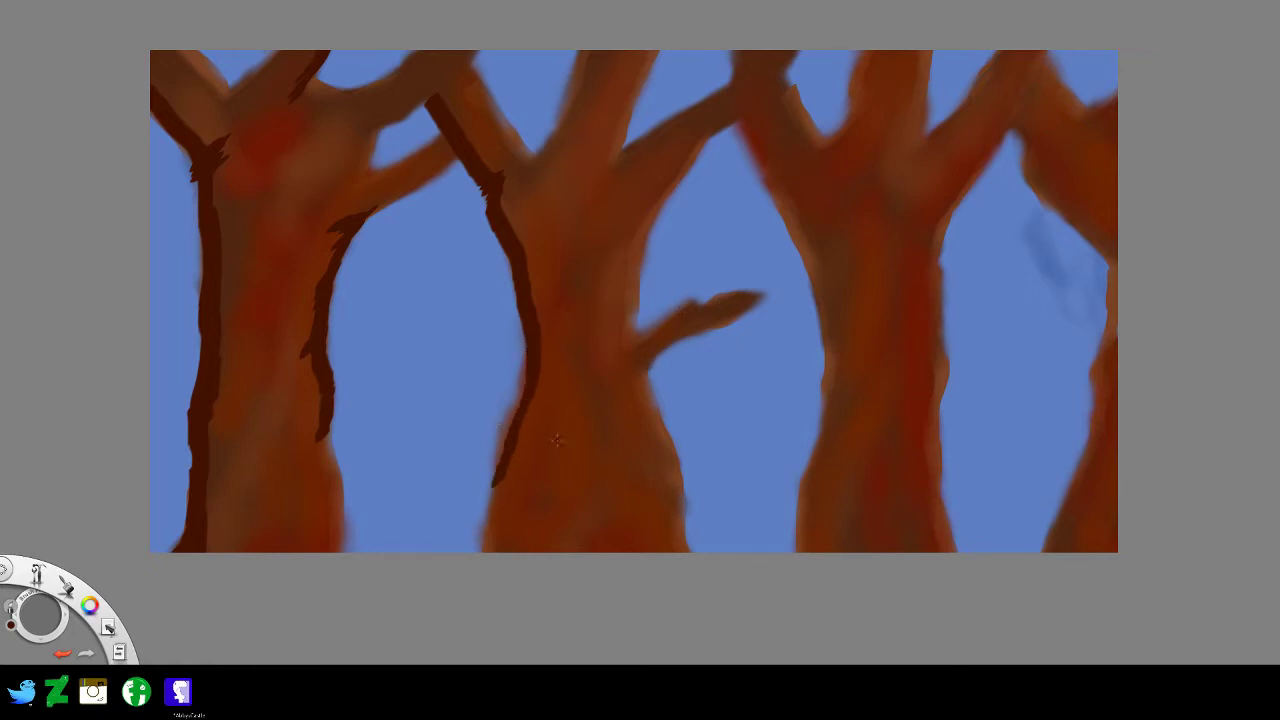
drag(497, 483, 483, 542)
drag(502, 488, 510, 590)
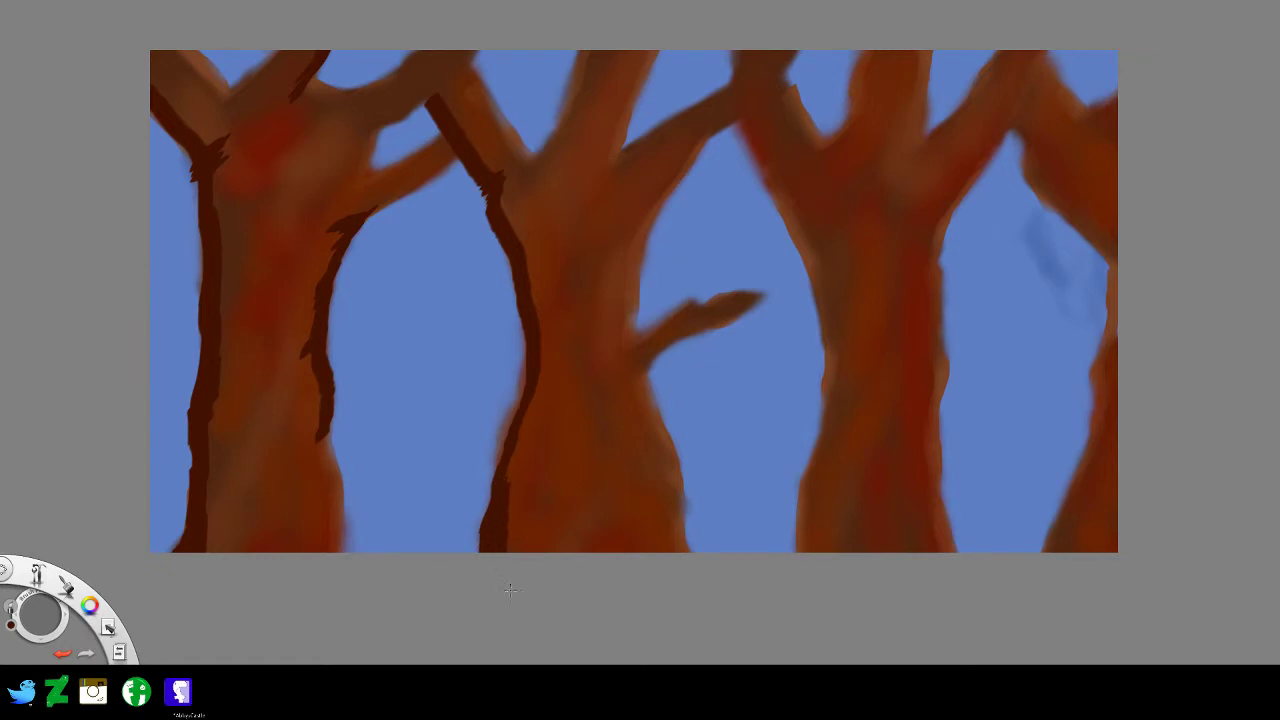
drag(505, 490, 501, 574)
- Add dark brown edges to the second tree's side and upper branches, the first tree's right branch and the third tree's left fork
drag(642, 373, 750, 302)
key(ctrl+z)
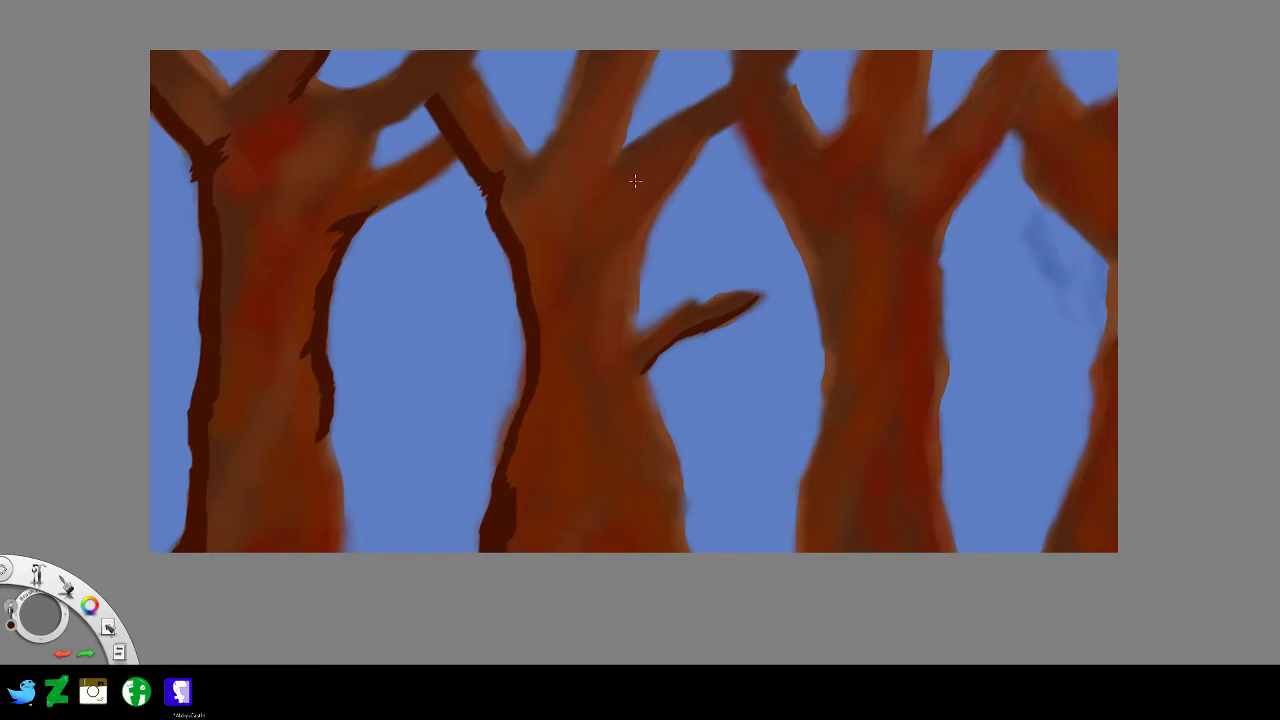
drag(652, 219, 728, 120)
drag(606, 164, 651, 29)
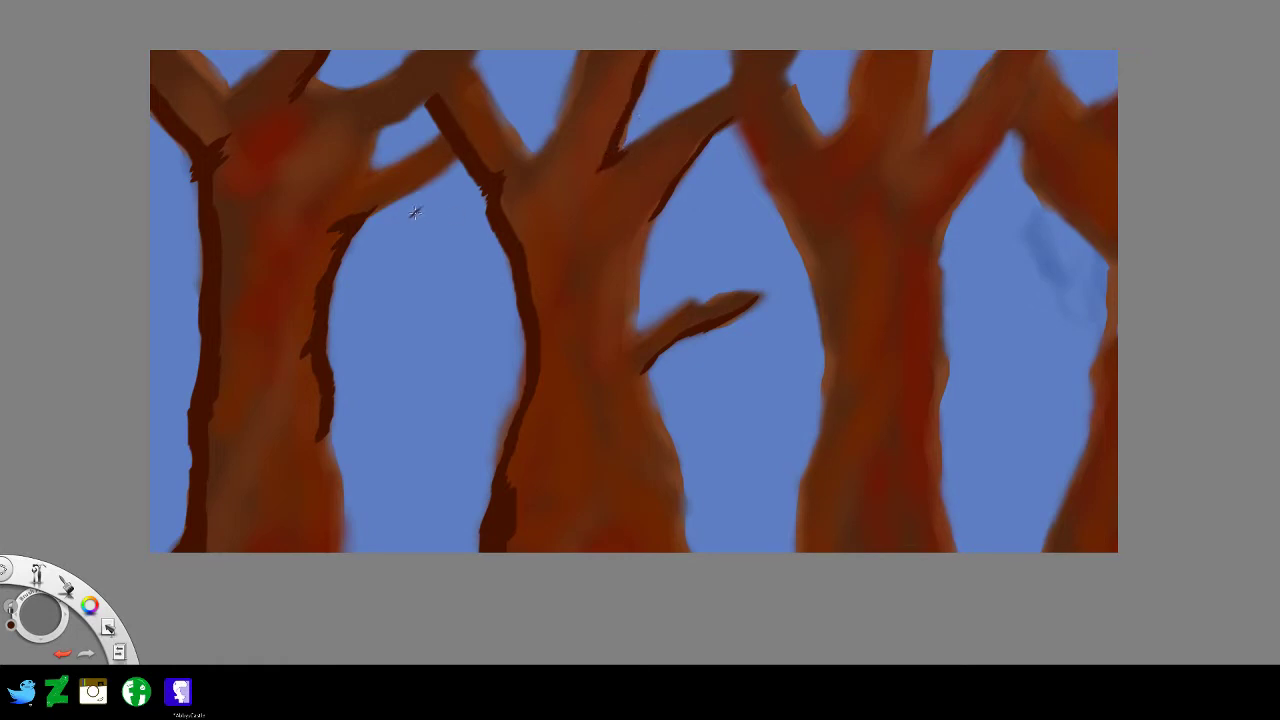
drag(365, 216, 430, 180)
mouse_move(772, 63)
mouse_down()
mouse_move(812, 136)
mouse_move(838, 130)
mouse_up()
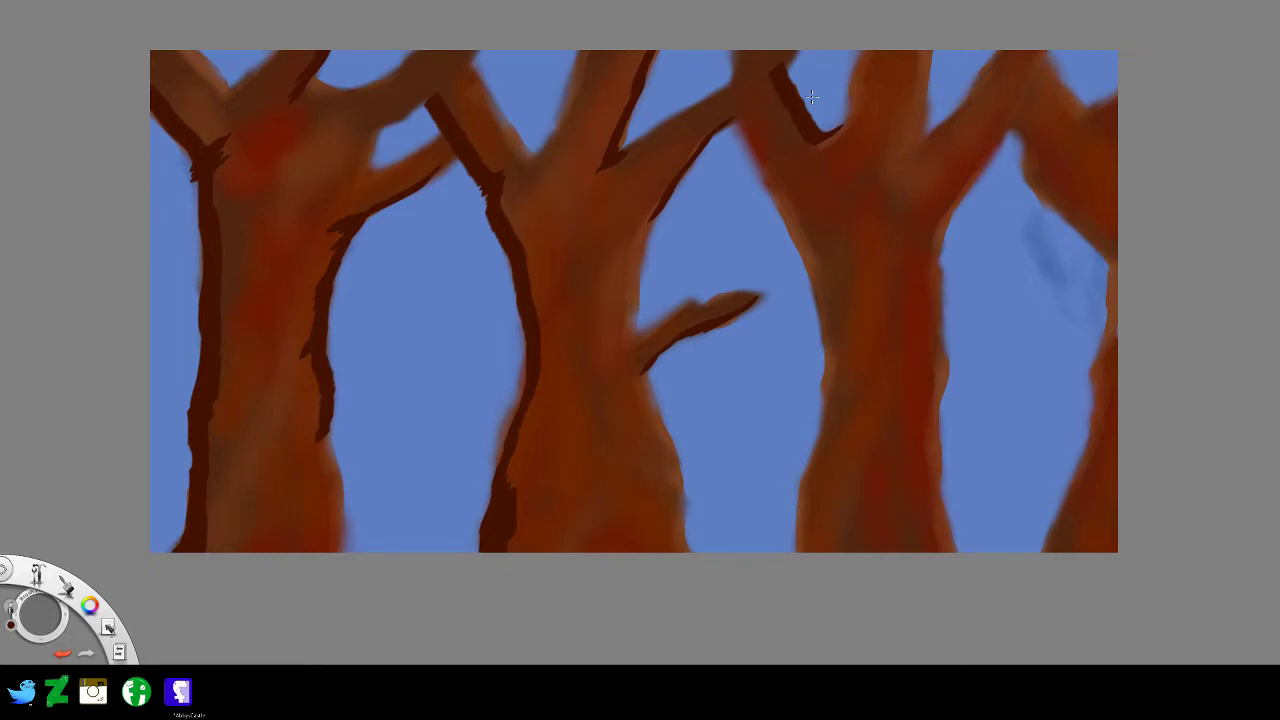
drag(757, 158, 767, 178)
key(ctrl+z)
drag(762, 160, 831, 296)
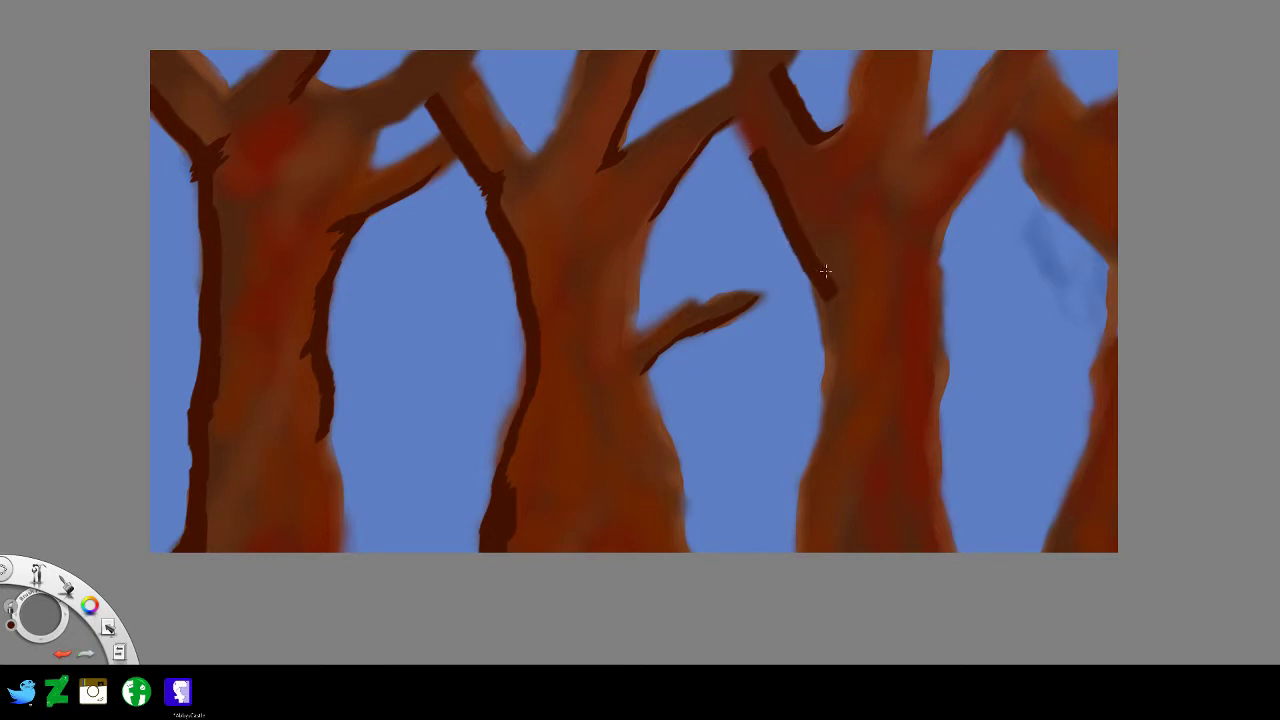
key(ctrl+z)
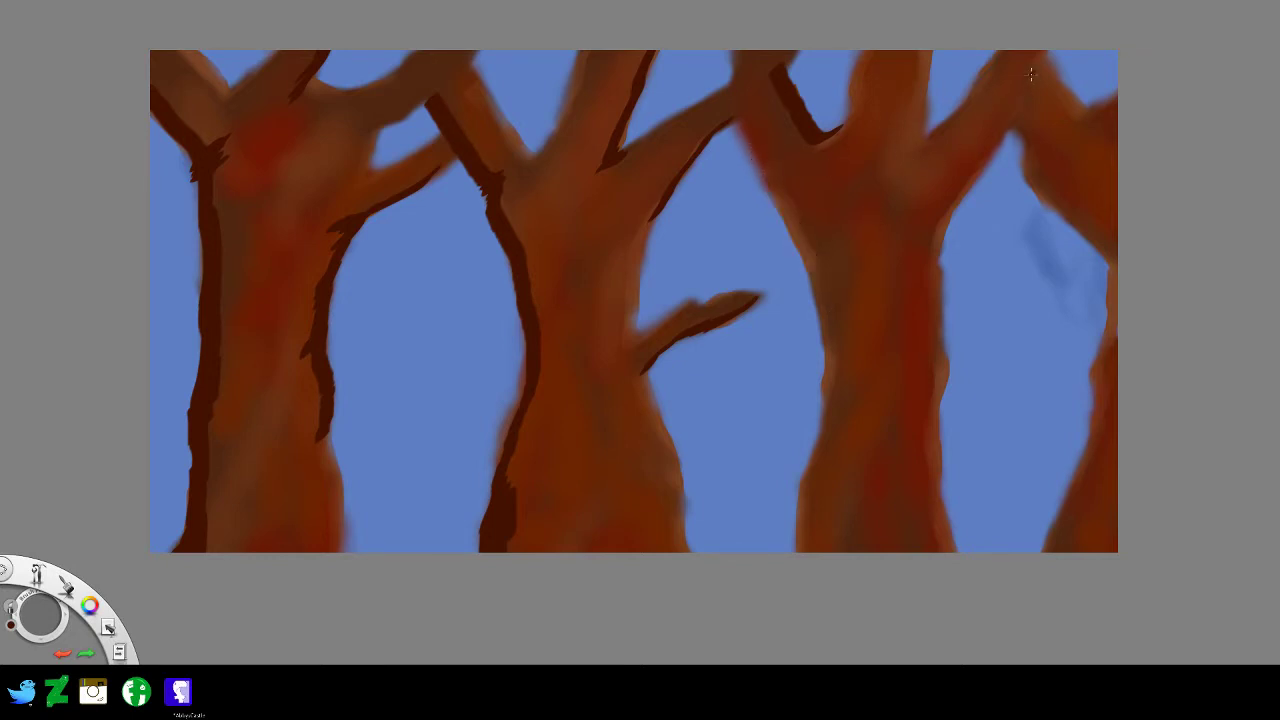
- Outline both sides of the third tree's trunk, its right fork and the fourth tree's left edge in dark brown
mouse_move(1030, 74)
mouse_down()
mouse_move(929, 245)
mouse_move(937, 233)
mouse_move(915, 404)
mouse_move(949, 362)
mouse_move(939, 344)
mouse_move(942, 403)
mouse_move(925, 455)
mouse_move(930, 443)
mouse_move(946, 552)
mouse_up()
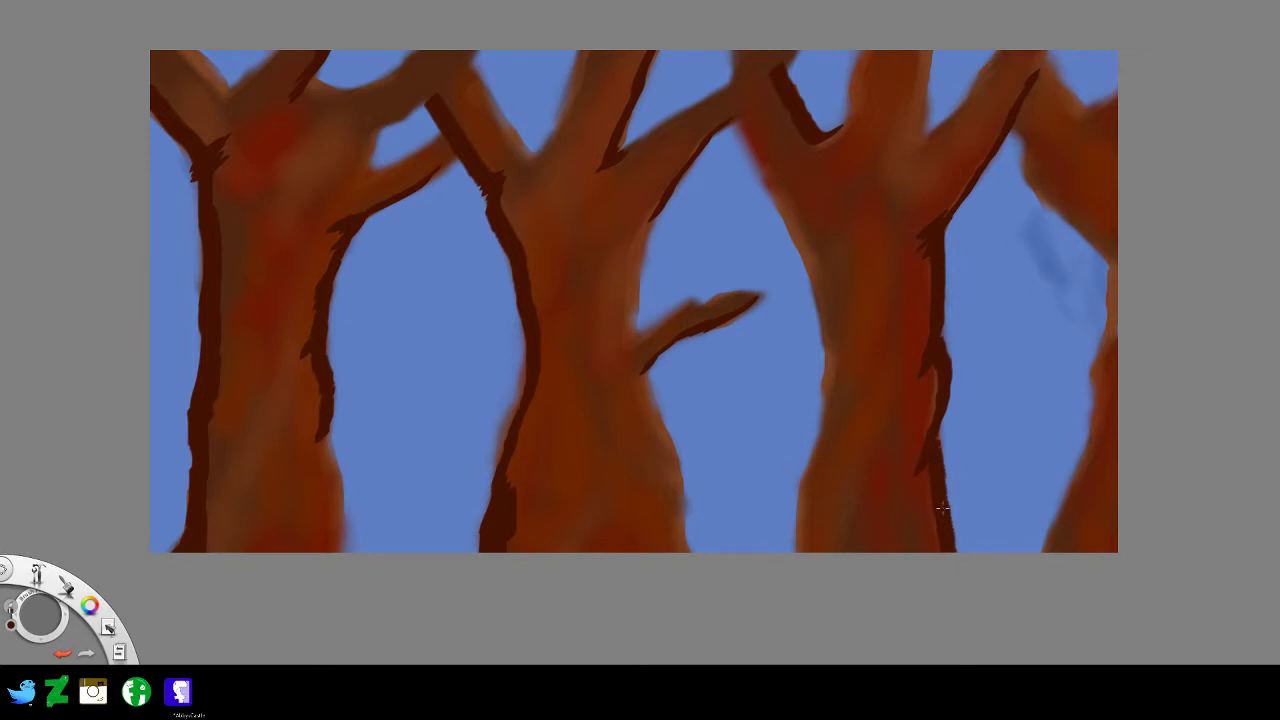
drag(942, 500, 928, 552)
mouse_move(788, 226)
mouse_down()
mouse_move(813, 313)
mouse_move(841, 351)
mouse_move(826, 412)
mouse_up()
key(ctrl+z)
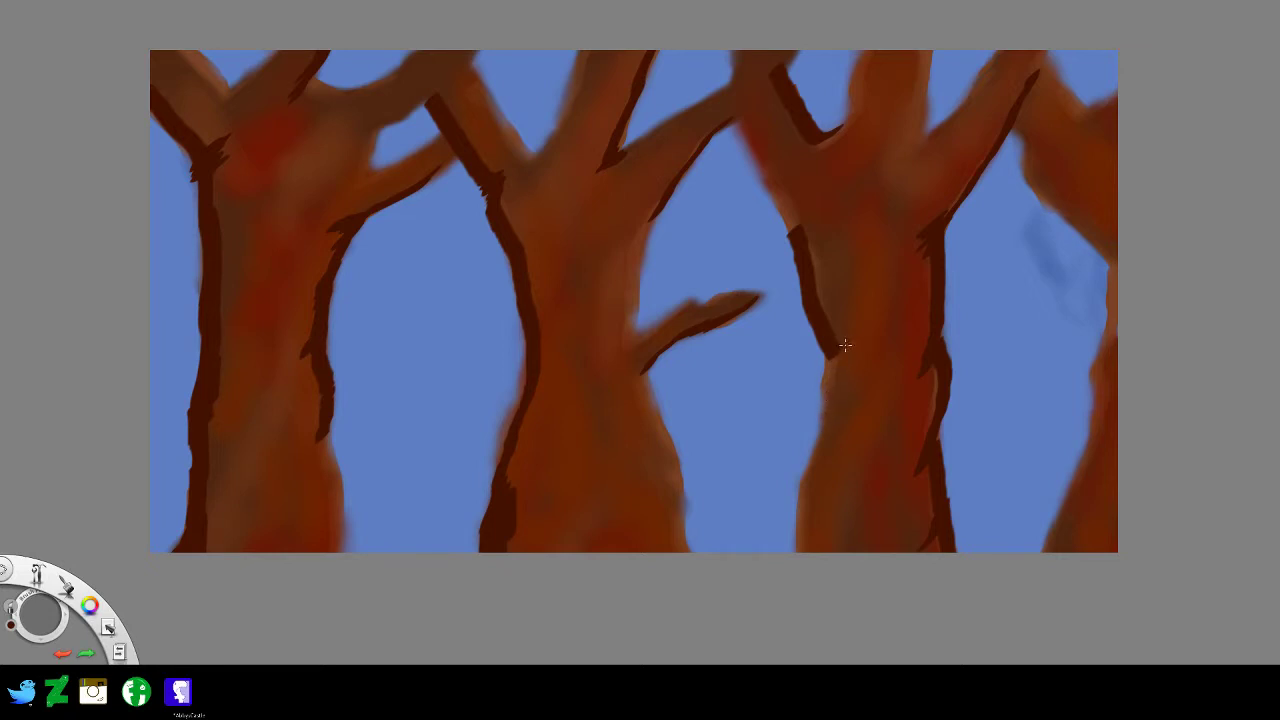
drag(843, 343, 817, 396)
key(ctrl+z)
mouse_move(843, 343)
mouse_down()
mouse_move(821, 438)
mouse_move(841, 414)
mouse_move(797, 488)
mouse_up()
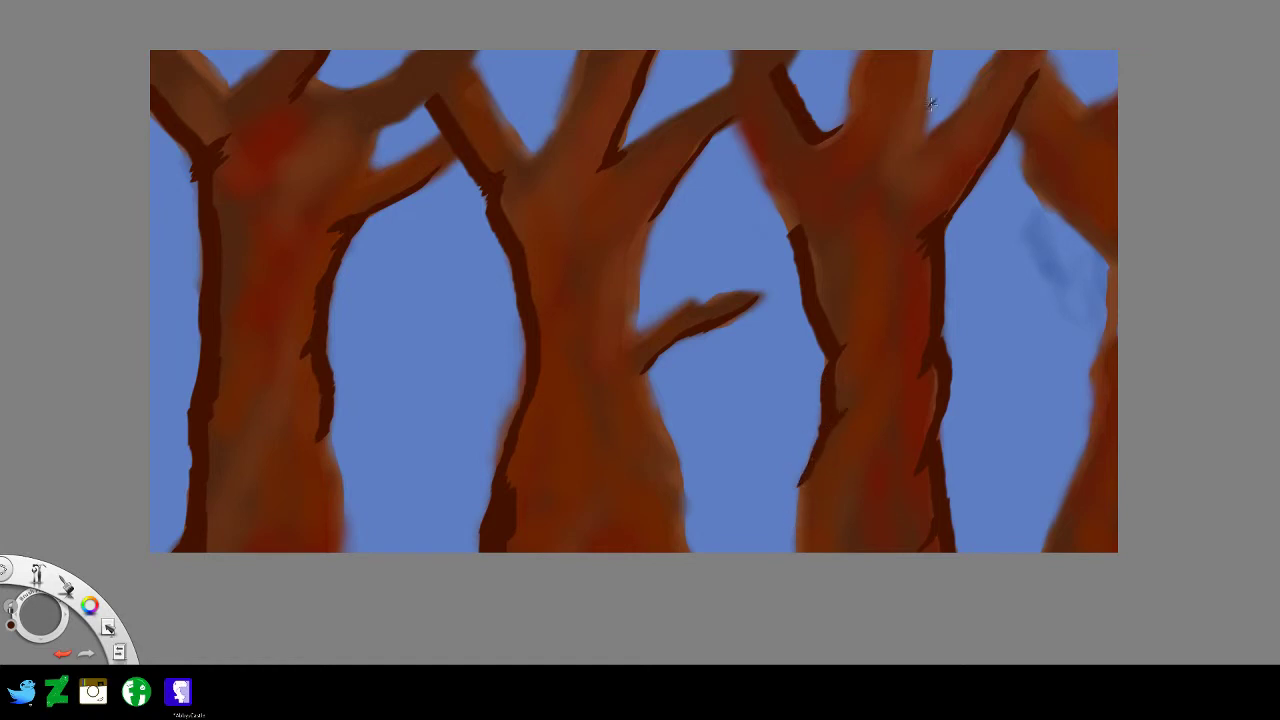
mouse_move(924, 139)
mouse_down()
mouse_move(977, 90)
mouse_move(915, 150)
mouse_up()
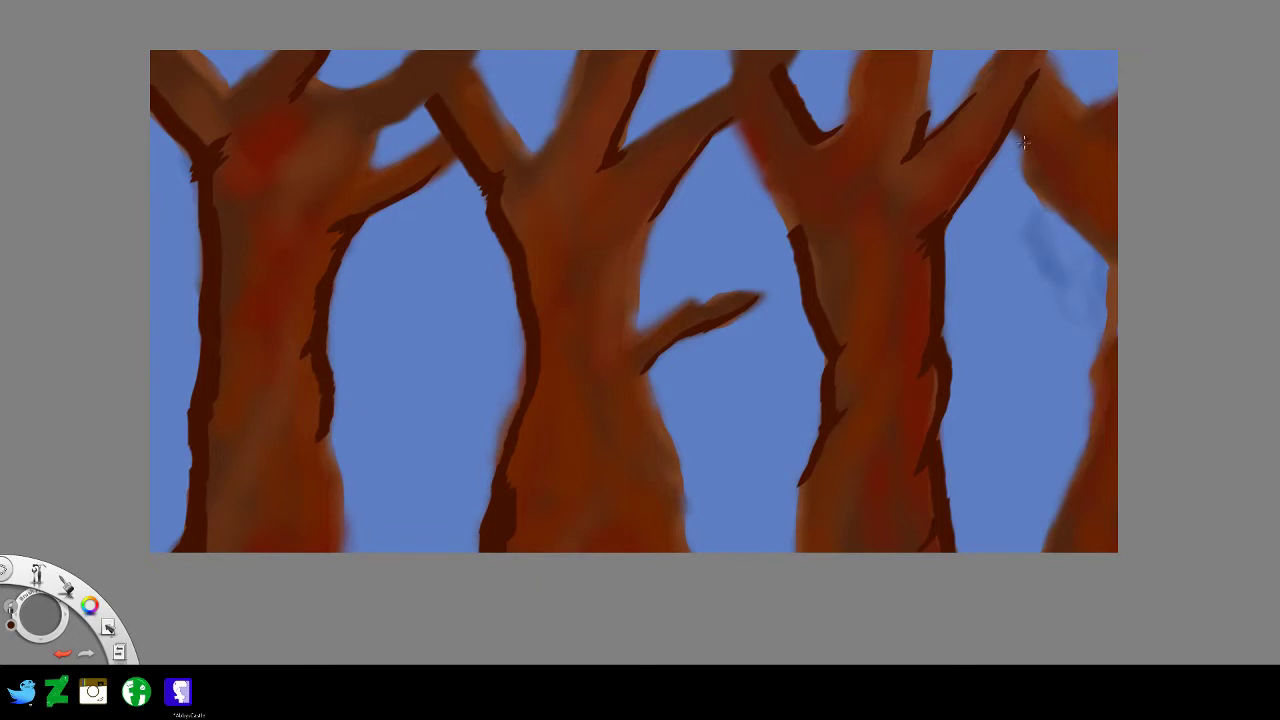
mouse_move(1022, 138)
mouse_down()
mouse_move(1045, 196)
mouse_move(1115, 266)
mouse_move(1097, 394)
mouse_move(1107, 410)
mouse_move(1040, 556)
mouse_up()
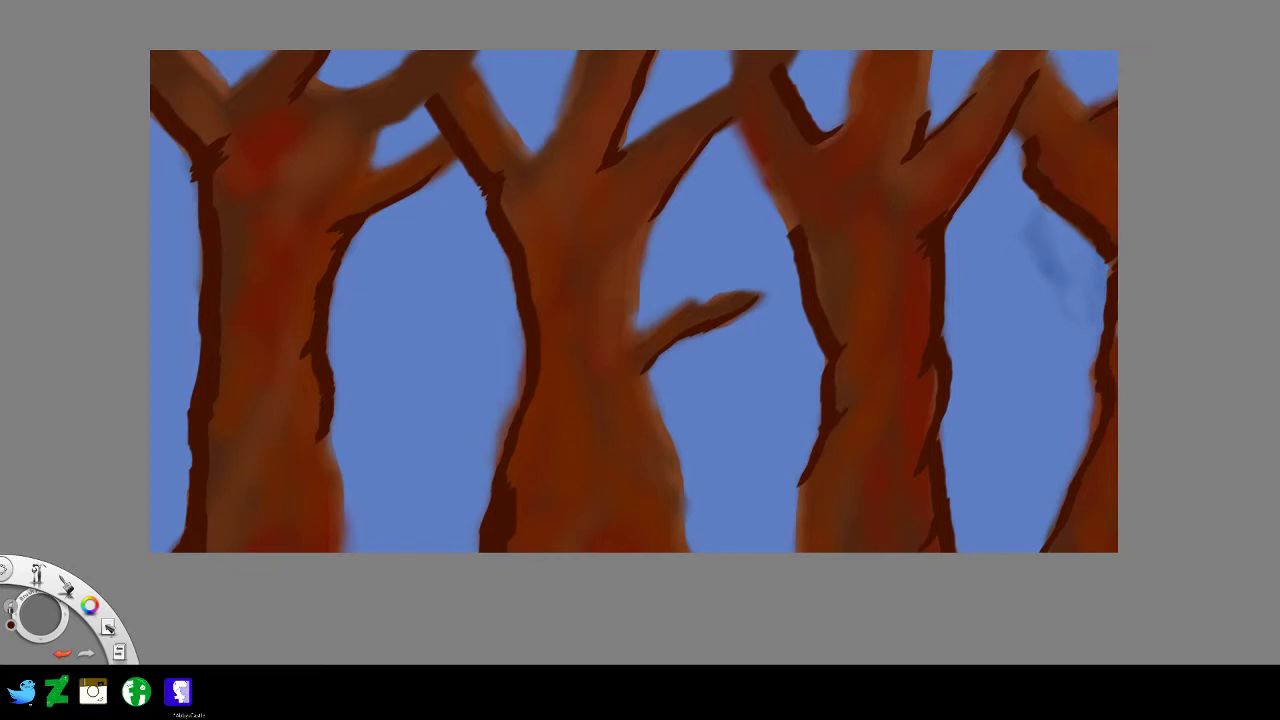
- Try shading the sky between the trees in soft darker blue, sampling the background blue and using a large soft brush
click(30, 612)
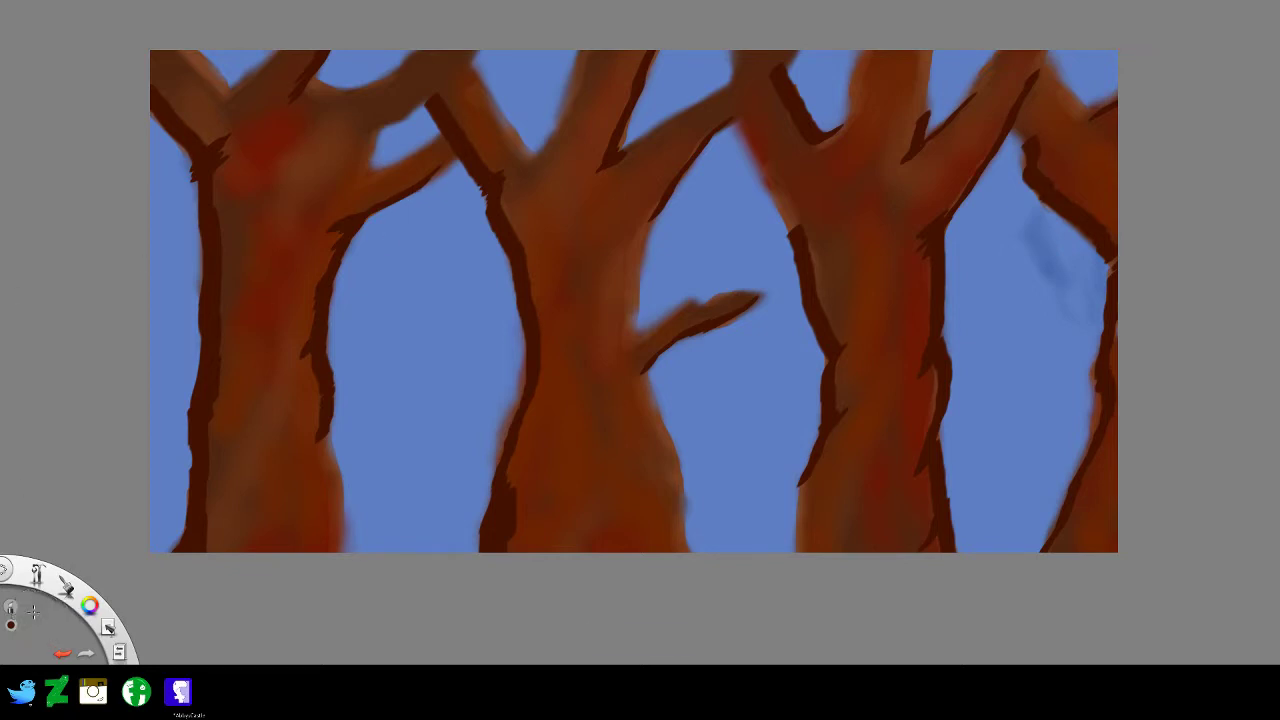
click(12, 606)
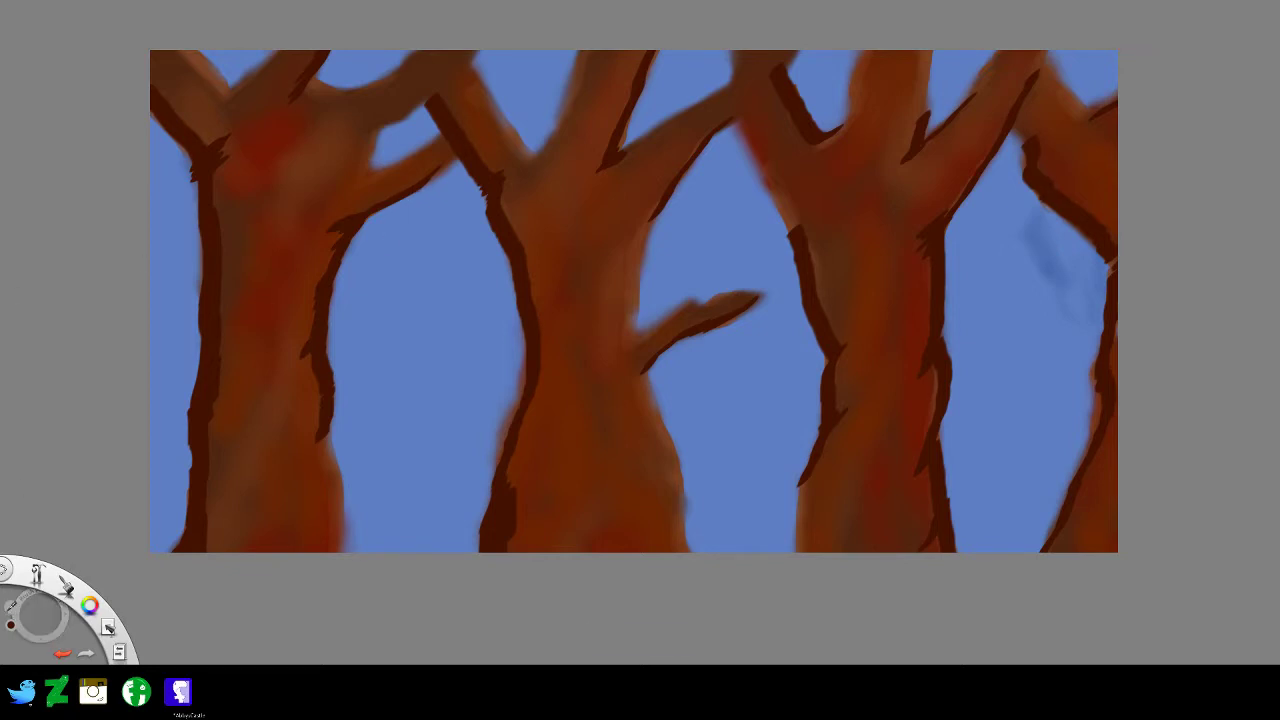
click(405, 409)
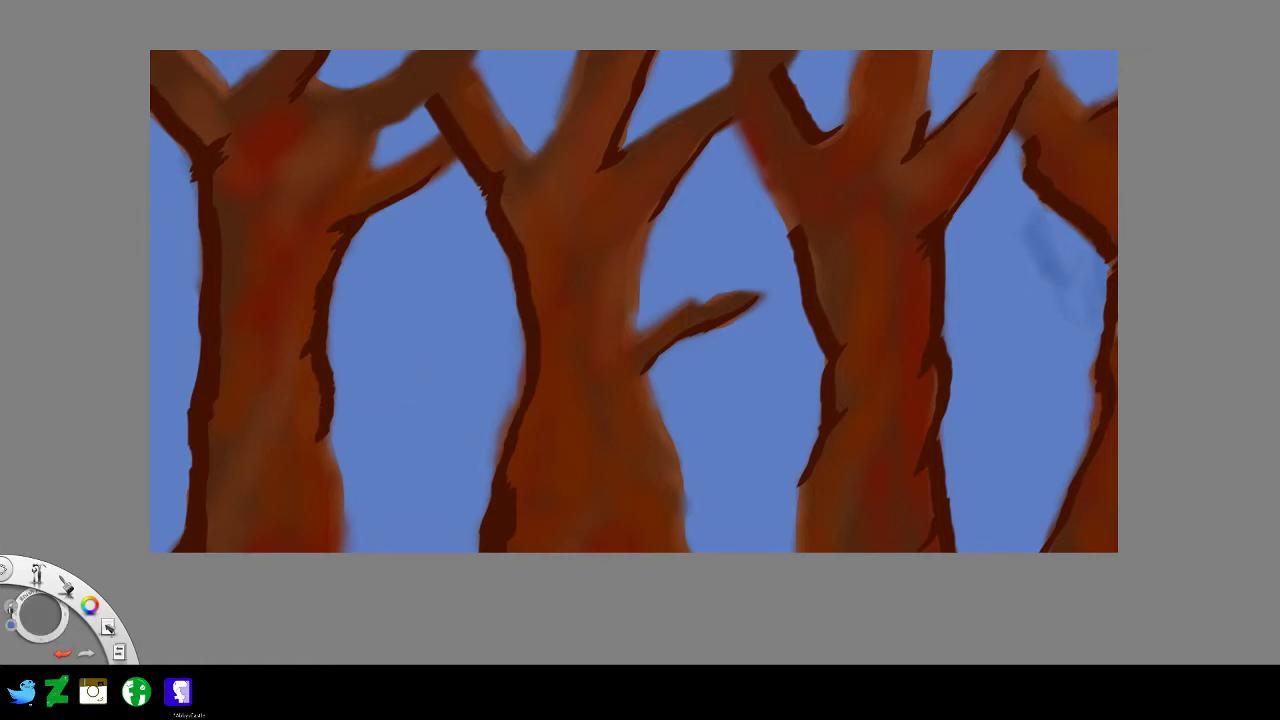
drag(30, 610, 104, 608)
drag(204, 145, 172, 235)
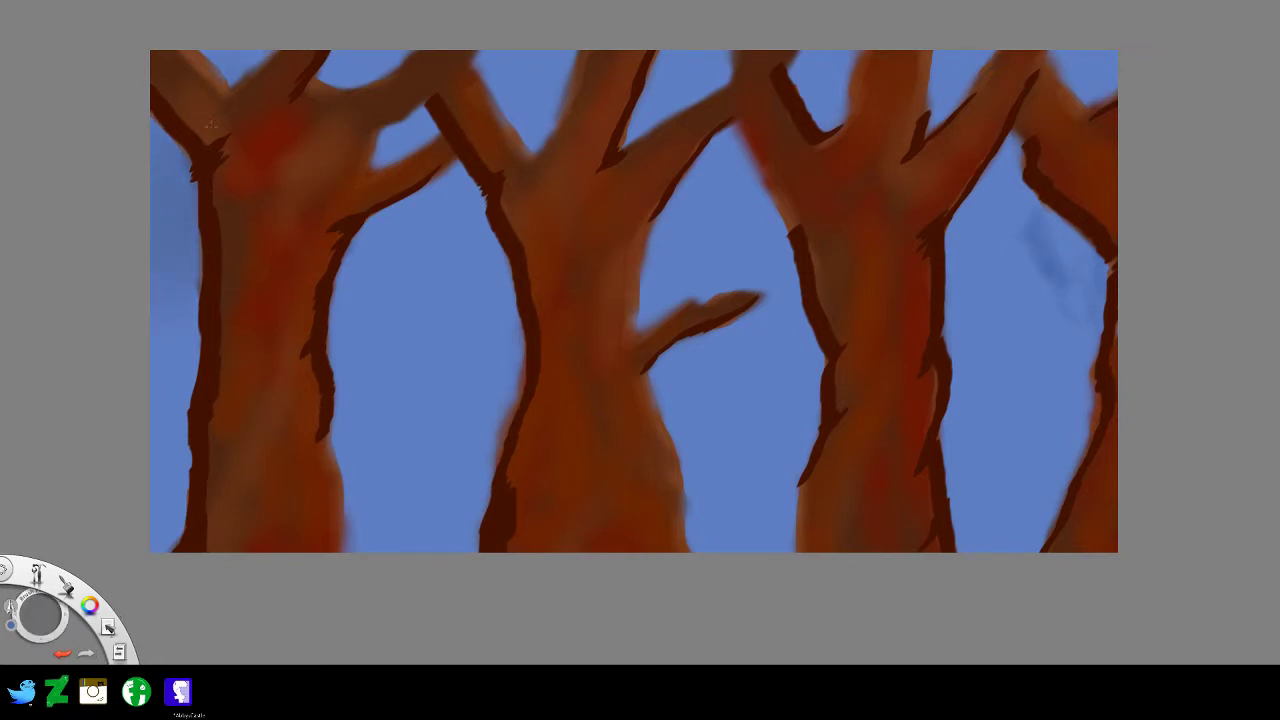
mouse_move(291, 55)
mouse_down()
mouse_move(211, 69)
mouse_move(366, 95)
mouse_move(323, 150)
mouse_up()
mouse_move(410, 174)
mouse_down()
mouse_move(324, 229)
mouse_move(481, 233)
mouse_move(469, 269)
mouse_move(421, 305)
mouse_up()
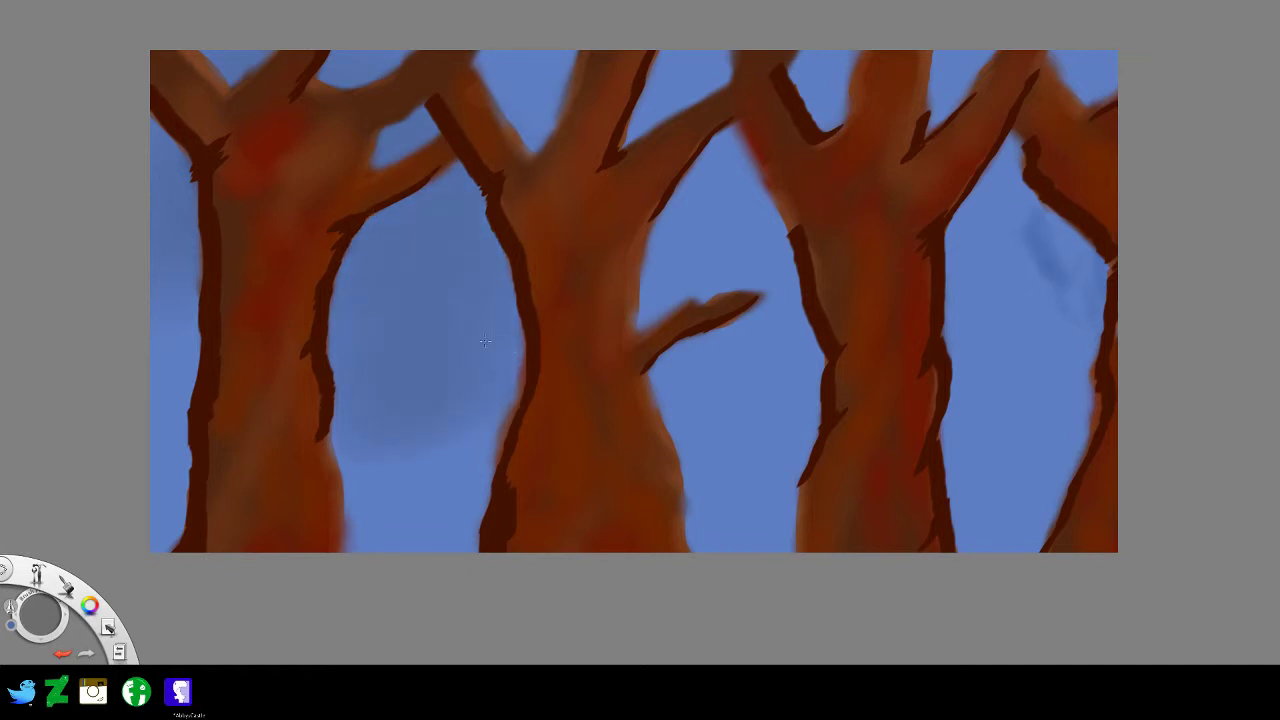
mouse_move(679, 120)
mouse_down()
mouse_move(694, 201)
mouse_move(778, 269)
mouse_move(776, 331)
mouse_move(659, 390)
mouse_move(780, 430)
mouse_move(663, 498)
mouse_up()
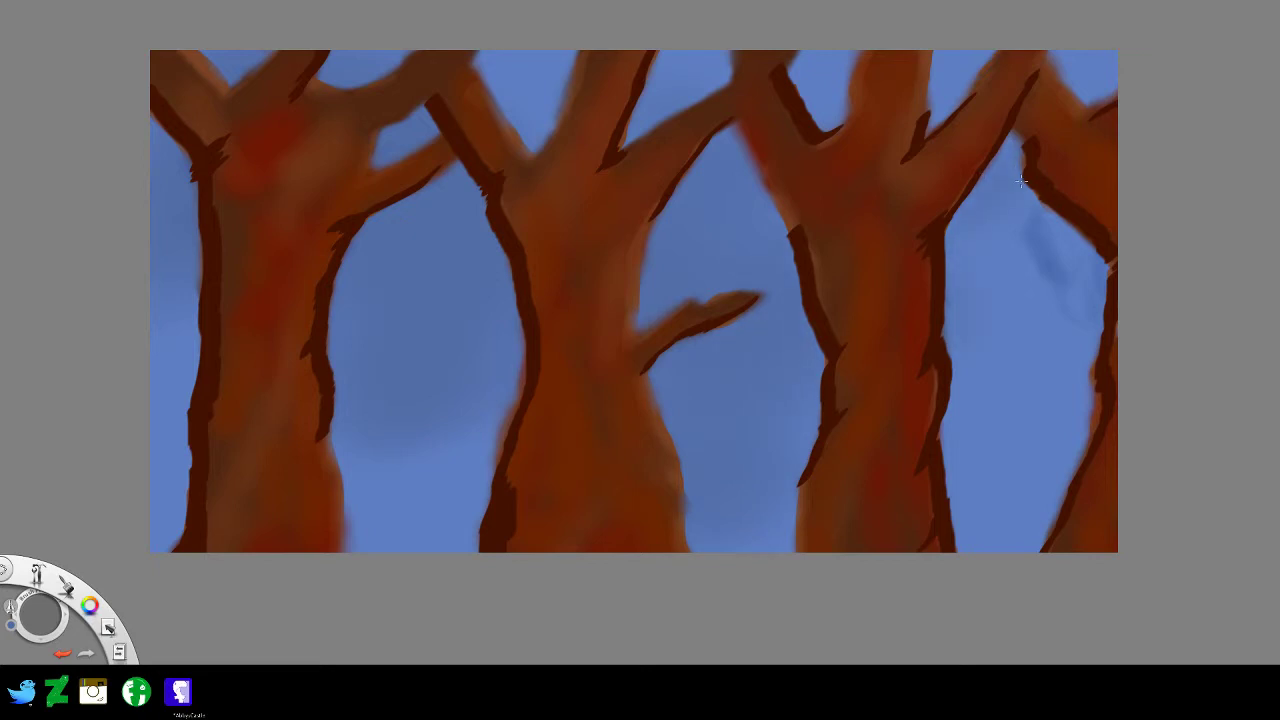
mouse_move(1021, 181)
mouse_down()
mouse_move(1035, 355)
mouse_move(977, 552)
mouse_up()
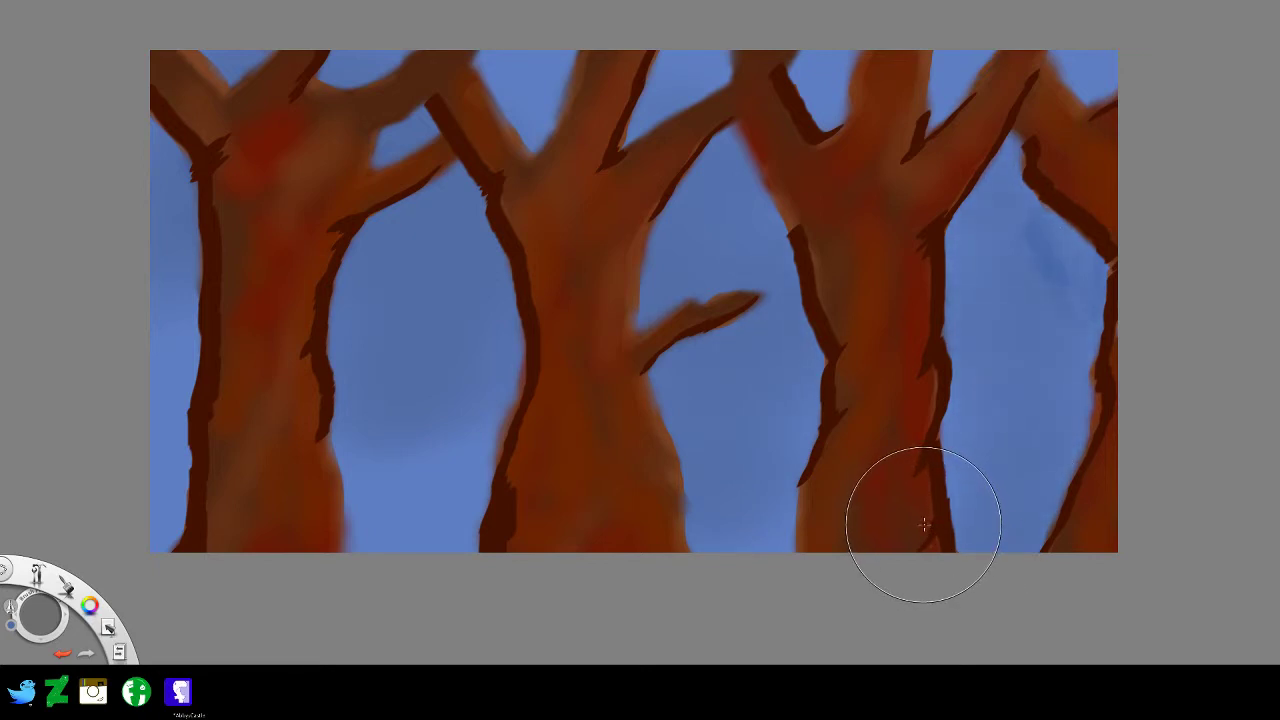
- Undo the darker blue shading strokes in the sky
key(ctrl+z)
key(ctrl+z)
key(ctrl+z)
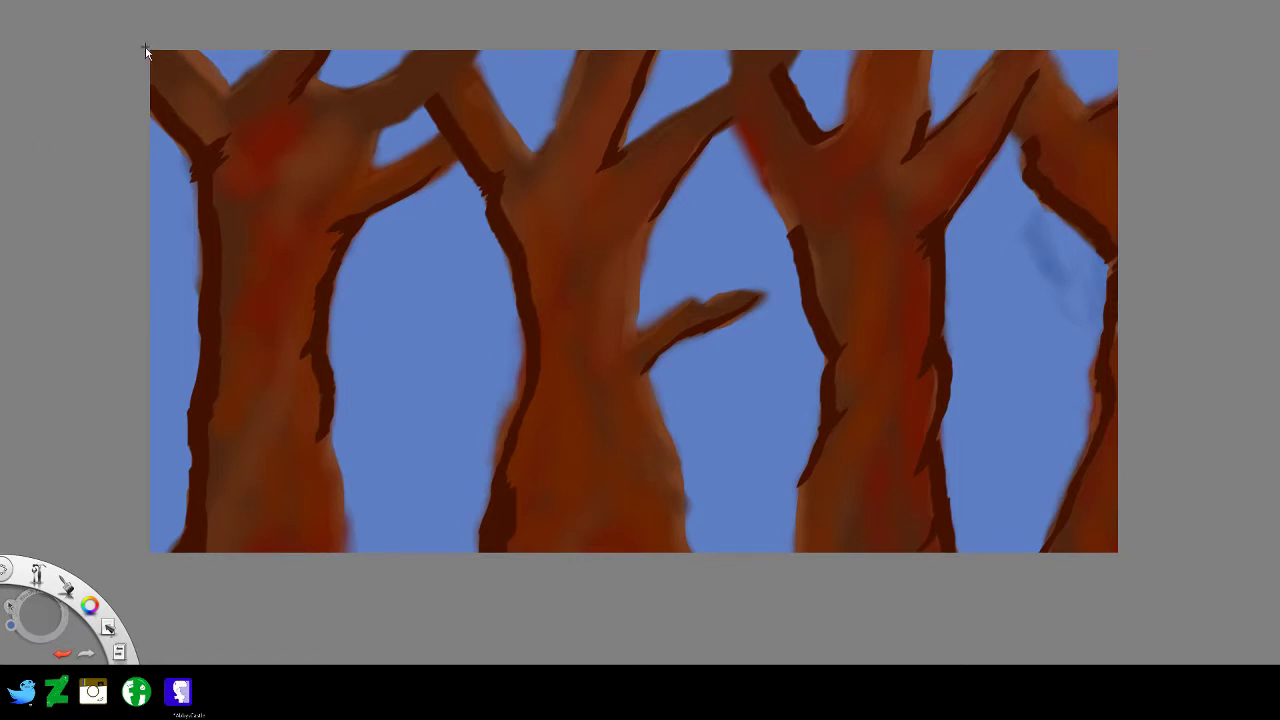
drag(145, 46, 1173, 562)
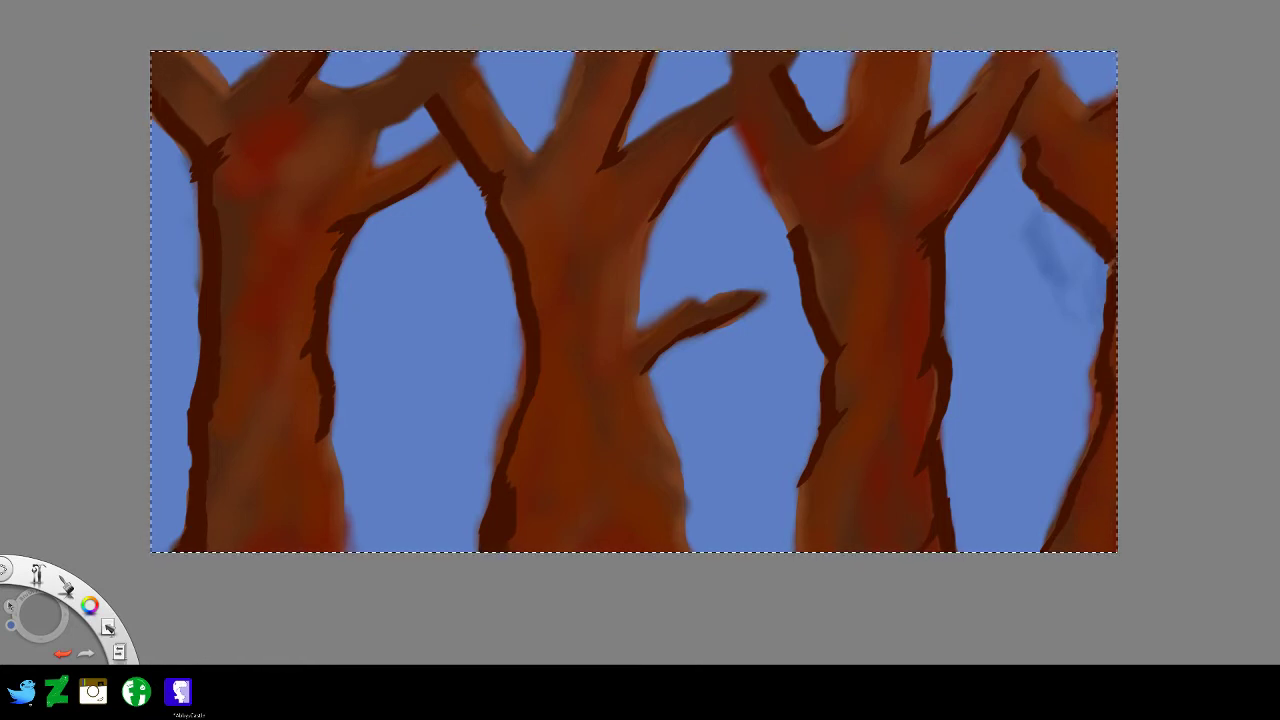
key(c)
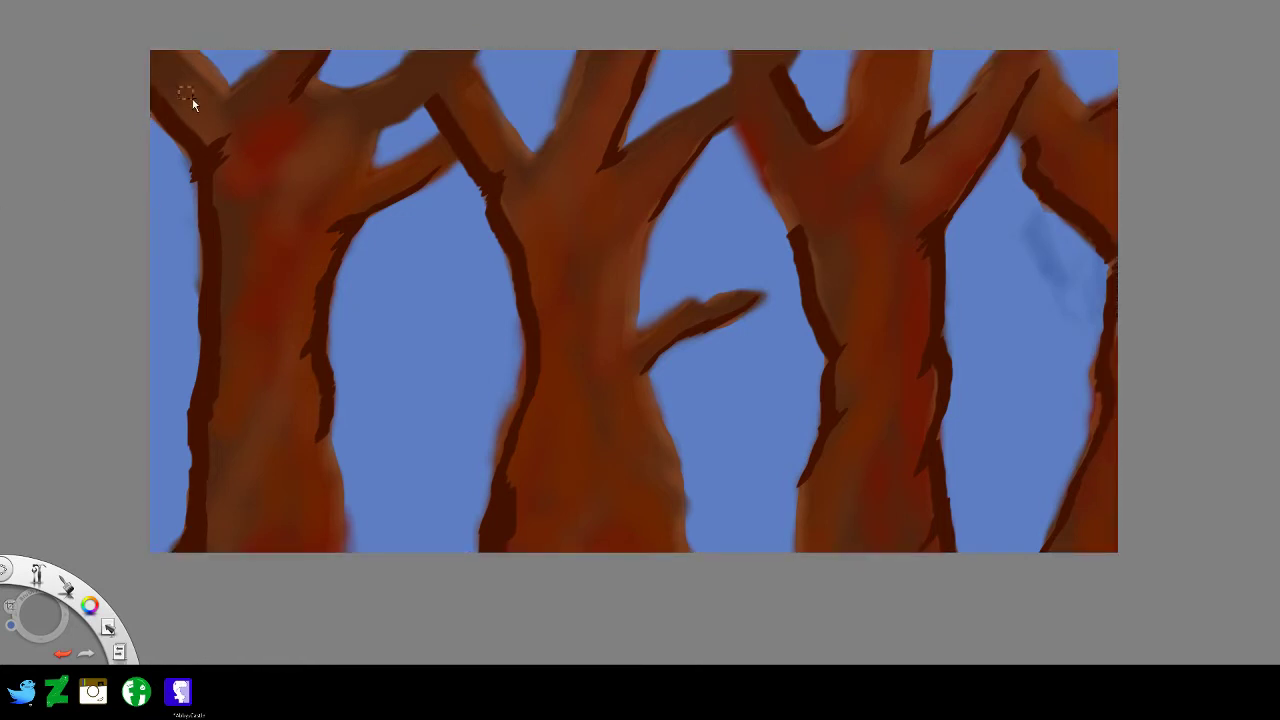
drag(178, 87, 368, 242)
click(396, 264)
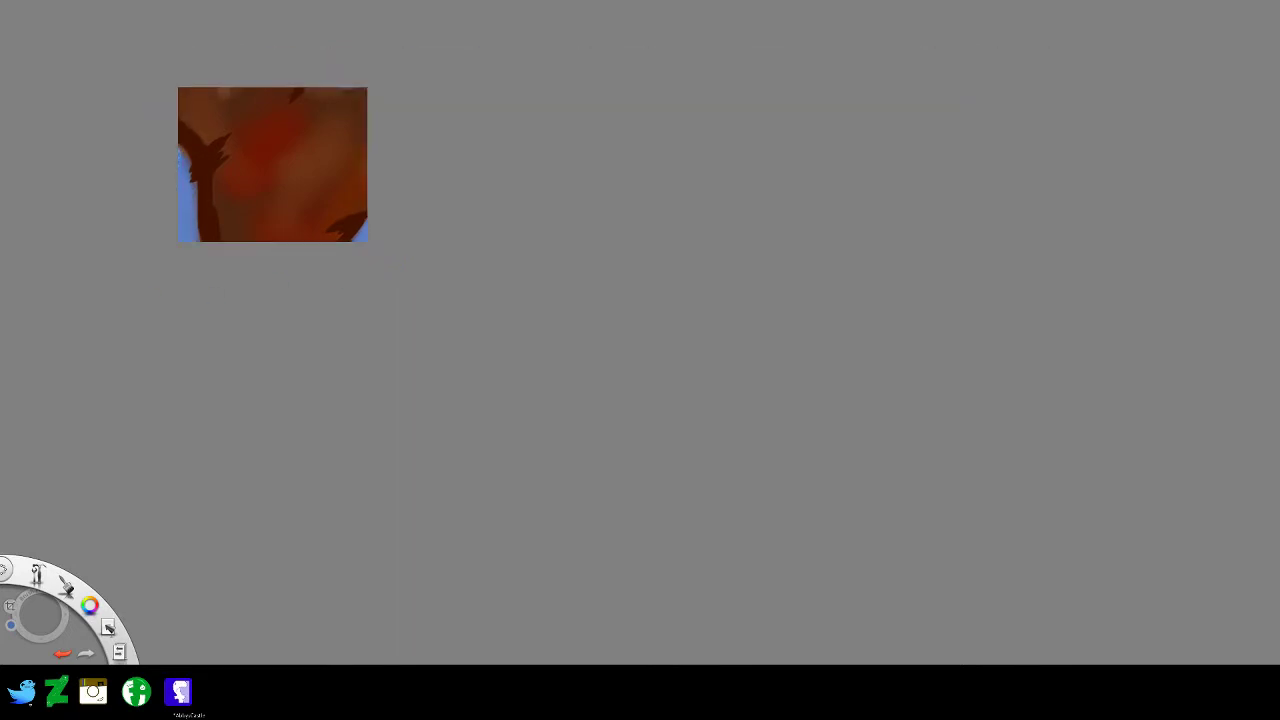
key(ctrl+z)
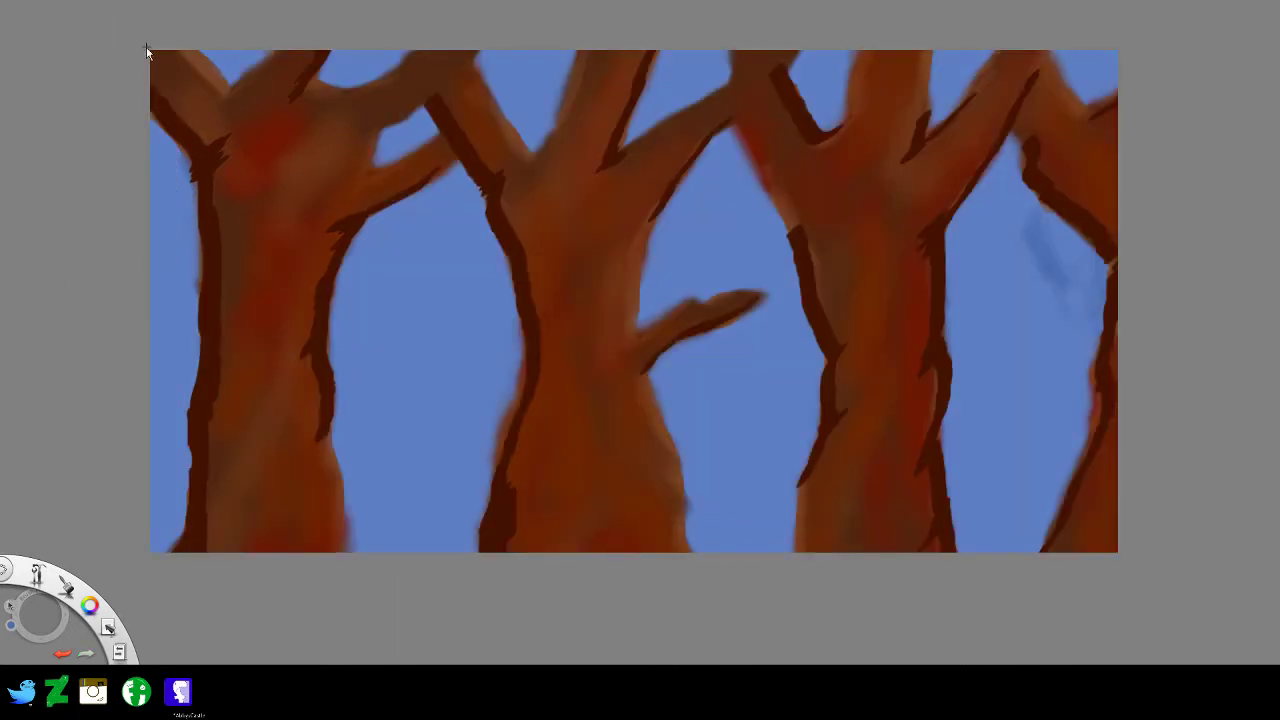
- Try placing a scaled-down copy of the whole tree row behind the original trees, centred on the canvas
drag(147, 48, 1203, 575)
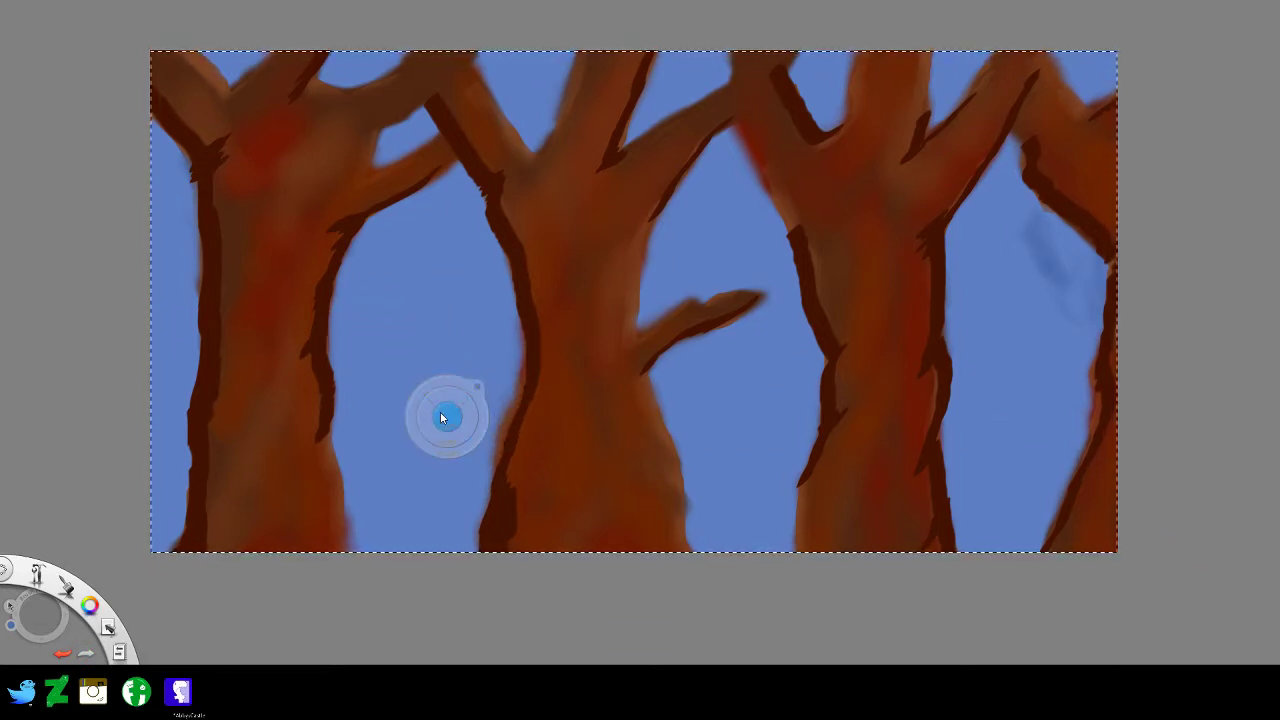
mouse_move(440, 411)
mouse_down()
mouse_move(423, 380)
mouse_move(485, 450)
mouse_up()
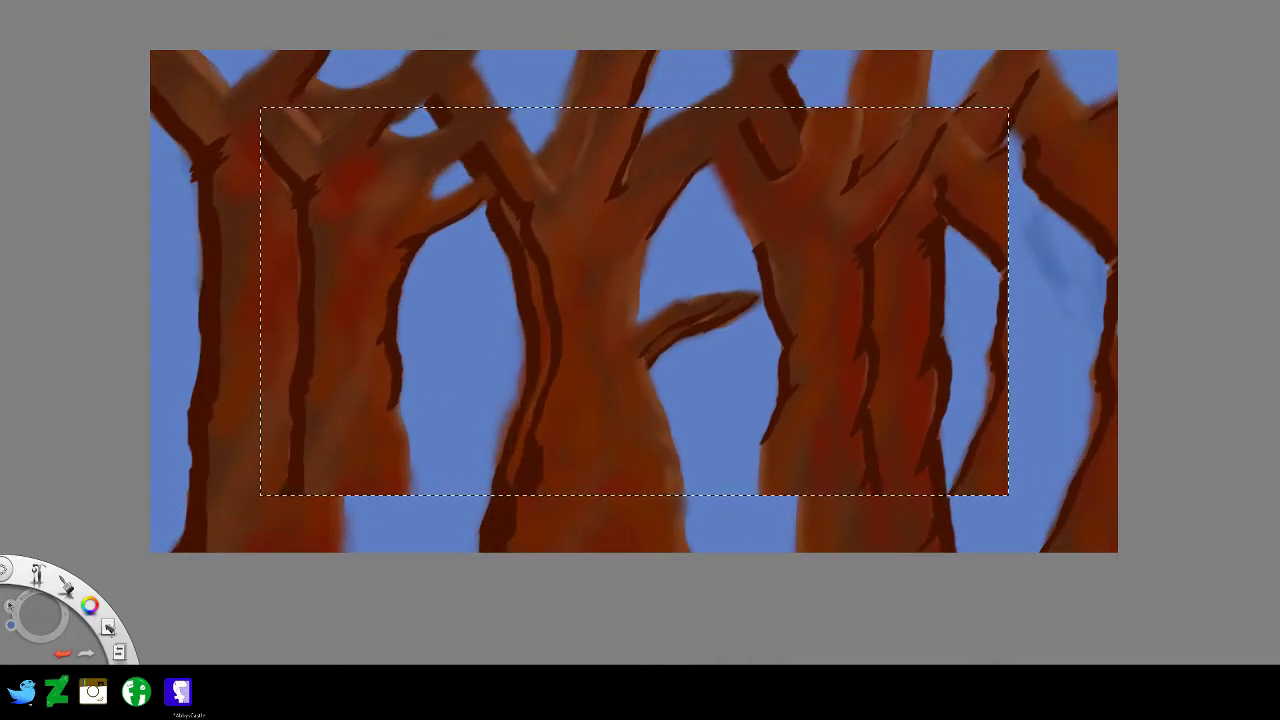
key(Return)
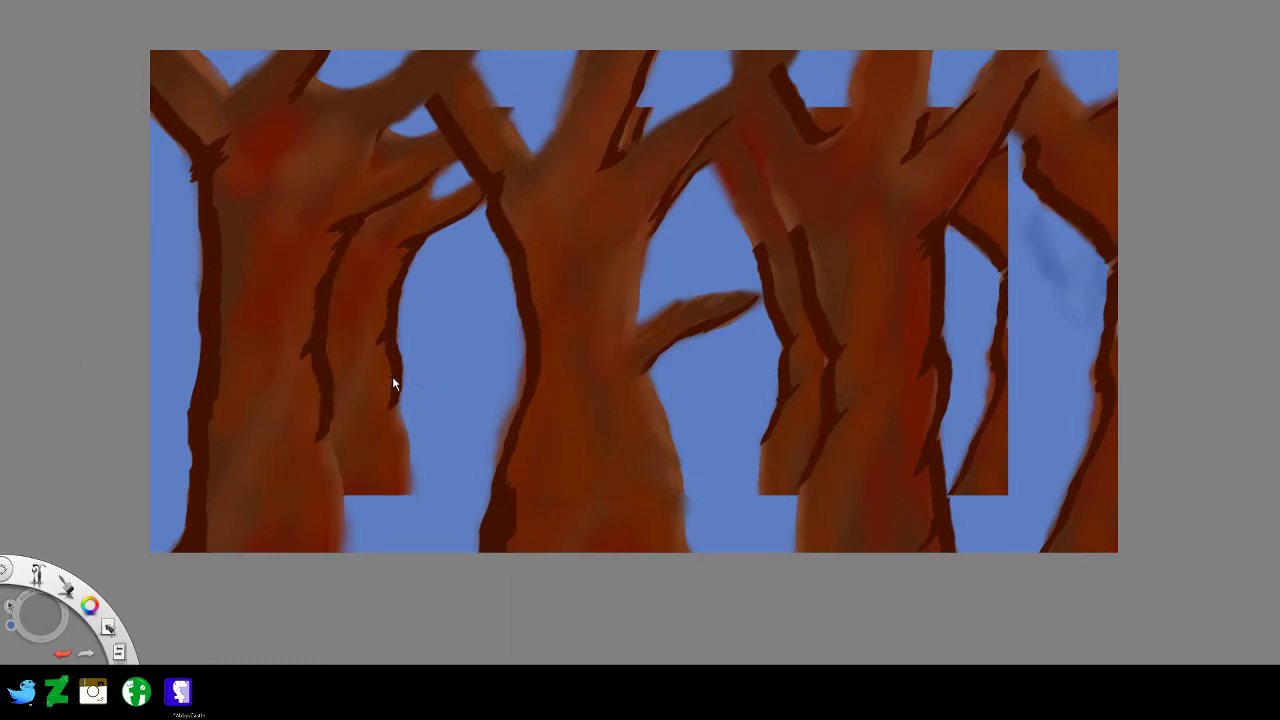
key(ctrl+z)
key(ctrl+z)
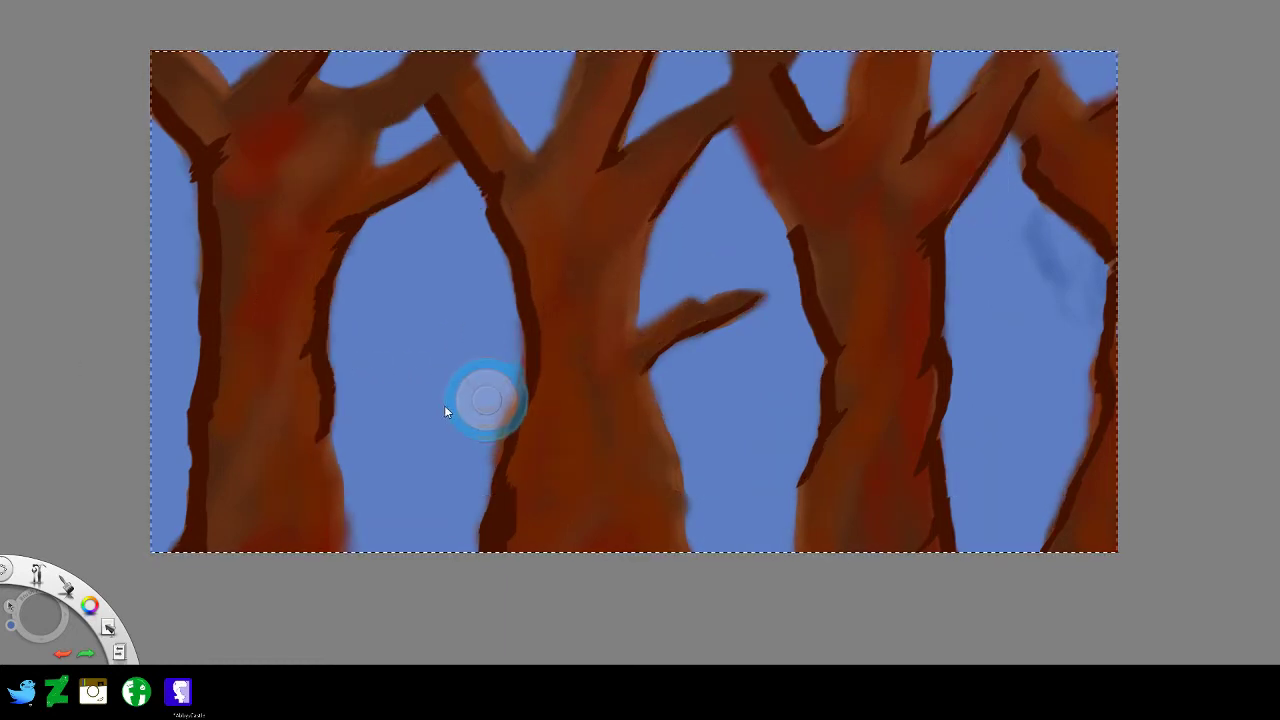
click(506, 366)
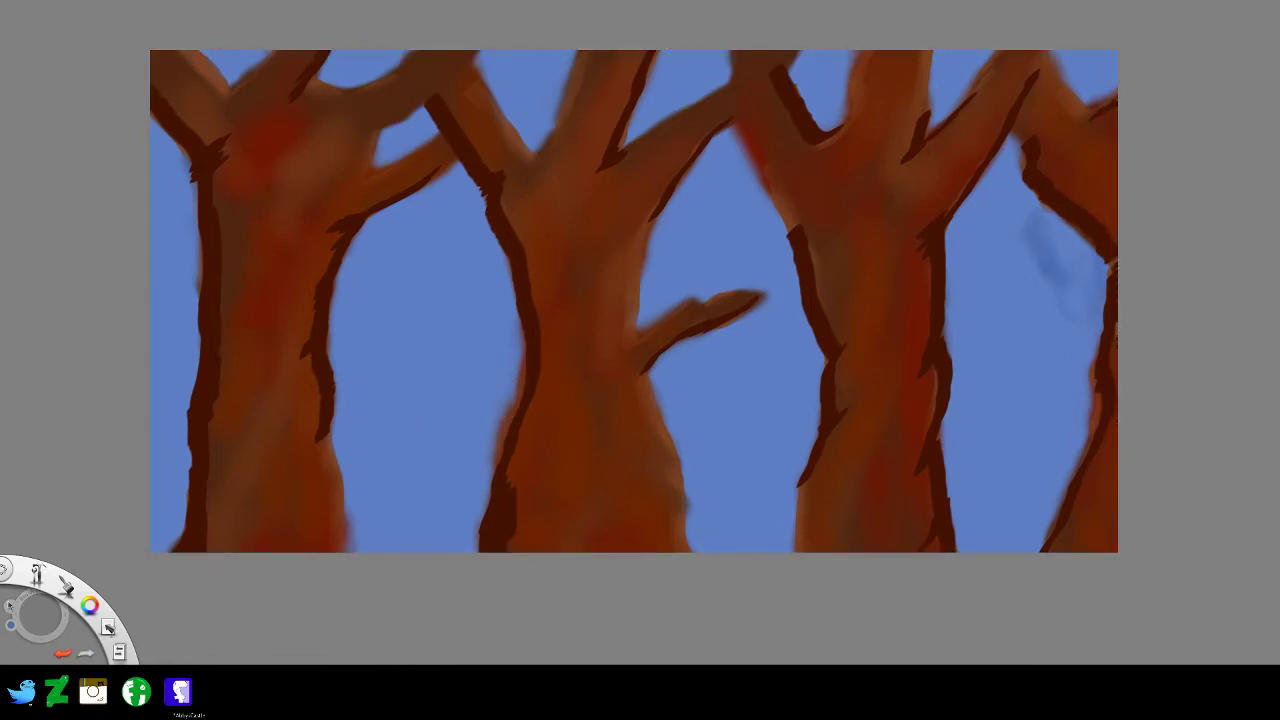
- Select the whole picture, scale the tree copy down and move it behind the first two trees at the canvas's lower left
key(minus)
key(minus)
drag(149, 49, 1141, 586)
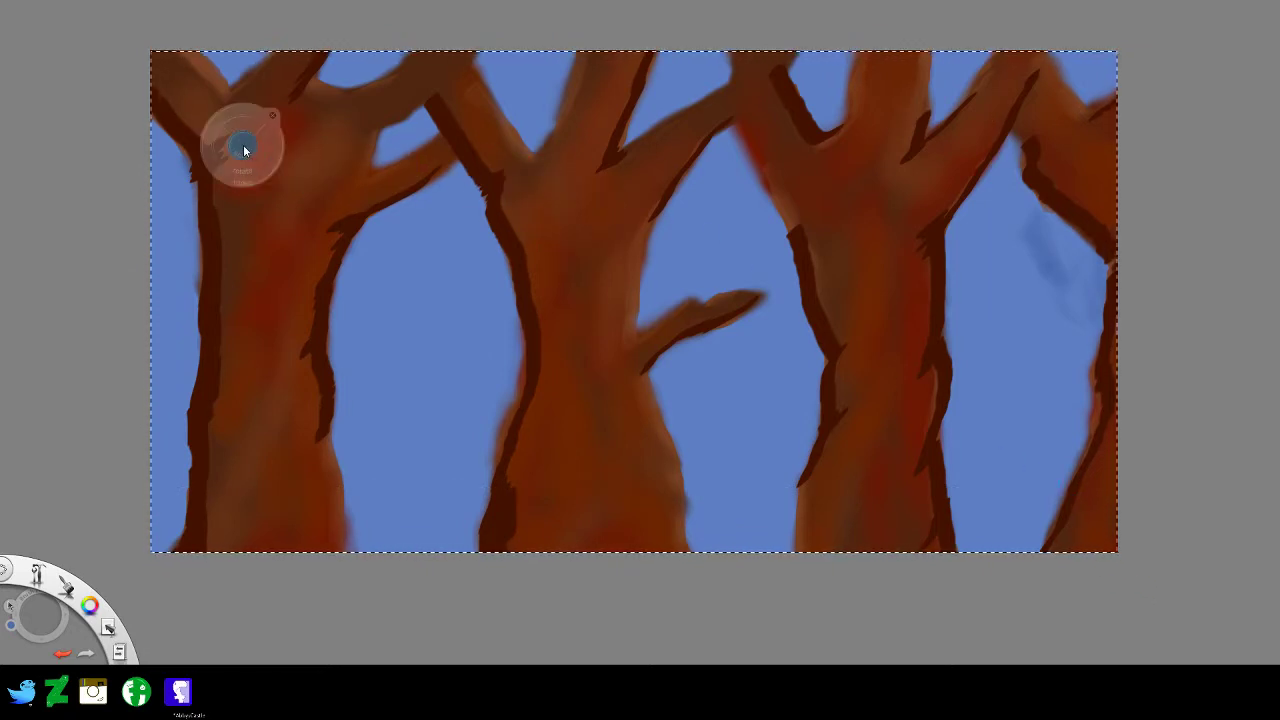
drag(246, 151, 215, 161)
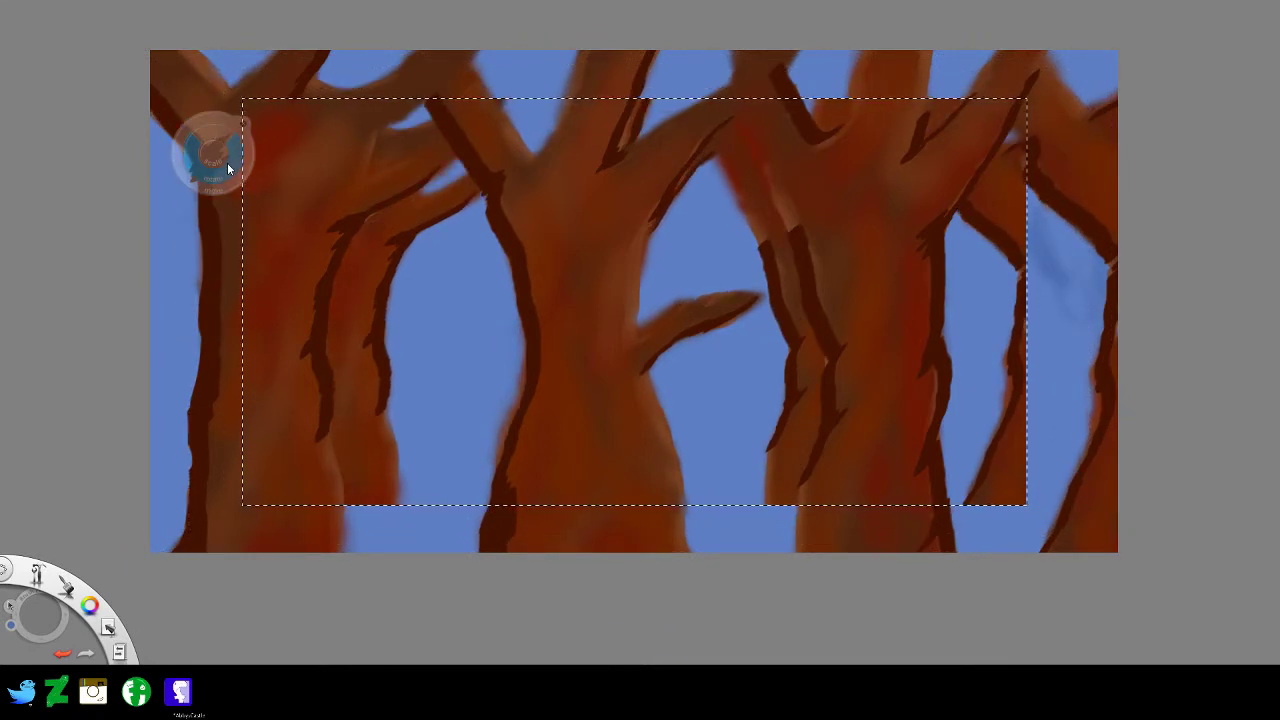
drag(241, 176, 427, 223)
drag(253, 232, 2, 236)
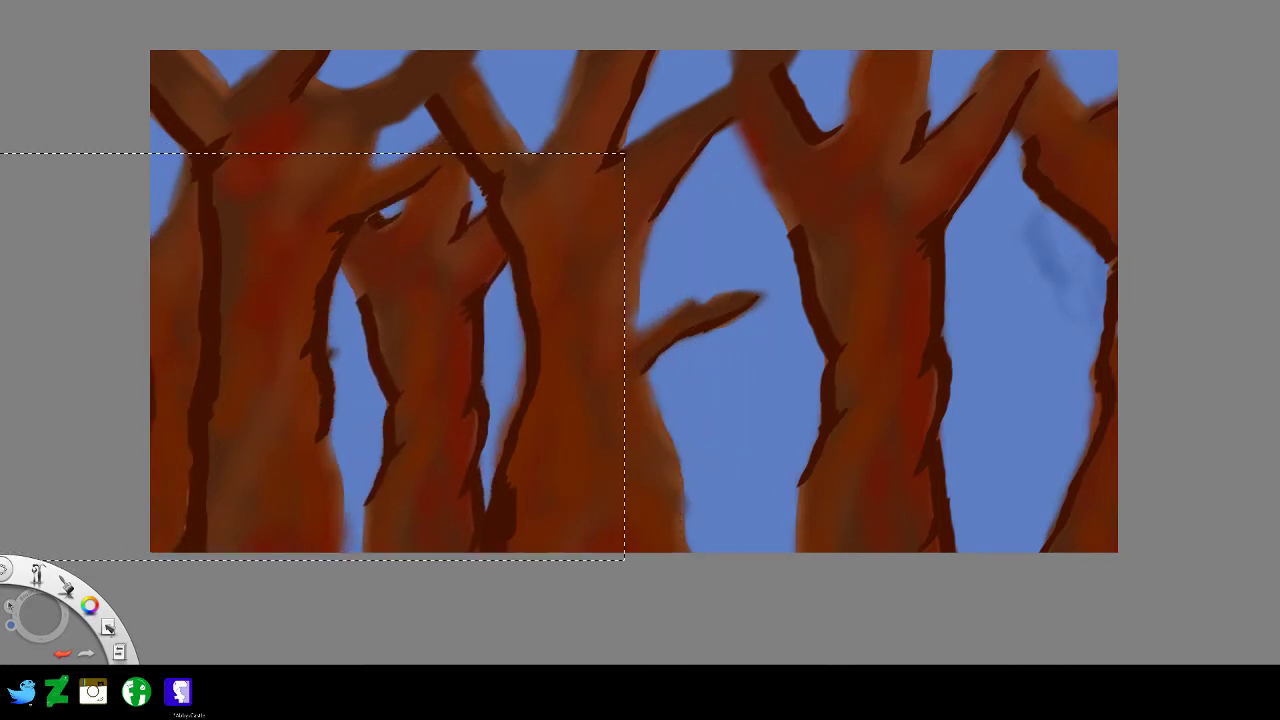
key(space)
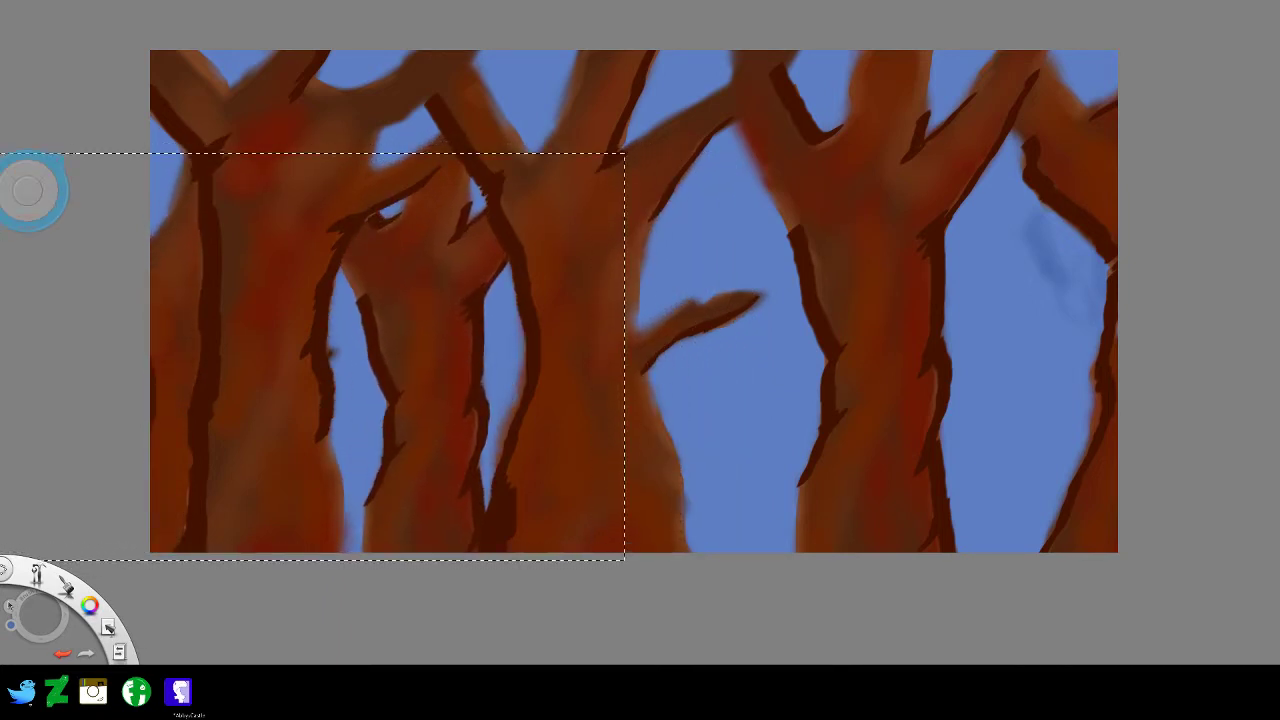
- Try shrinking the background tree copy further at the lower left
drag(216, 165, 234, 255)
key(ctrl+z)
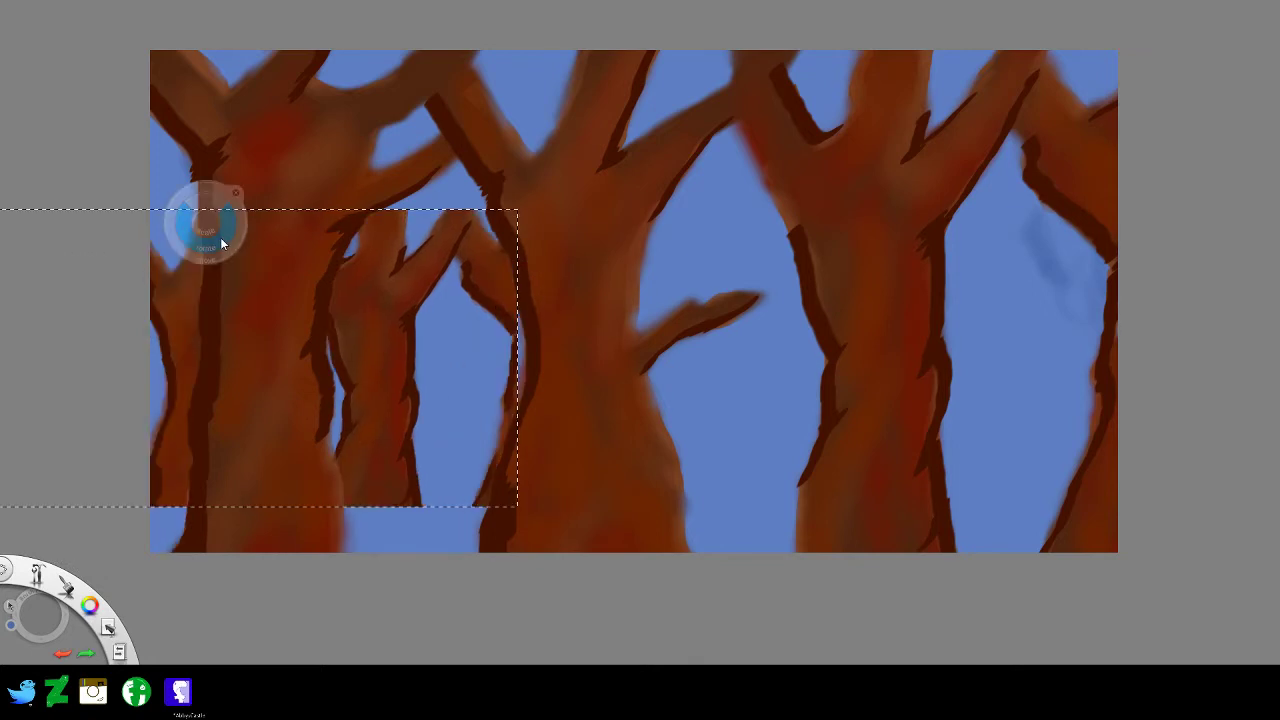
key(ctrl+z)
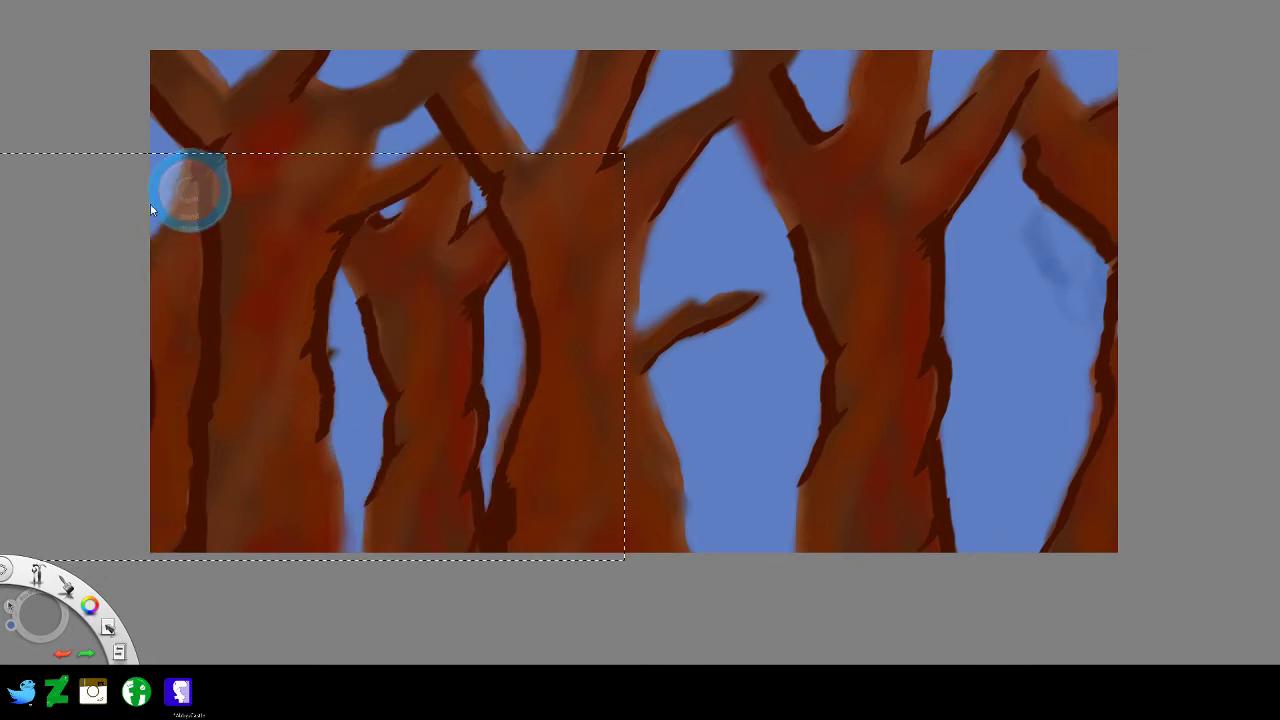
- Resize and reposition the background tree copy so smaller trunks fill the gaps beside the first tree, and drop the selection
drag(189, 204, 2, 196)
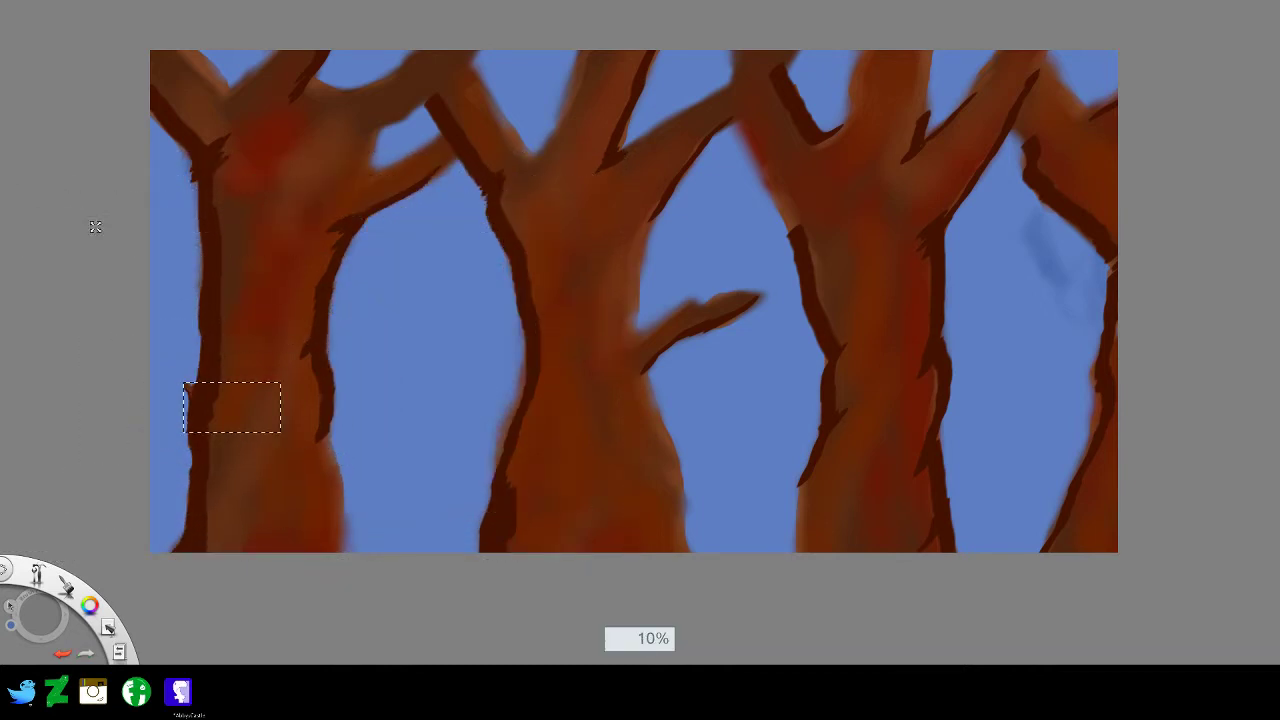
drag(95, 227, 222, 276)
key(Return)
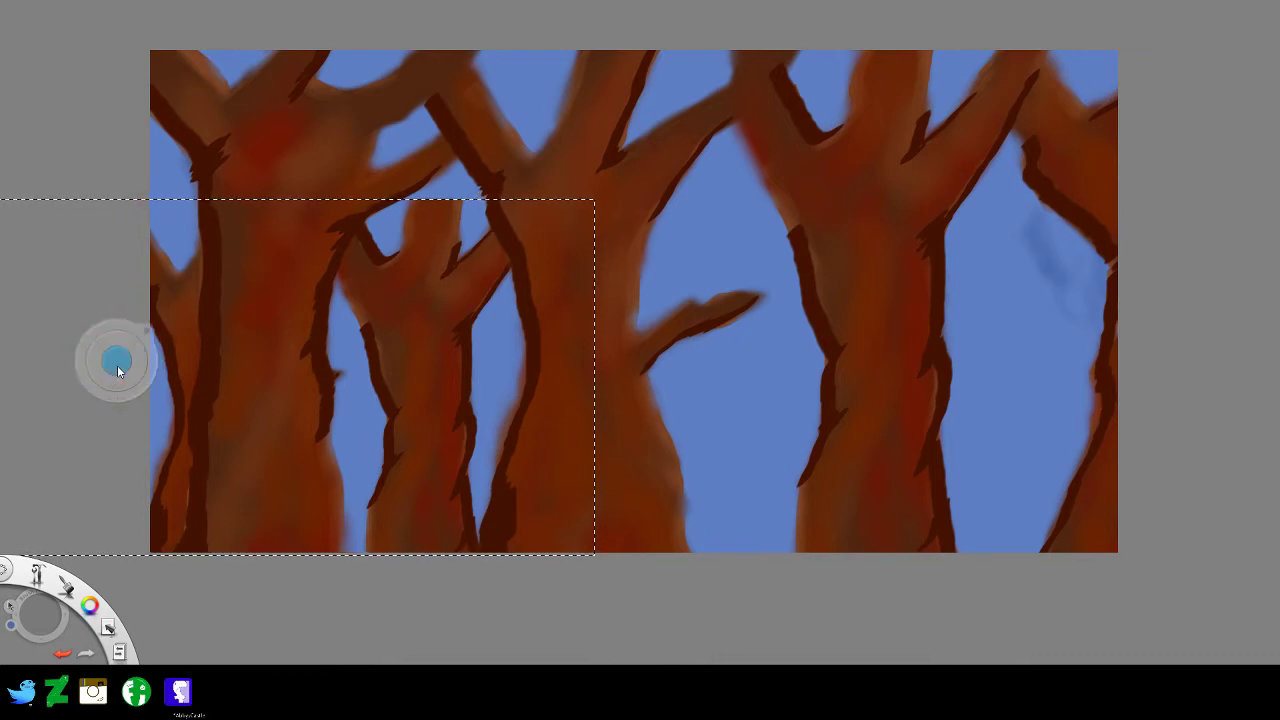
drag(121, 366, 155, 368)
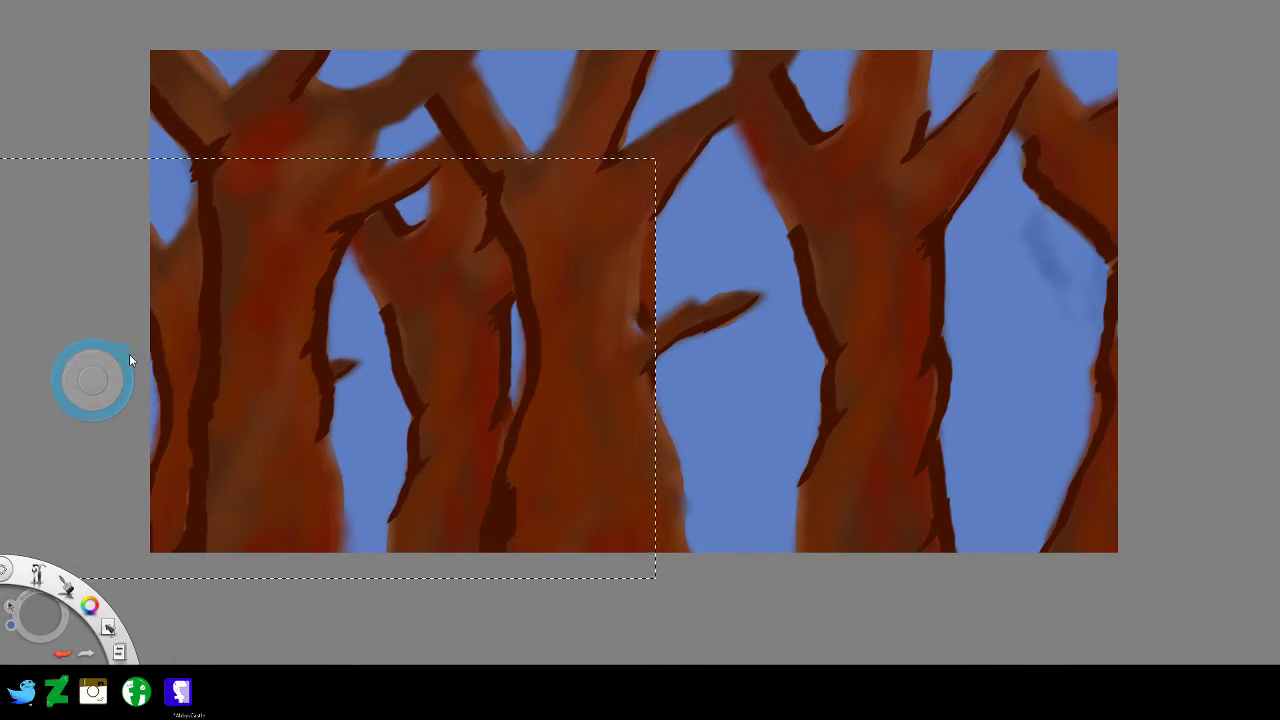
click(197, 326)
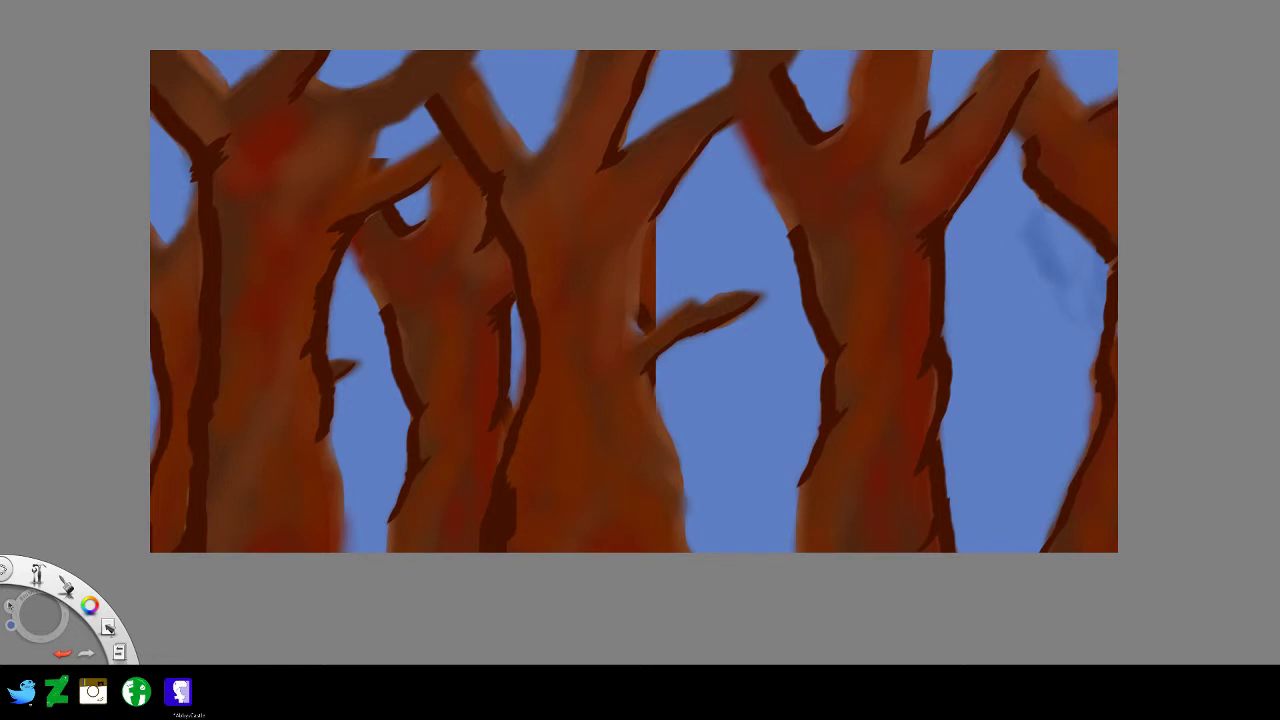
key(ctrl+z)
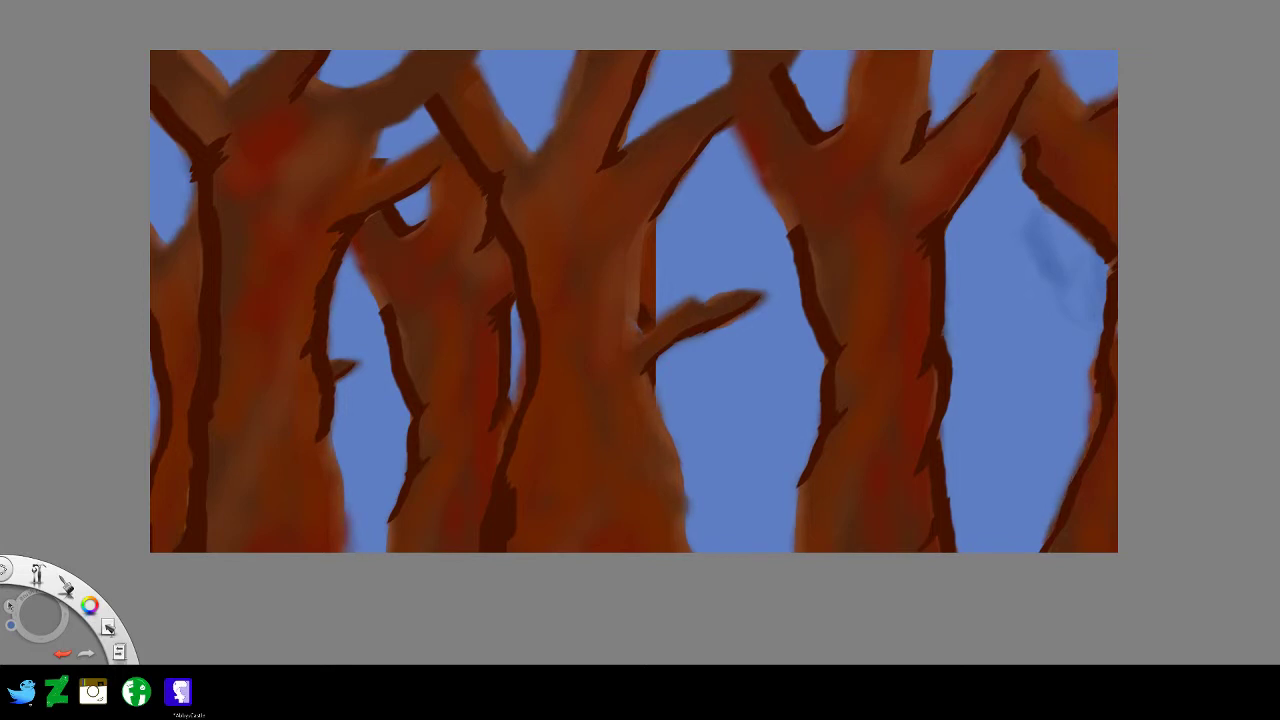
- Try placing another reduced copy of the trees over the lower right half of the canvas
drag(292, 279, 1187, 629)
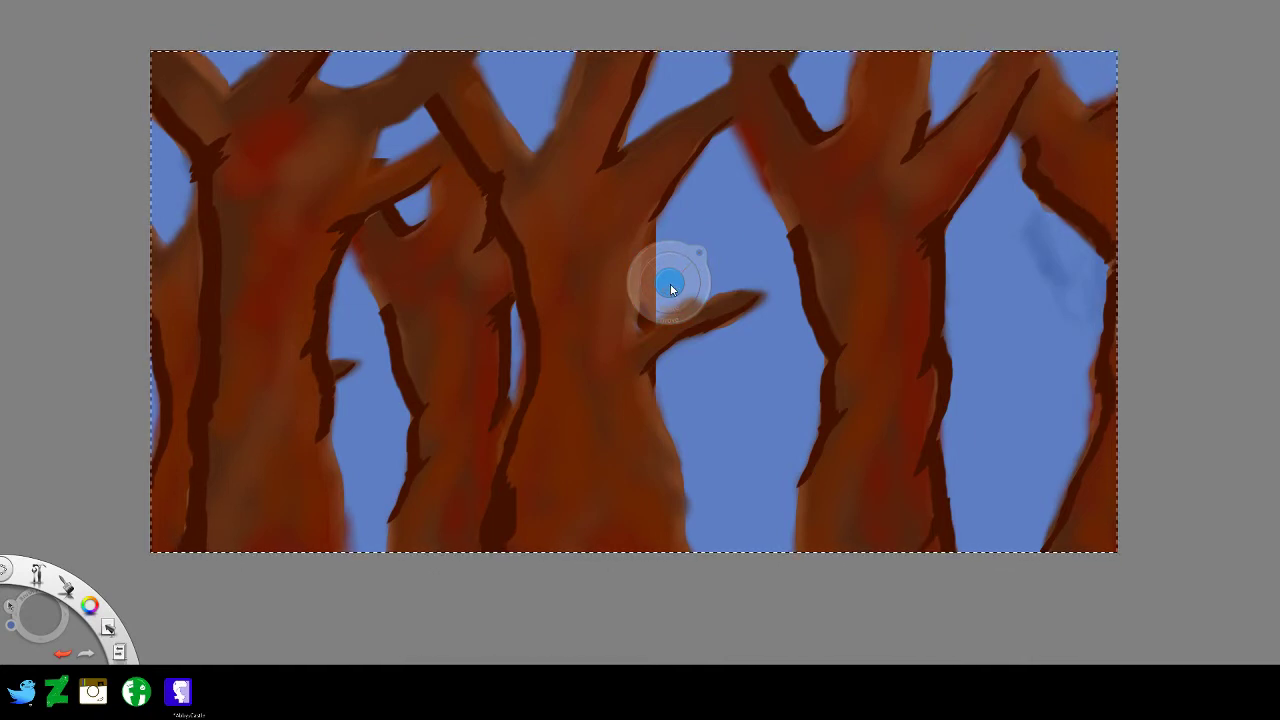
drag(665, 282, 893, 353)
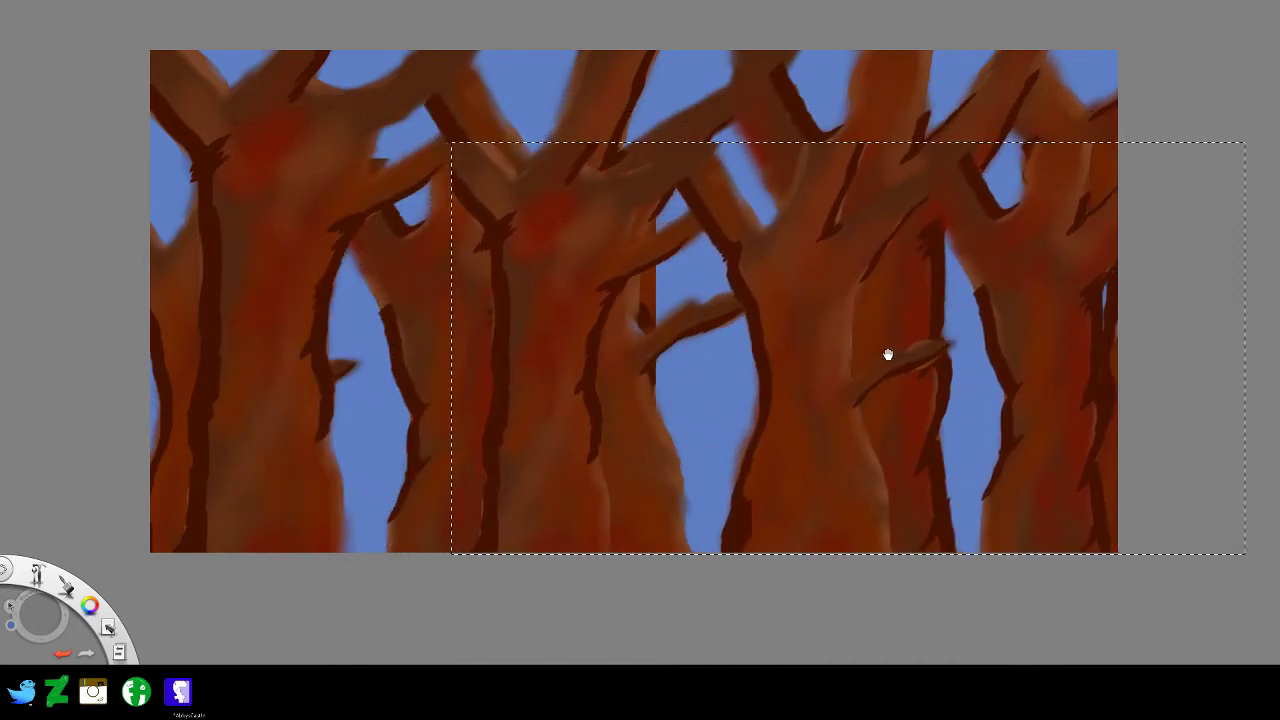
click(538, 217)
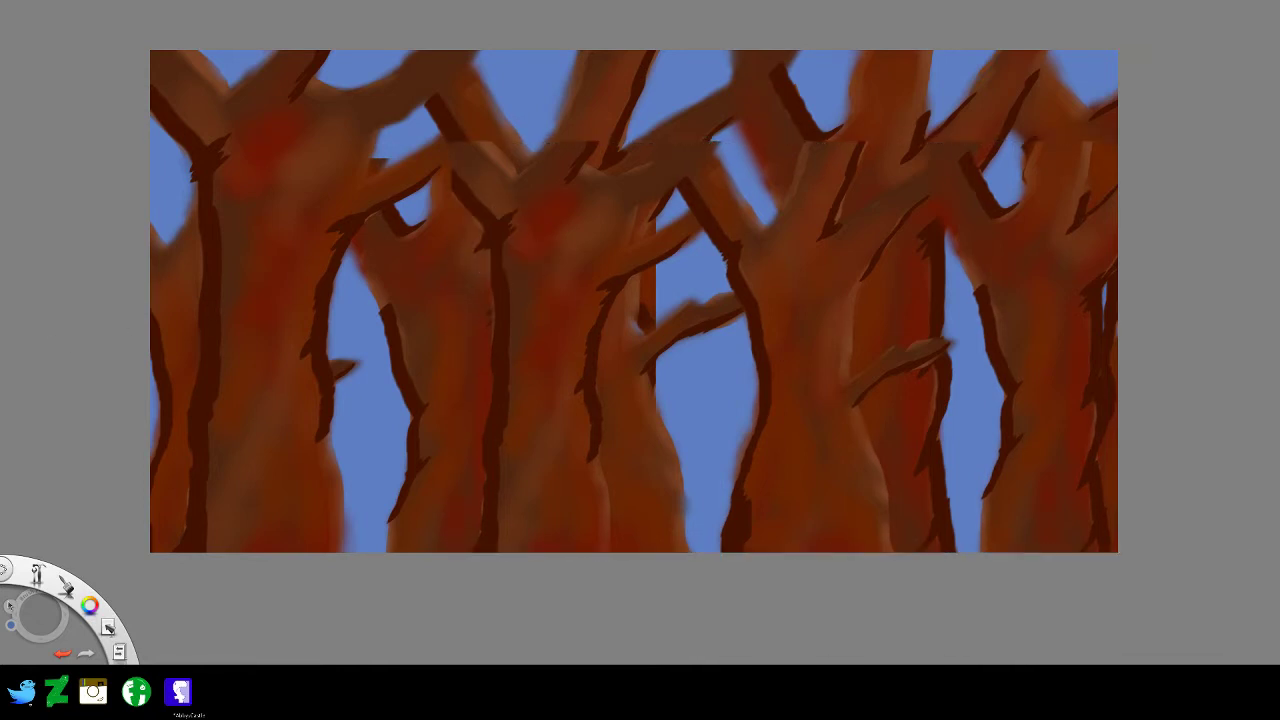
- Undo the reduced tree copy on the right half of the canvas and clear the selection
key(ctrl+z)
key(ctrl+z)
key(ctrl+z)
key(ctrl+z)
key(ctrl+z)
key(ctrl+z)
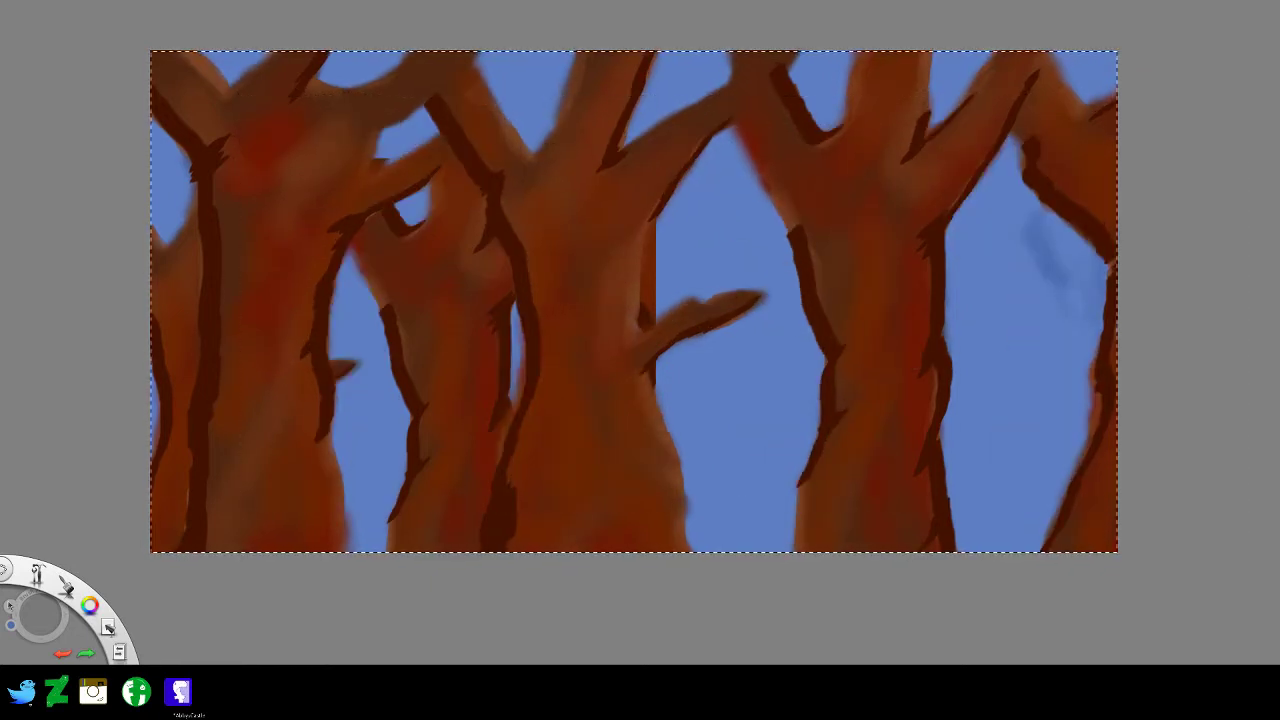
key(ctrl+d)
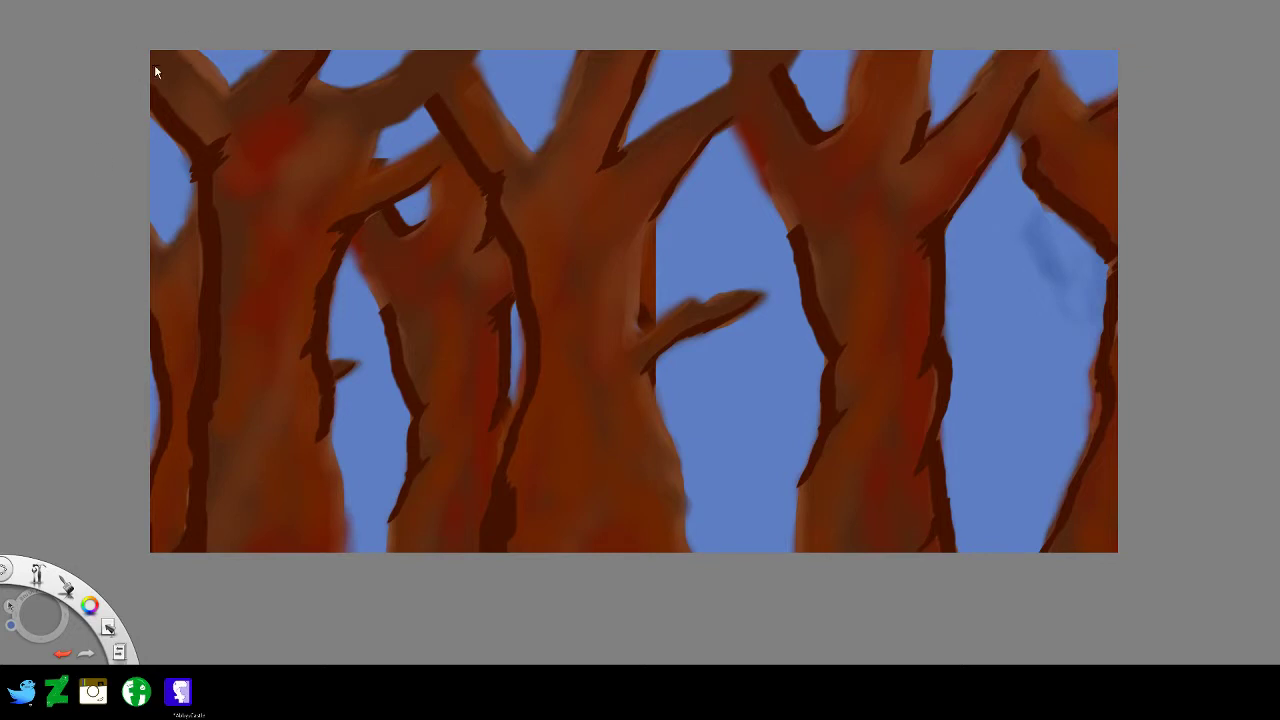
- Shrink a copy of the trees and place it behind the trunks on the right half of the canvas, then drop the selection
drag(252, 130, 1147, 562)
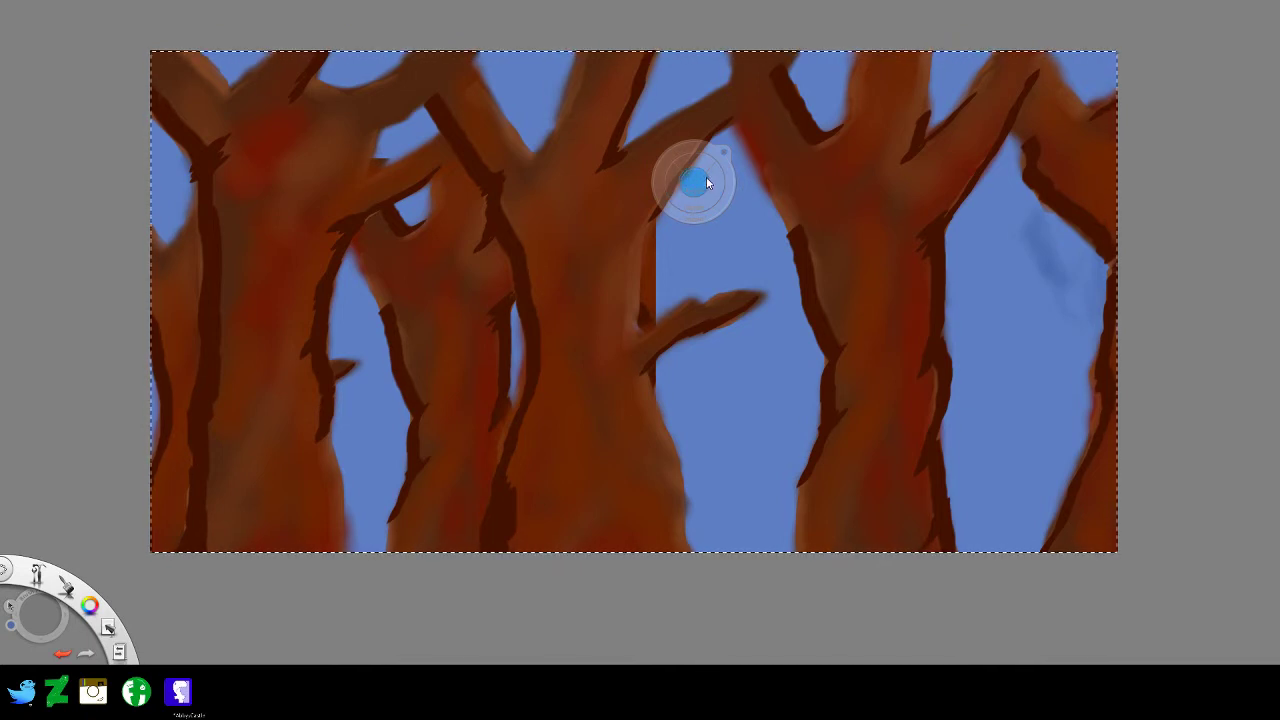
drag(697, 180, 671, 186)
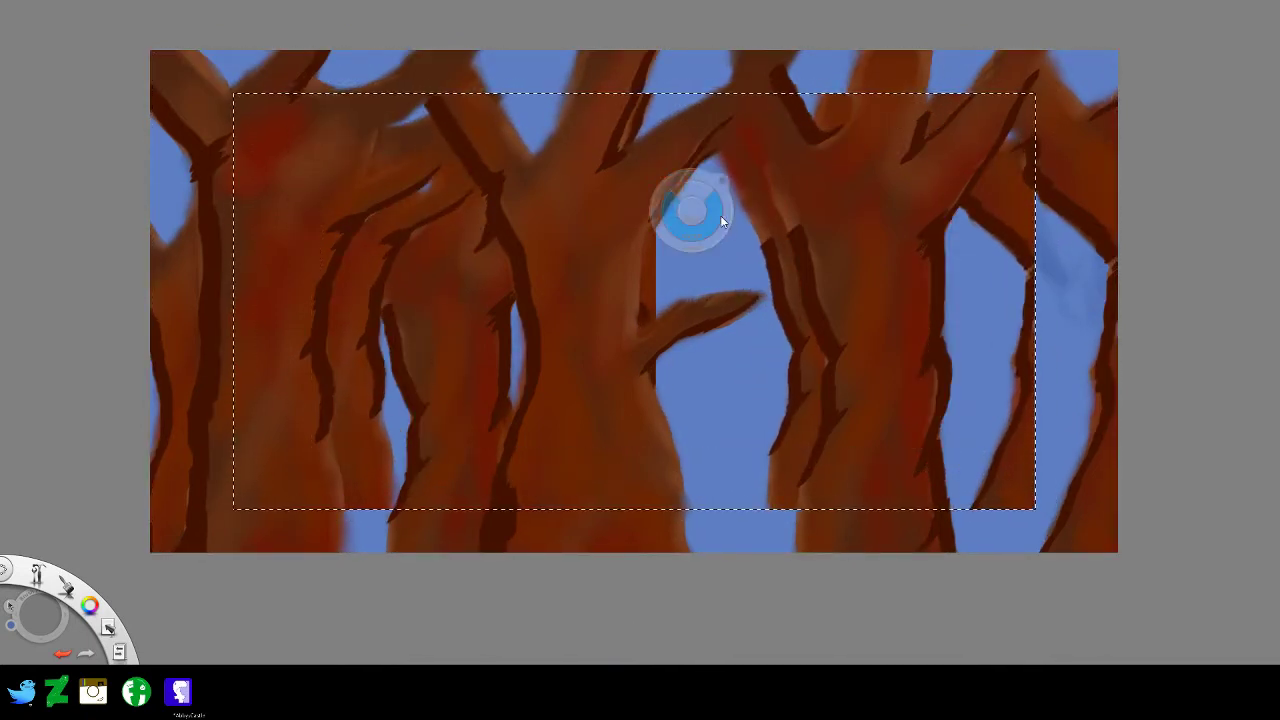
drag(737, 232, 1120, 288)
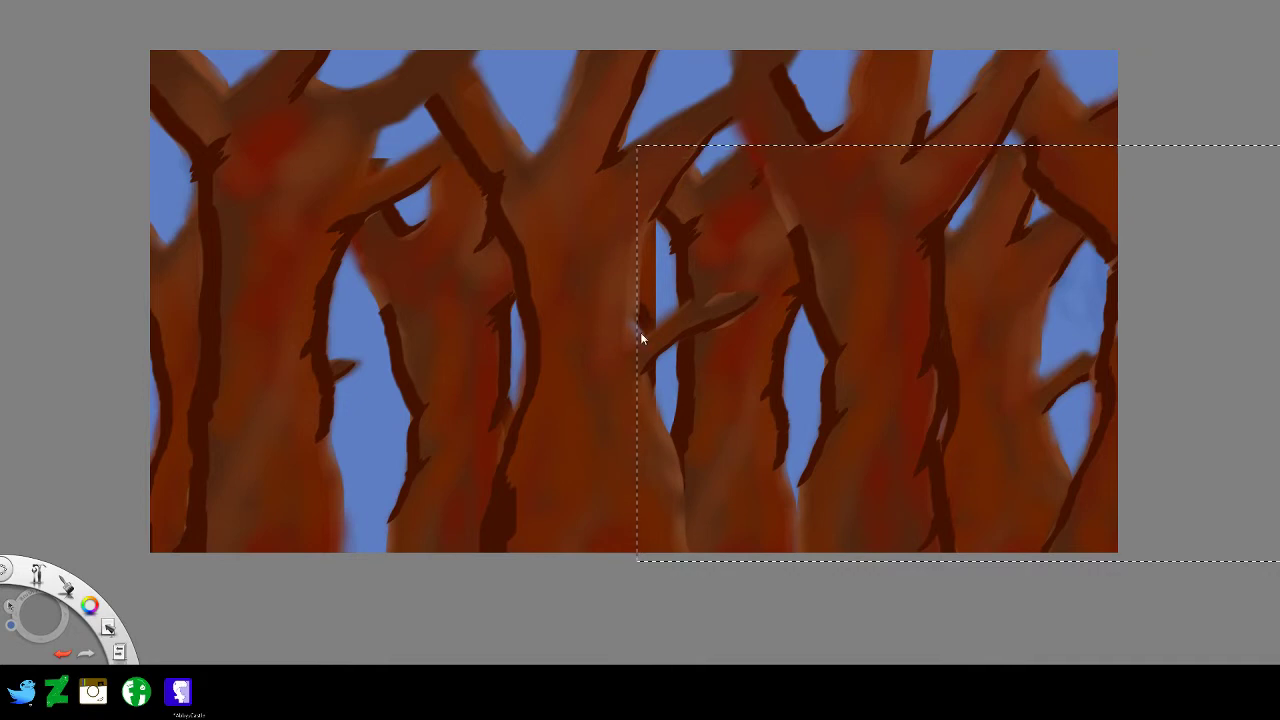
click(832, 275)
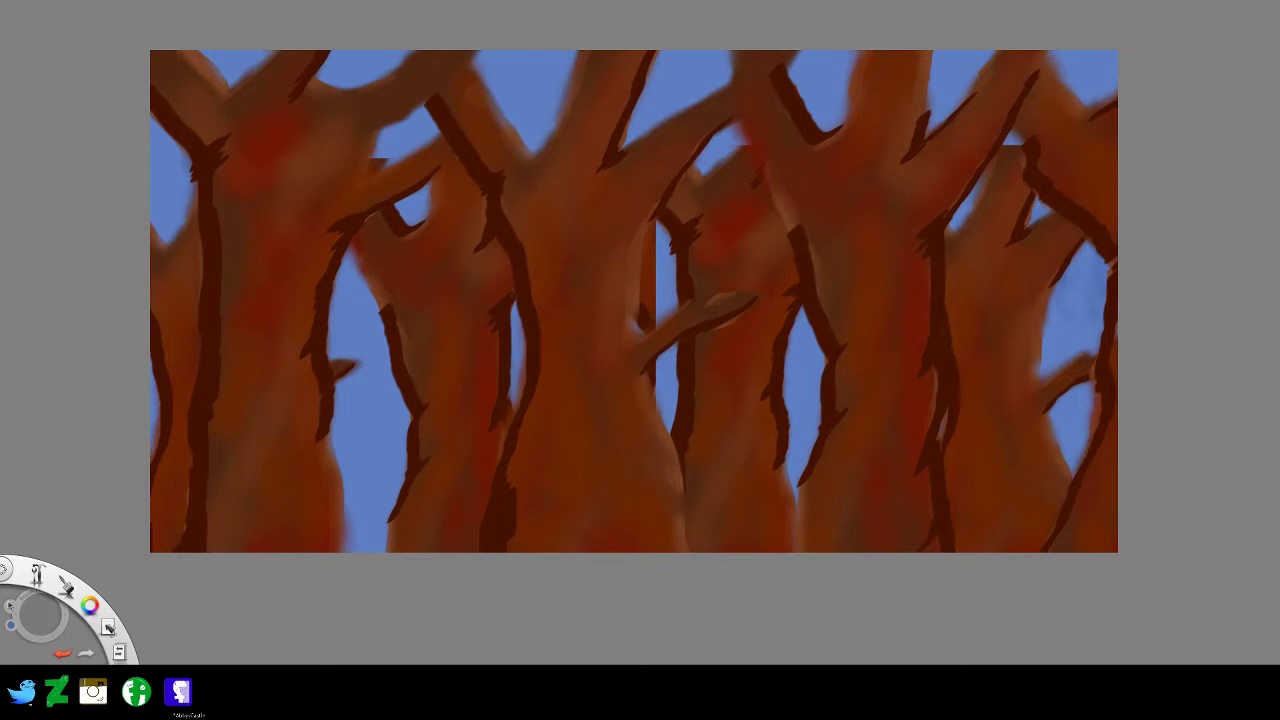
- Paint soft green foliage across the upper background, filling the gaps between the branches and covering the small trees' tops
key(b)
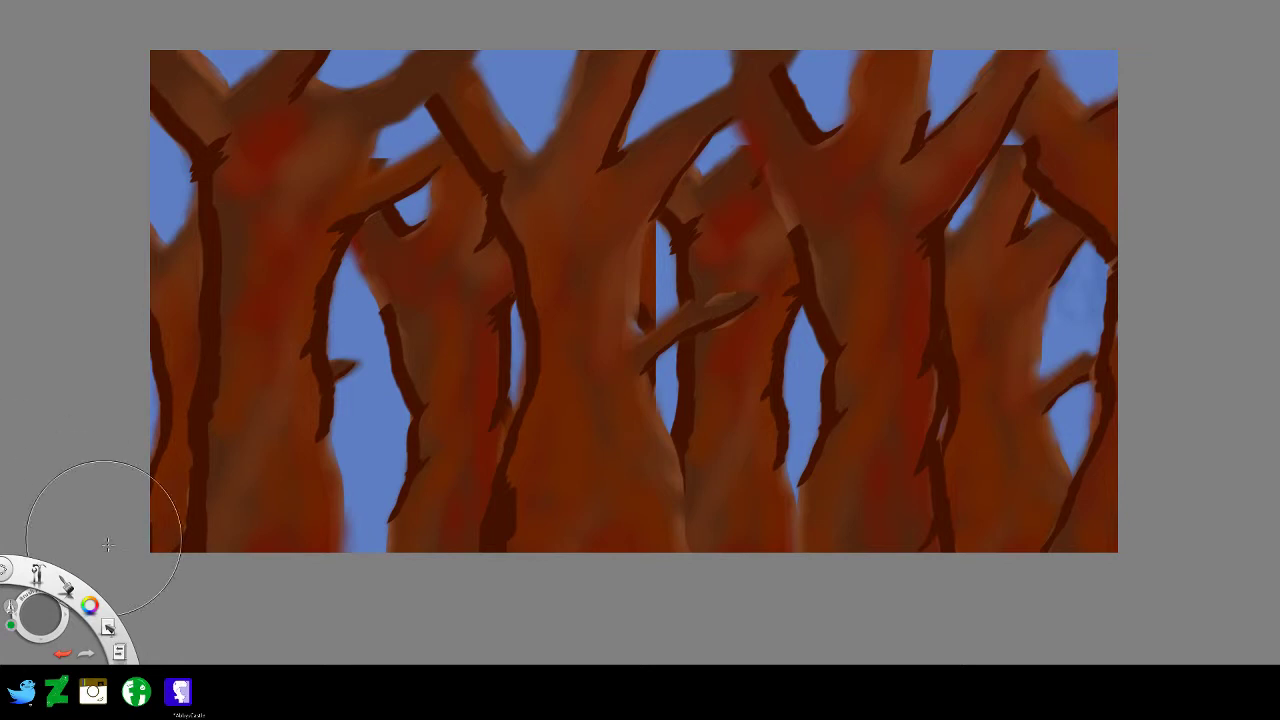
mouse_move(190, 10)
mouse_down()
mouse_move(224, 37)
mouse_move(357, 34)
mouse_up()
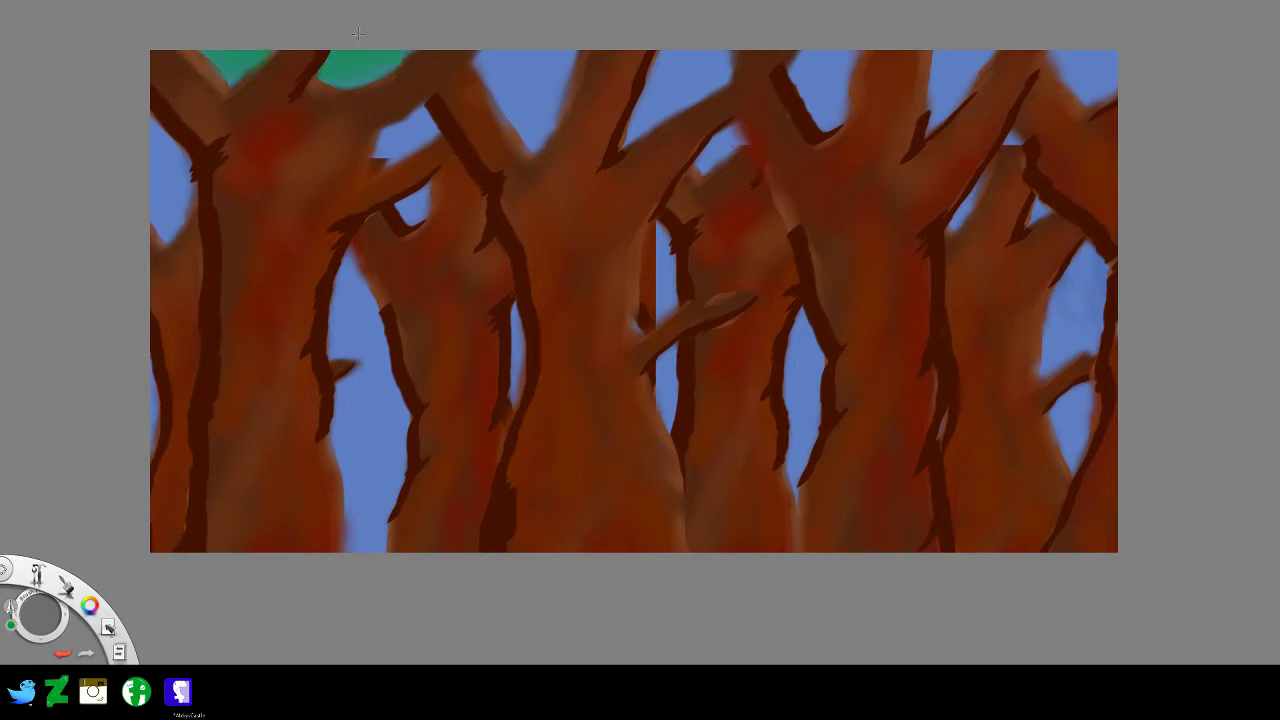
mouse_move(219, 33)
mouse_down()
mouse_move(519, 96)
mouse_move(656, 55)
mouse_move(598, 95)
mouse_move(1082, 27)
mouse_move(1206, 43)
mouse_move(1045, 115)
mouse_move(1021, 147)
mouse_move(810, 172)
mouse_move(842, 121)
mouse_move(506, 150)
mouse_move(541, 114)
mouse_up()
drag(425, 112, 374, 170)
mouse_move(178, 145)
mouse_down()
mouse_move(165, 215)
mouse_move(155, 122)
mouse_up()
mouse_move(385, 212)
mouse_down()
mouse_move(400, 225)
mouse_move(455, 195)
mouse_up()
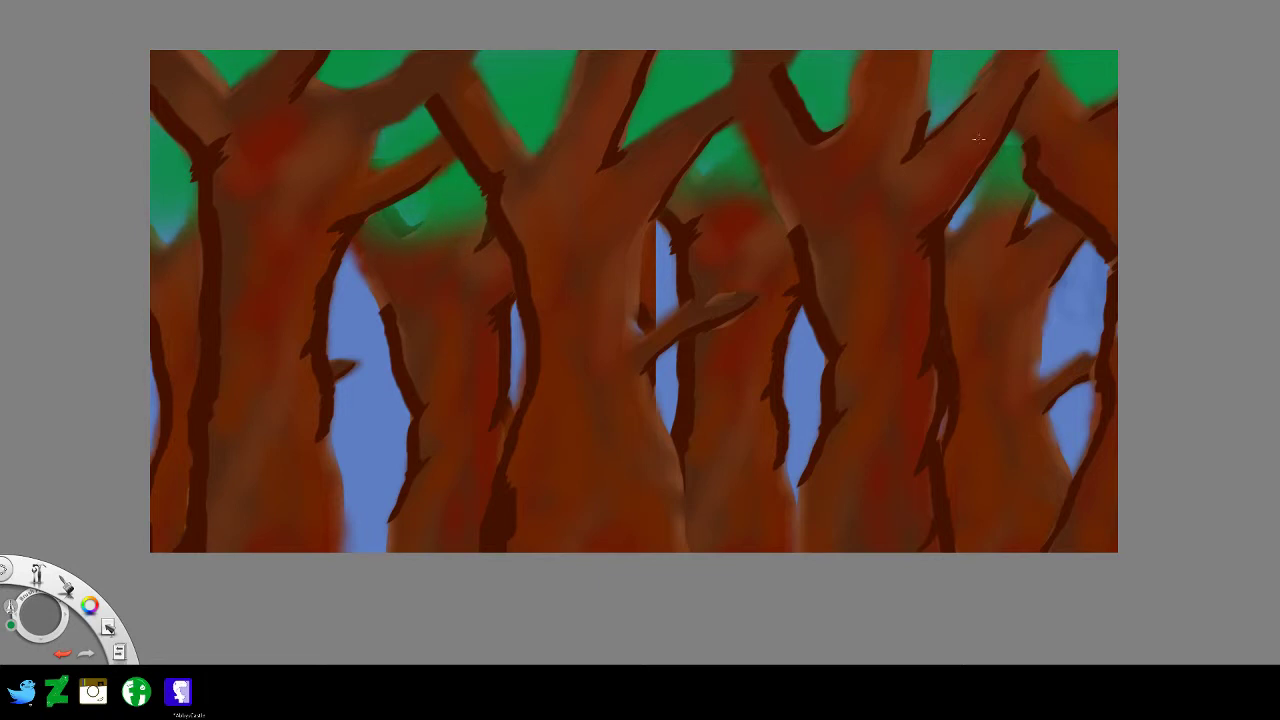
mouse_move(978, 138)
mouse_down()
mouse_move(1000, 215)
mouse_move(1045, 215)
mouse_up()
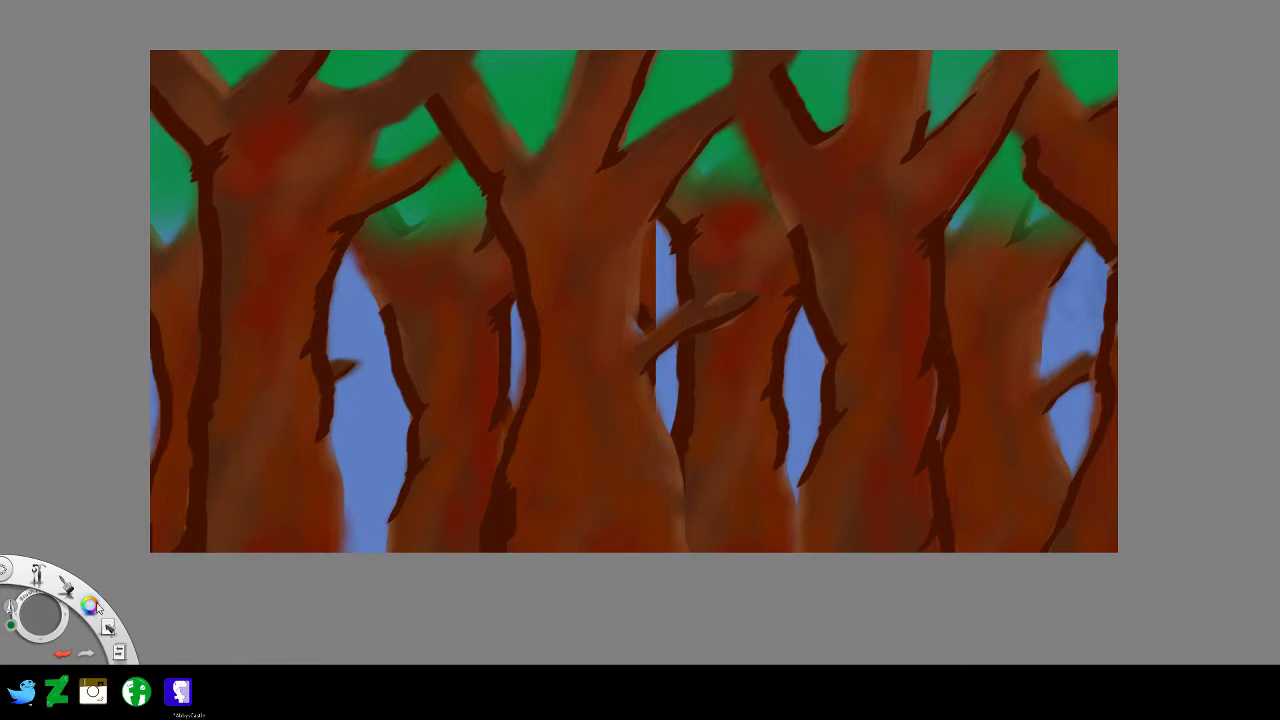
- Darken the green slightly and shade the lower part of the foliage between the trunks
drag(48, 612, 24, 614)
drag(154, 208, 181, 231)
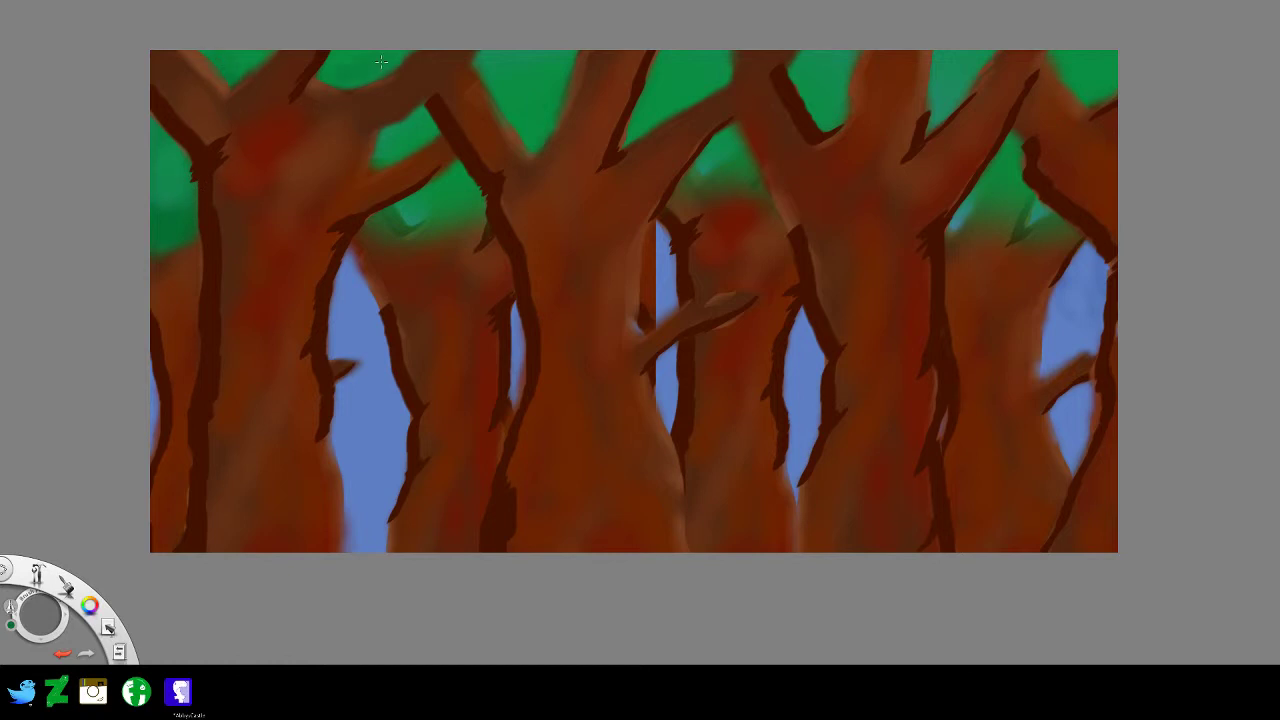
drag(408, 205, 417, 208)
drag(644, 134, 630, 142)
mouse_move(700, 163)
mouse_down()
mouse_move(732, 155)
mouse_move(740, 134)
mouse_up()
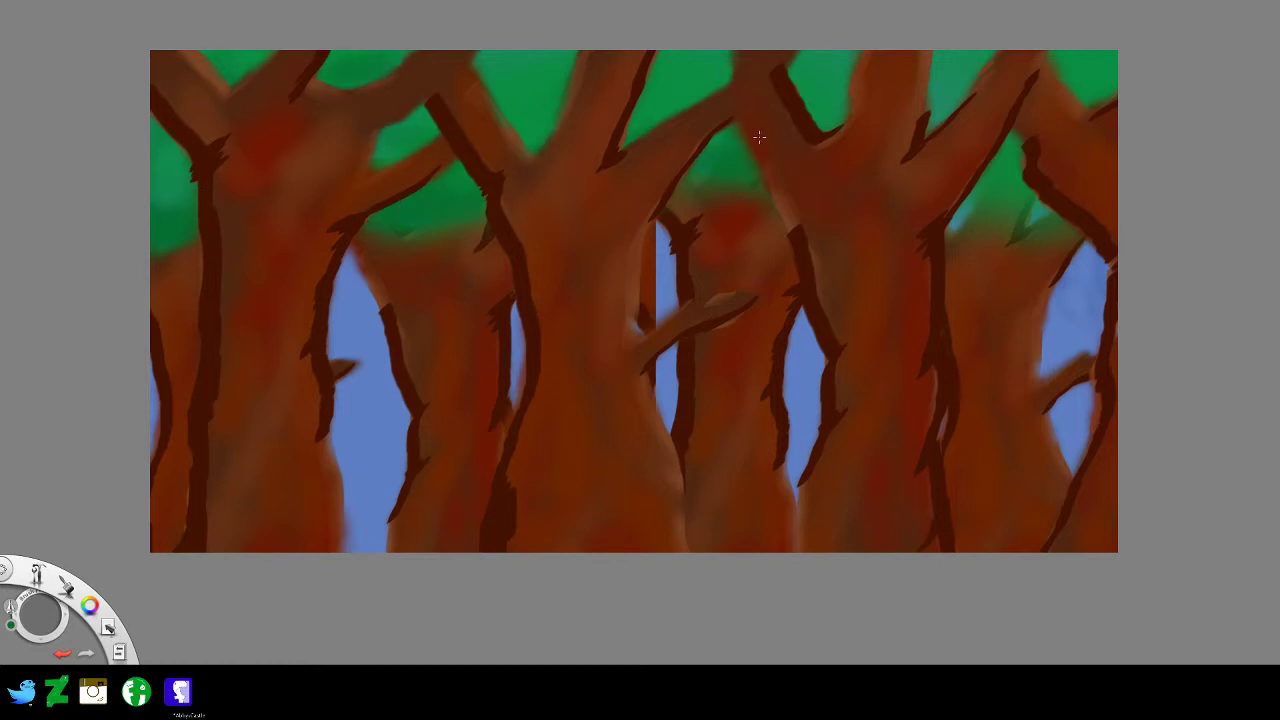
mouse_move(976, 165)
mouse_down()
mouse_move(978, 201)
mouse_move(964, 220)
mouse_move(1004, 216)
mouse_up()
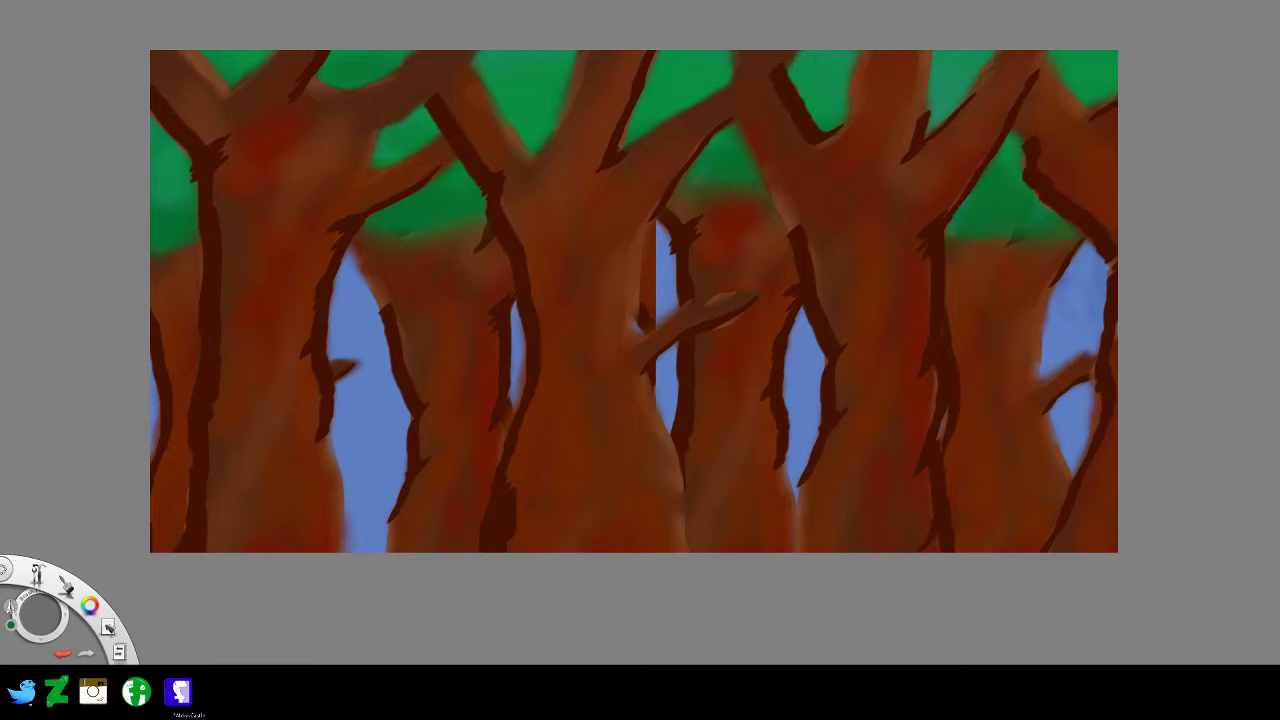
- Deepen the lower foliage behind the trunks with a still darker green, and undo the last stroke
drag(117, 132, 172, 180)
drag(83, 166, 182, 205)
mouse_move(116, 217)
mouse_down()
mouse_move(160, 250)
mouse_move(190, 236)
mouse_move(130, 170)
mouse_up()
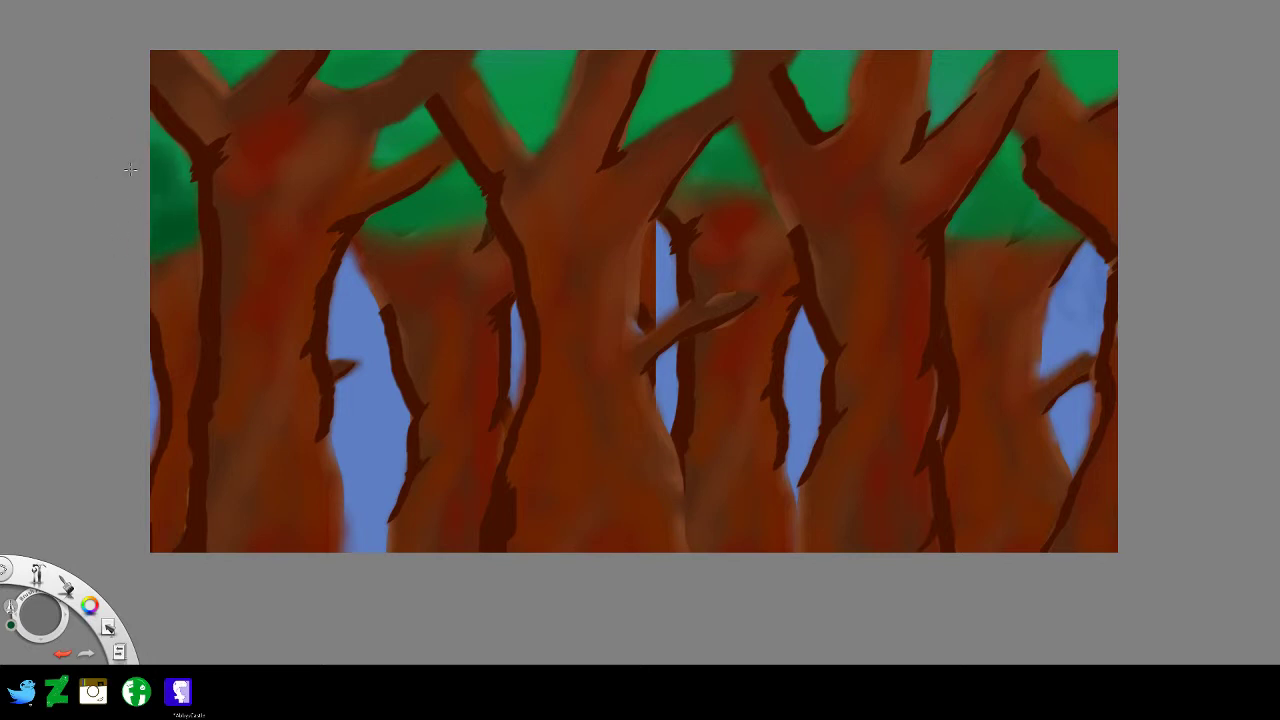
mouse_move(304, 202)
mouse_down()
mouse_move(428, 206)
mouse_move(465, 226)
mouse_up()
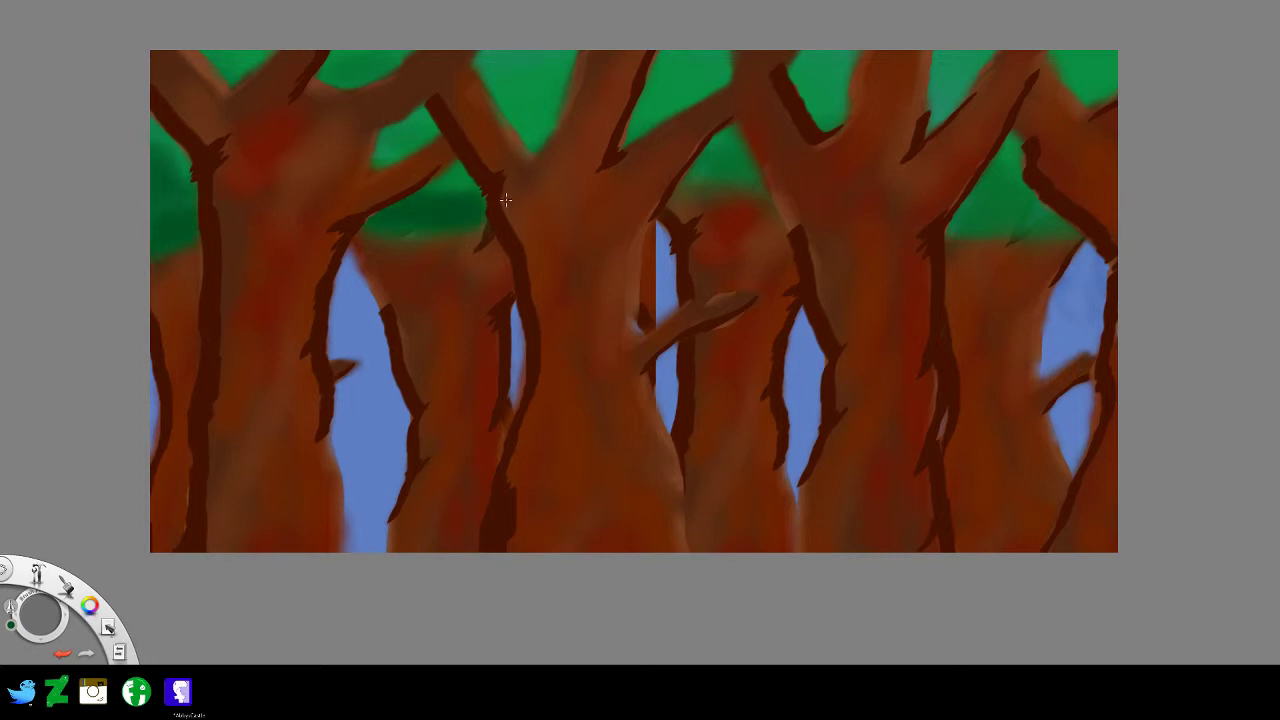
mouse_move(468, 172)
mouse_down()
mouse_move(438, 182)
mouse_move(429, 158)
mouse_up()
mouse_move(702, 145)
mouse_down()
mouse_move(745, 173)
mouse_move(720, 177)
mouse_move(725, 195)
mouse_move(760, 188)
mouse_up()
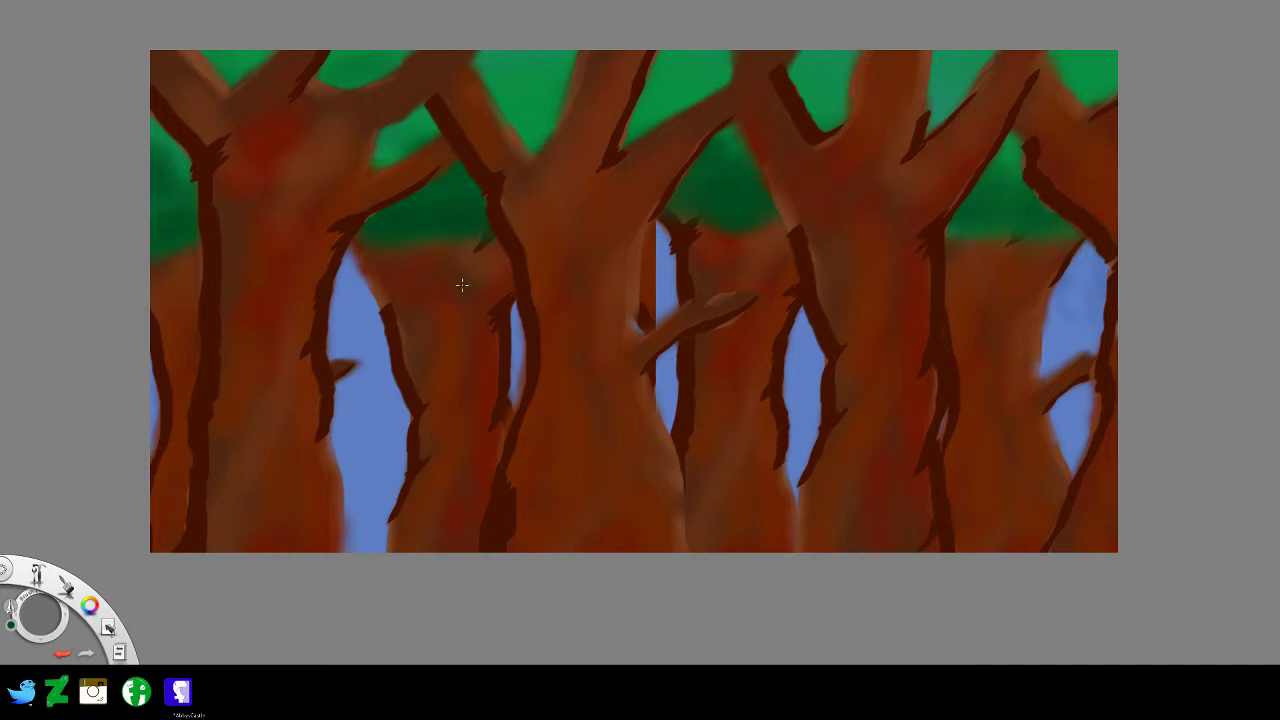
key(ctrl+z)
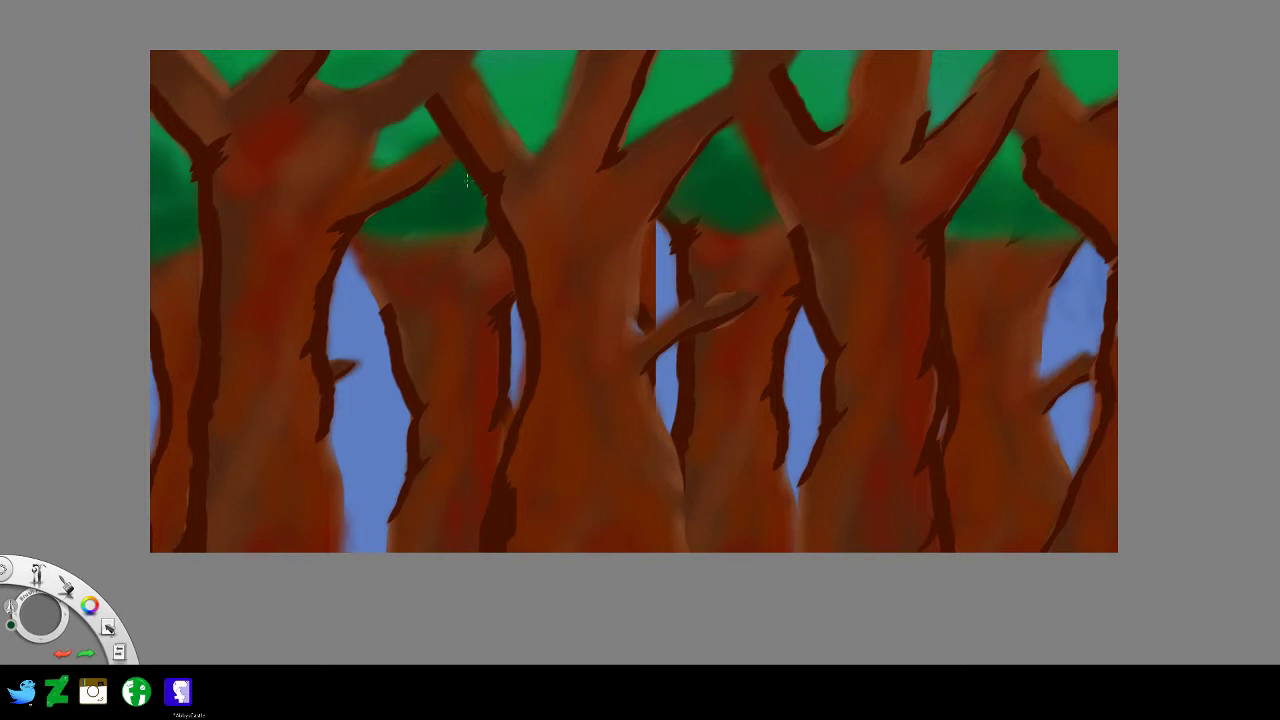
- Add dark green leaf clumps in the branch forks and along the lower foliage across the canvas
click(240, 259)
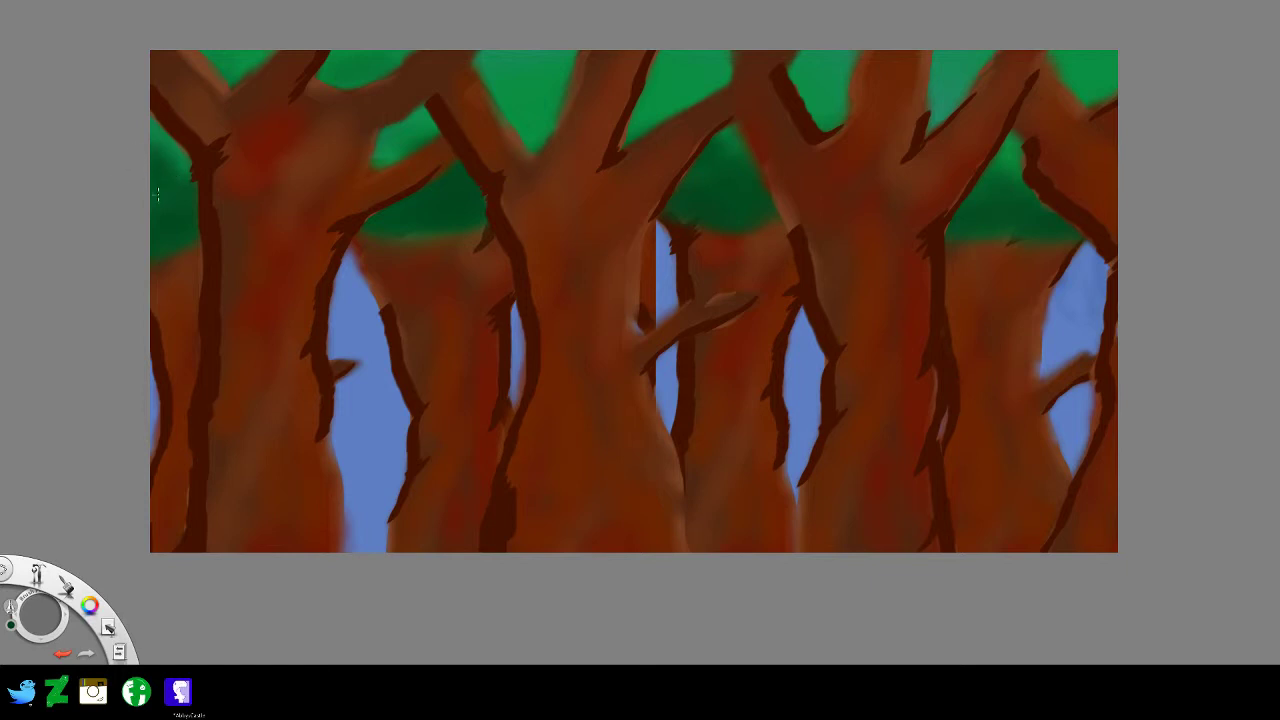
drag(400, 222, 442, 234)
mouse_move(387, 171)
mouse_down()
mouse_move(380, 150)
mouse_move(391, 164)
mouse_up()
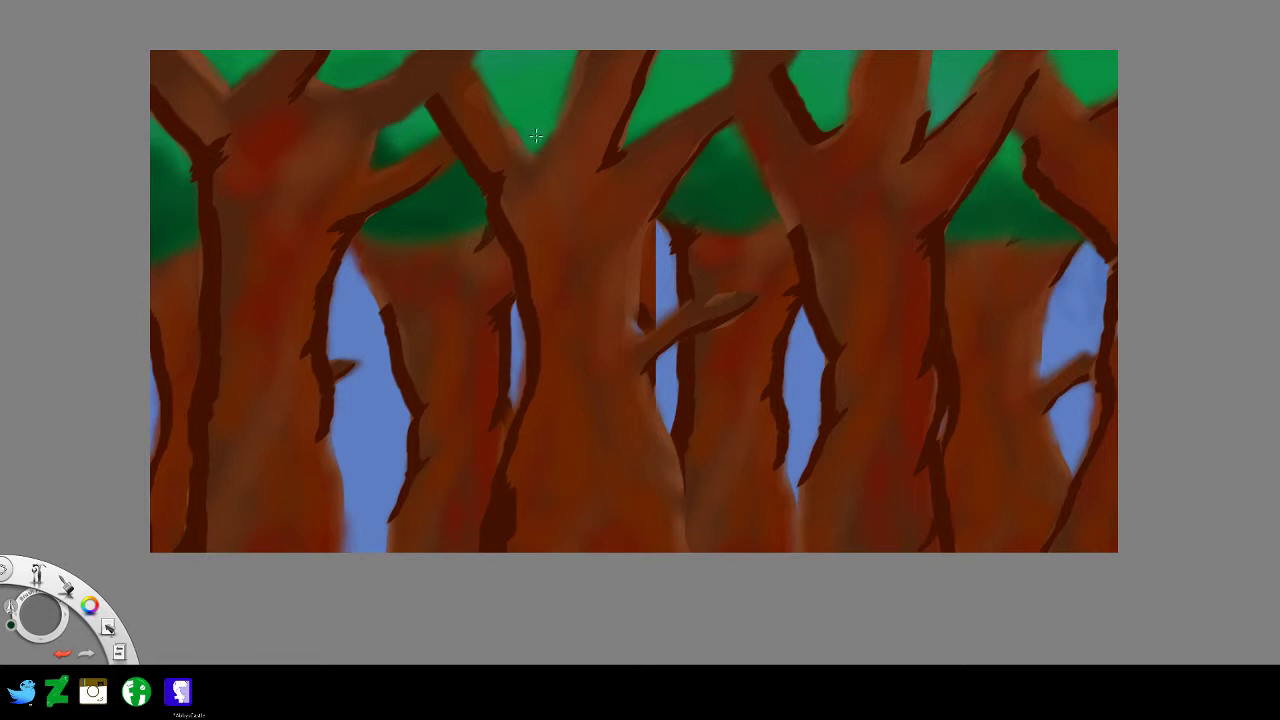
mouse_move(536, 136)
mouse_down()
mouse_move(510, 122)
mouse_move(535, 148)
mouse_up()
mouse_move(639, 132)
mouse_down()
mouse_move(660, 123)
mouse_move(640, 127)
mouse_up()
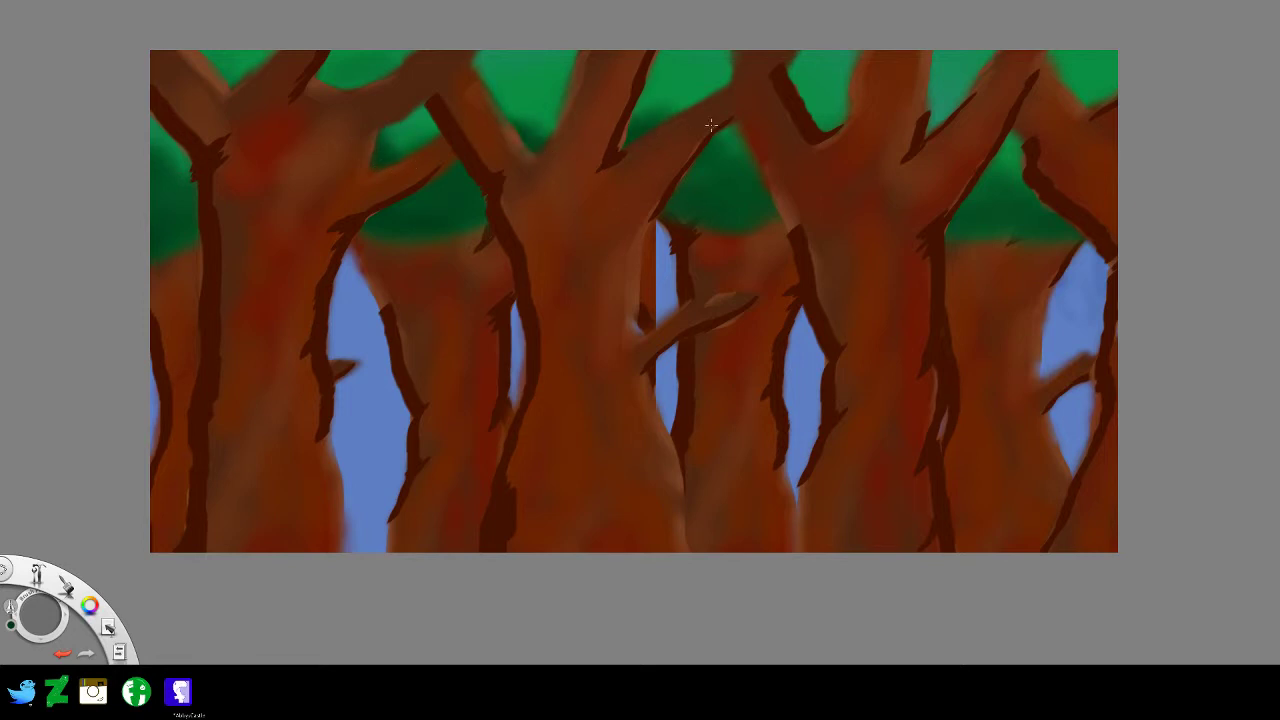
drag(722, 135, 734, 148)
drag(834, 122, 816, 114)
drag(988, 160, 1012, 172)
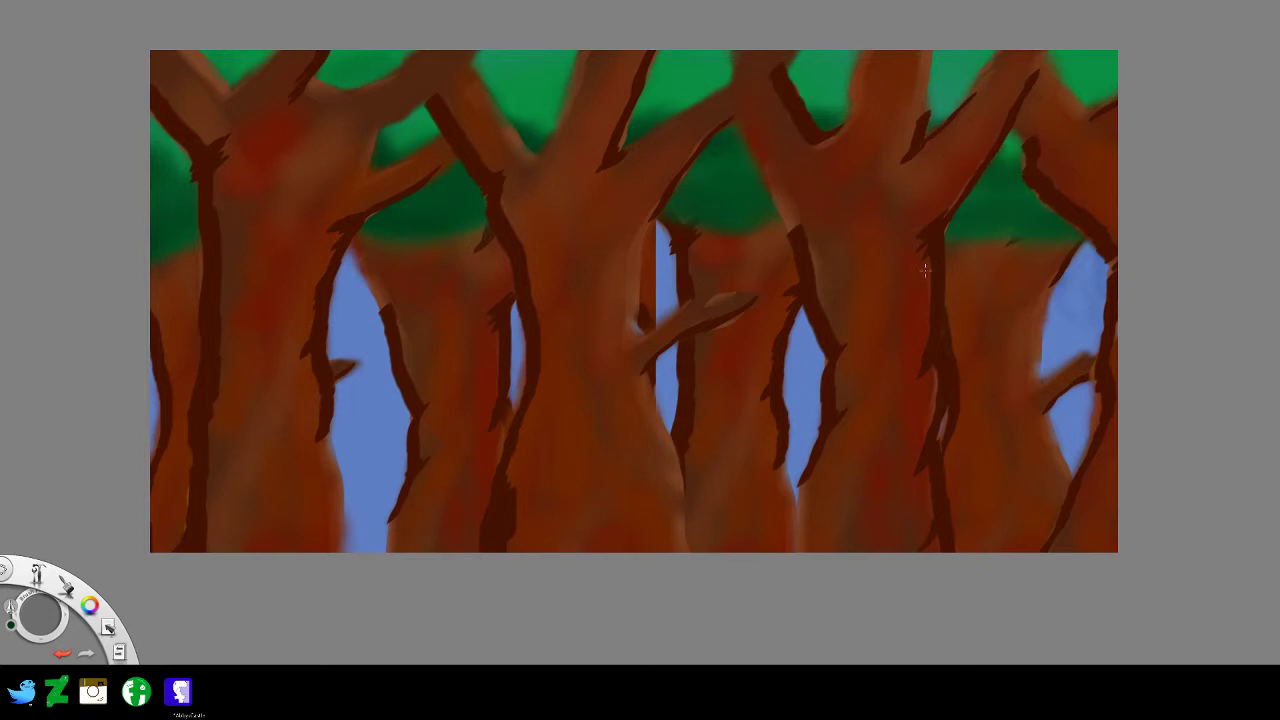
drag(944, 222, 970, 238)
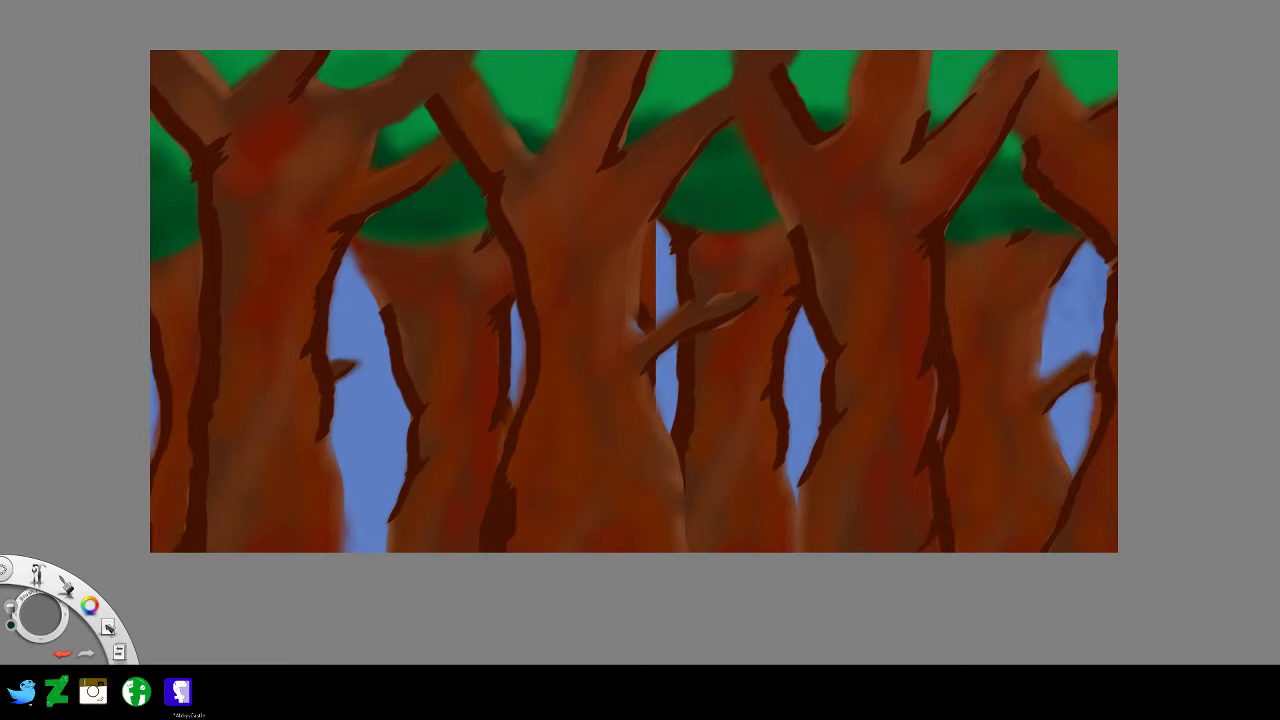
- Paint a dark green canopy band over the branches along the top edge of the canvas
mouse_move(31, 619)
mouse_down()
mouse_move(41, 599)
mouse_move(21, 623)
mouse_up()
mouse_move(55, 609)
mouse_down()
mouse_move(97, 525)
mouse_move(22, 610)
mouse_up()
mouse_move(165, 57)
mouse_down()
mouse_move(235, 47)
mouse_move(156, 53)
mouse_move(413, 51)
mouse_move(604, 26)
mouse_move(356, 44)
mouse_move(581, 56)
mouse_move(684, 35)
mouse_move(404, 53)
mouse_move(585, 60)
mouse_move(784, 24)
mouse_move(743, 50)
mouse_move(905, 34)
mouse_move(815, 64)
mouse_move(1094, 54)
mouse_move(650, 55)
mouse_up()
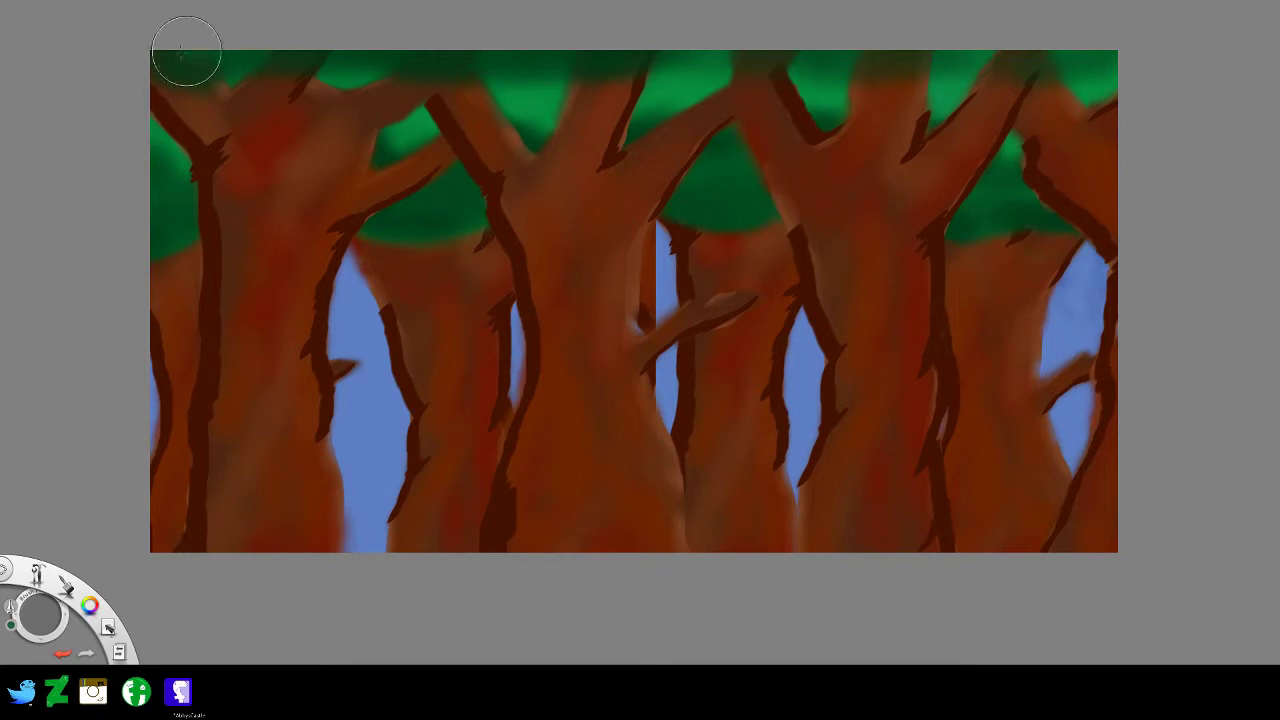
- Brush lighter muted green patches into the canopy band along the top edge of the canvas
drag(186, 50, 237, 71)
mouse_move(400, 60)
mouse_down()
mouse_move(469, 59)
mouse_move(348, 61)
mouse_up()
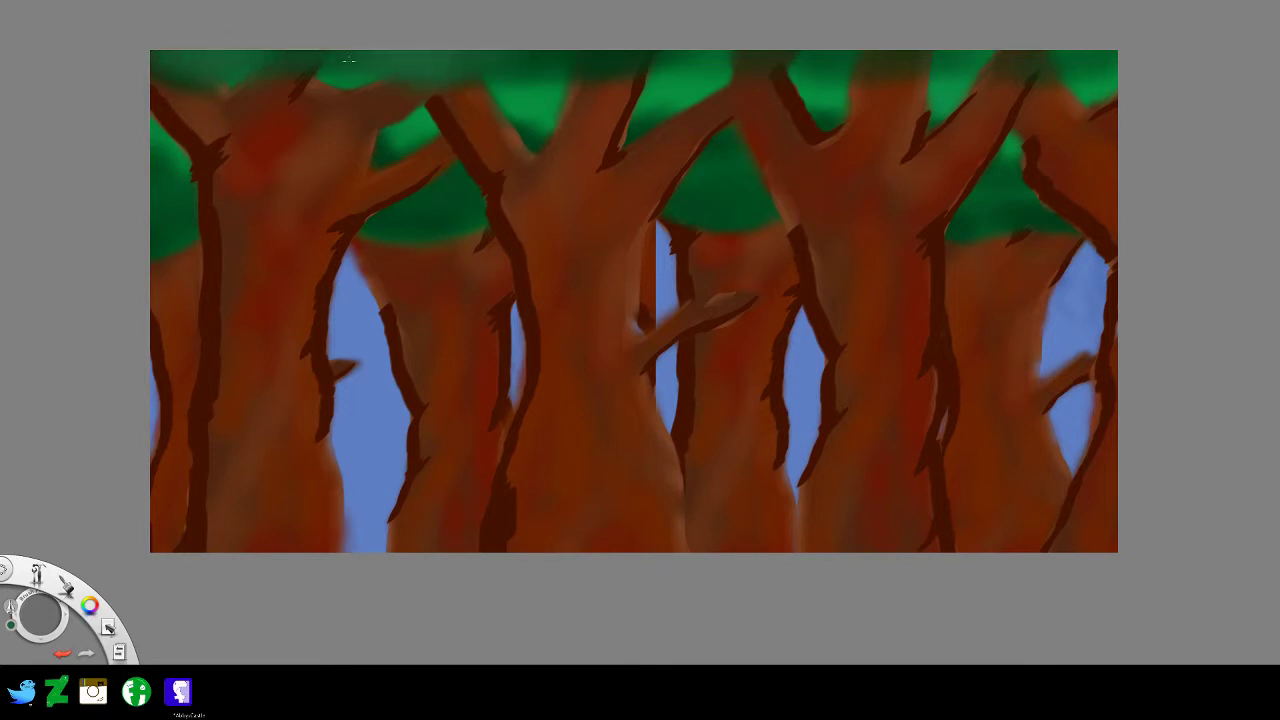
drag(630, 58, 656, 58)
drag(750, 60, 806, 57)
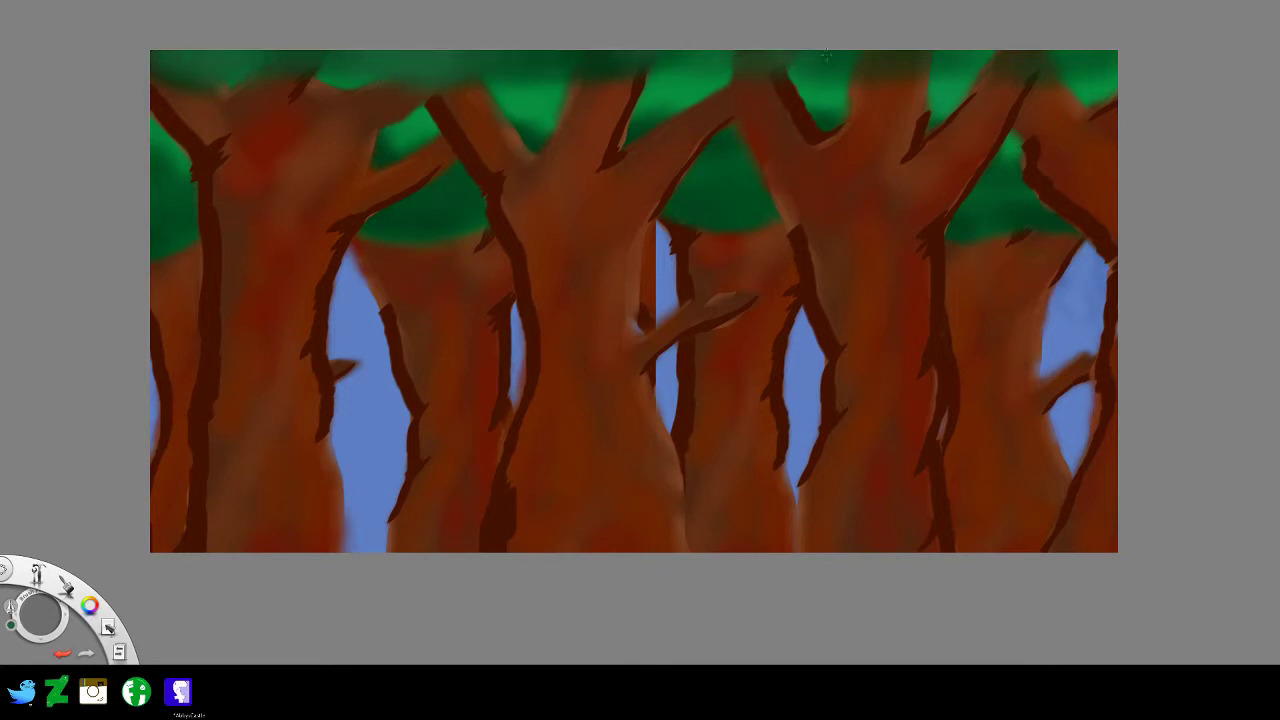
drag(998, 58, 1024, 54)
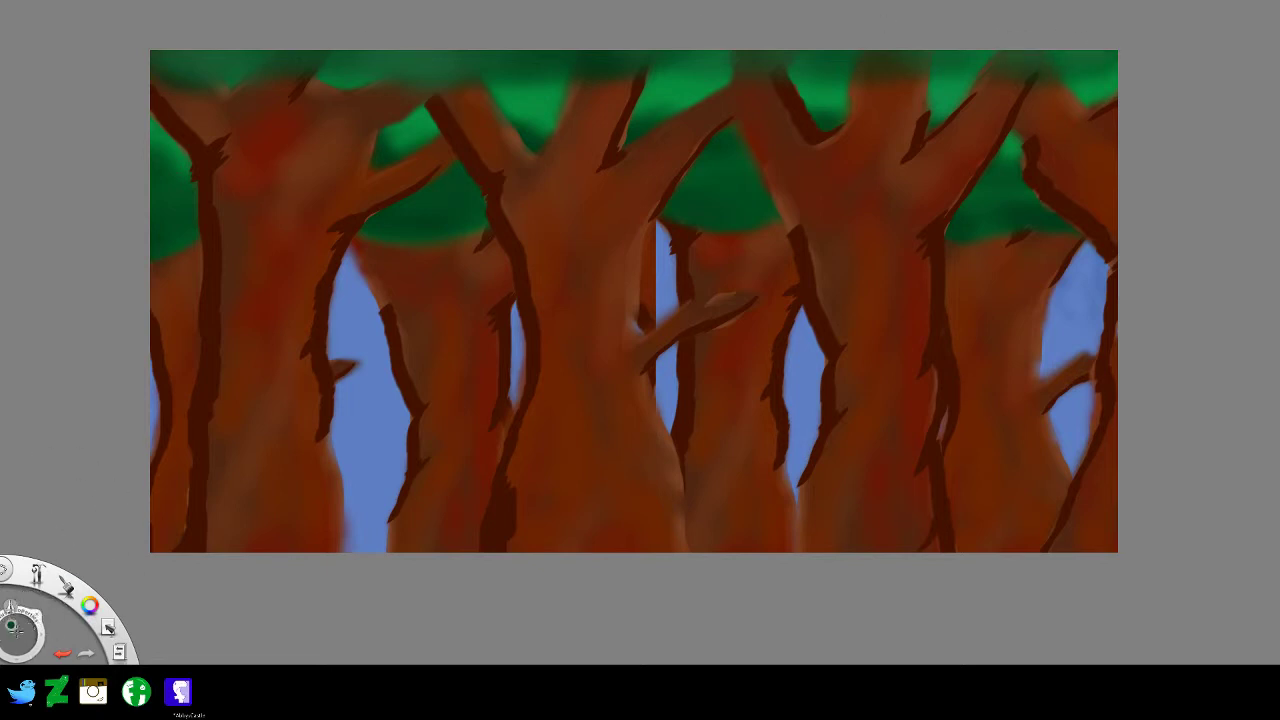
- Adjust the brush and extend the canopy's lower edge with rounded green leaf clumps
drag(57, 604, 58, 607)
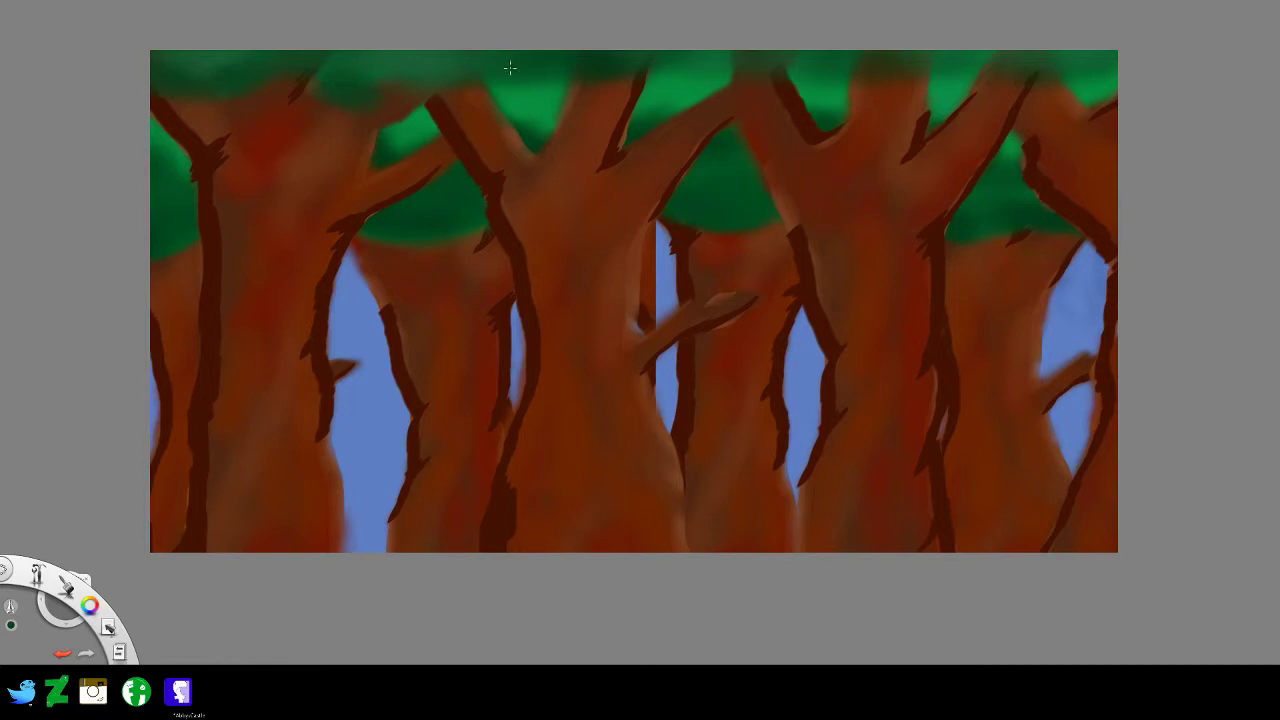
mouse_move(533, 88)
mouse_down()
mouse_move(600, 63)
mouse_move(683, 74)
mouse_up()
drag(786, 78, 838, 80)
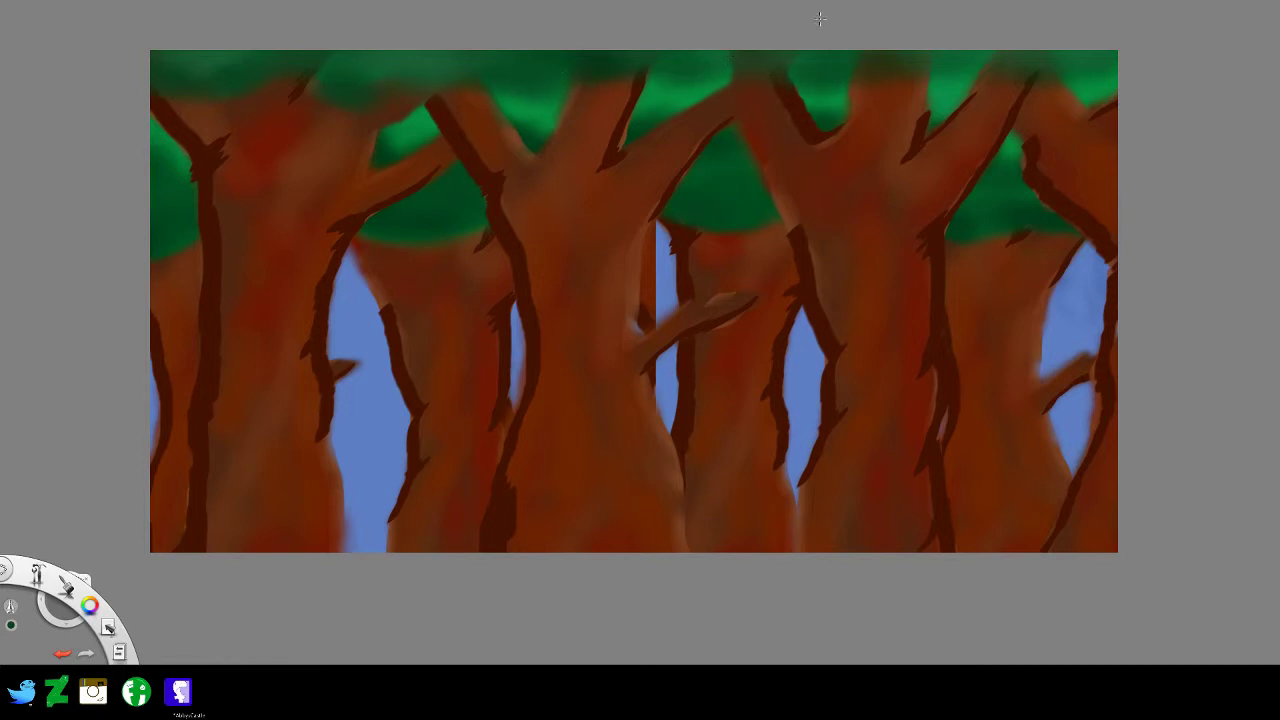
drag(940, 80, 960, 78)
drag(1086, 72, 1114, 78)
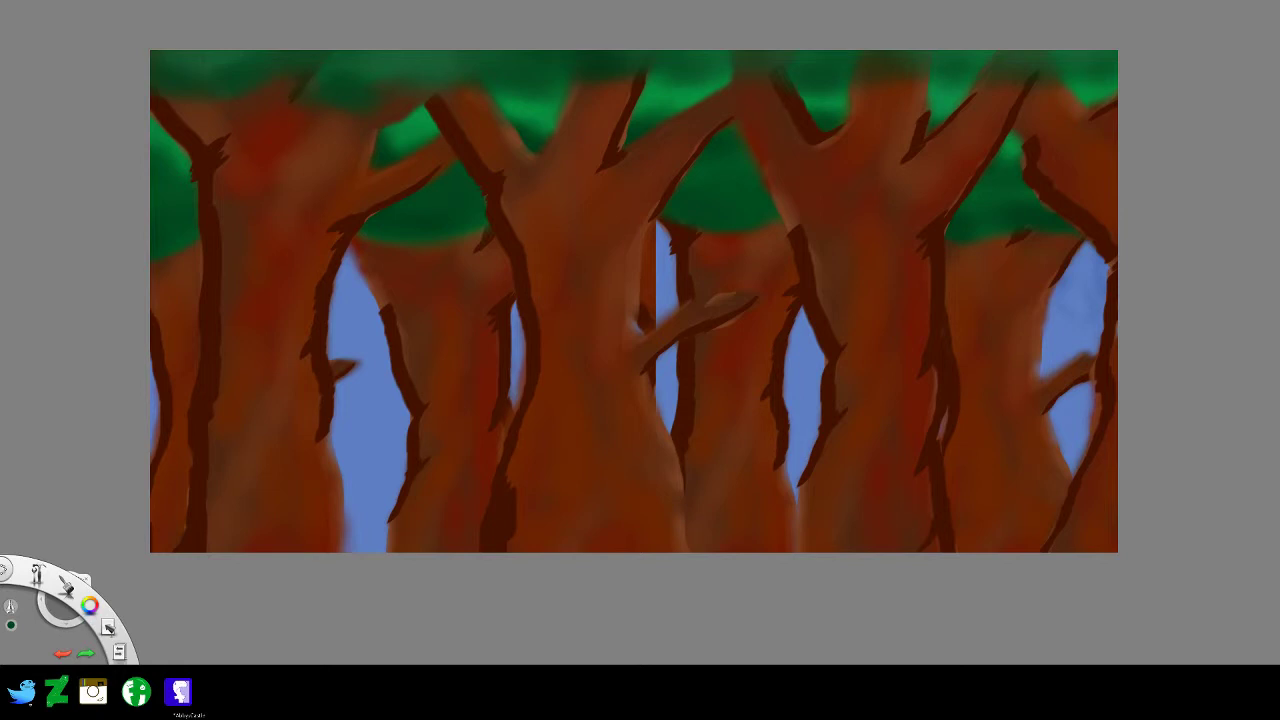
- Shade the underside of the top canopy with darker green patches
click(200, 77)
drag(530, 106, 480, 78)
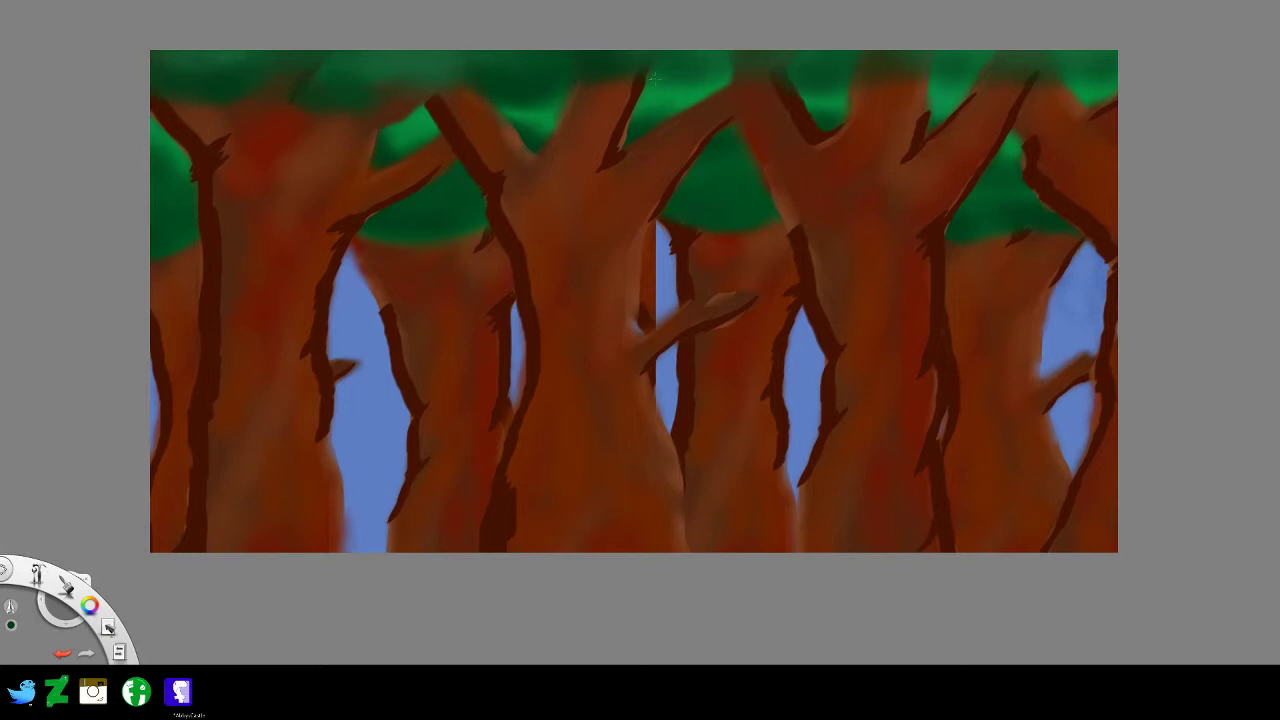
drag(679, 87, 720, 76)
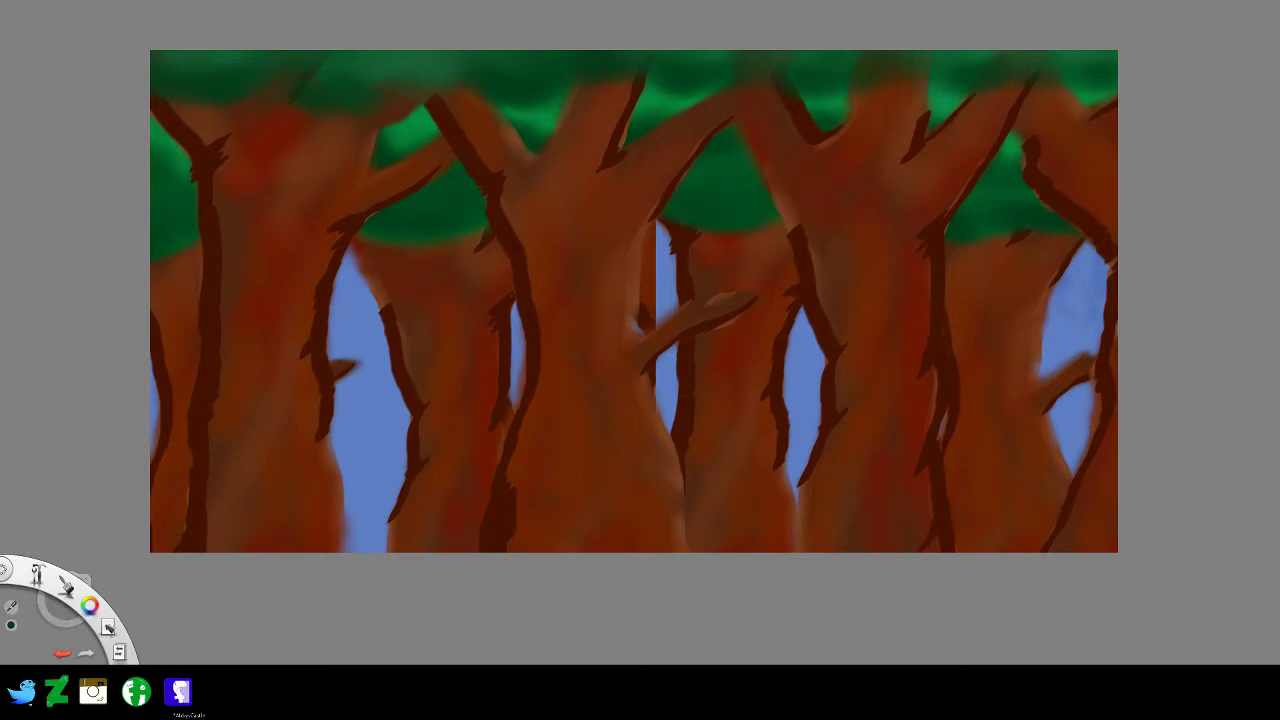
- Sample the background blue, darken it, and shade the gaps between the trunks with deeper blue strokes
click(380, 387)
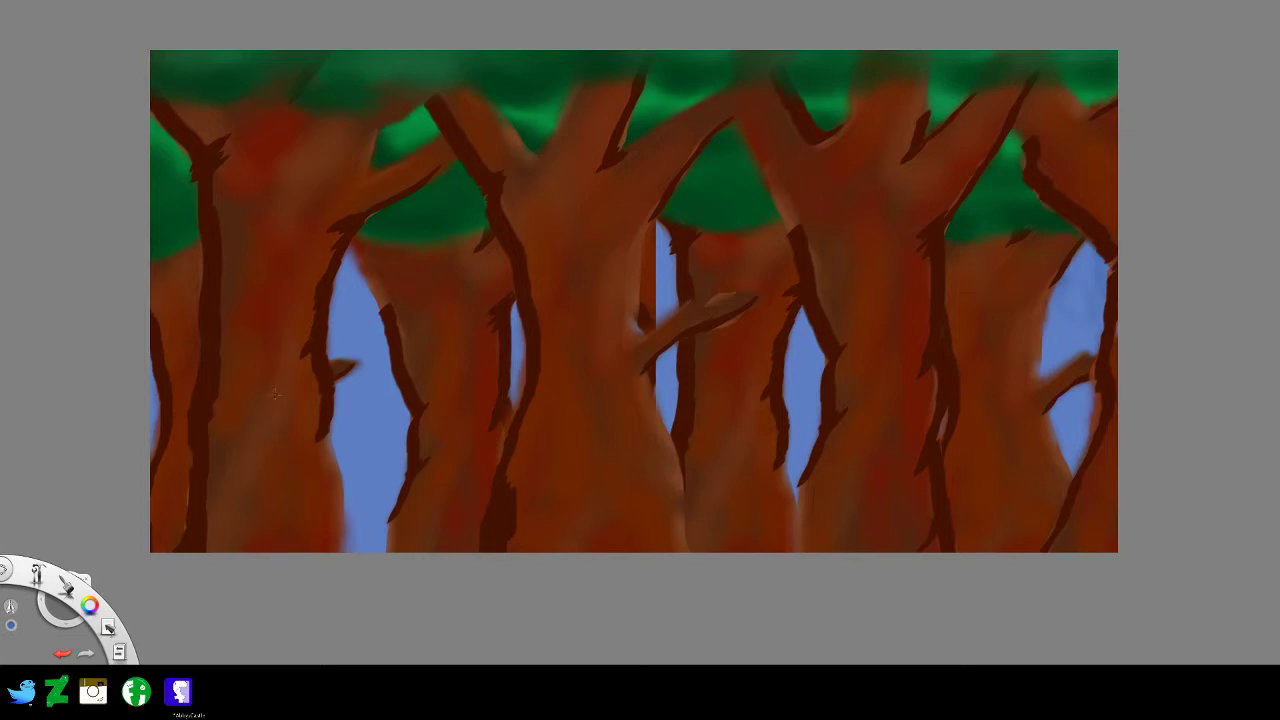
mouse_move(359, 287)
mouse_down()
mouse_move(411, 315)
mouse_move(348, 284)
mouse_move(379, 252)
mouse_move(302, 332)
mouse_move(457, 293)
mouse_move(318, 351)
mouse_move(462, 316)
mouse_move(484, 331)
mouse_move(317, 387)
mouse_move(468, 350)
mouse_move(270, 440)
mouse_move(537, 393)
mouse_move(333, 492)
mouse_move(438, 501)
mouse_move(280, 555)
mouse_move(372, 470)
mouse_up()
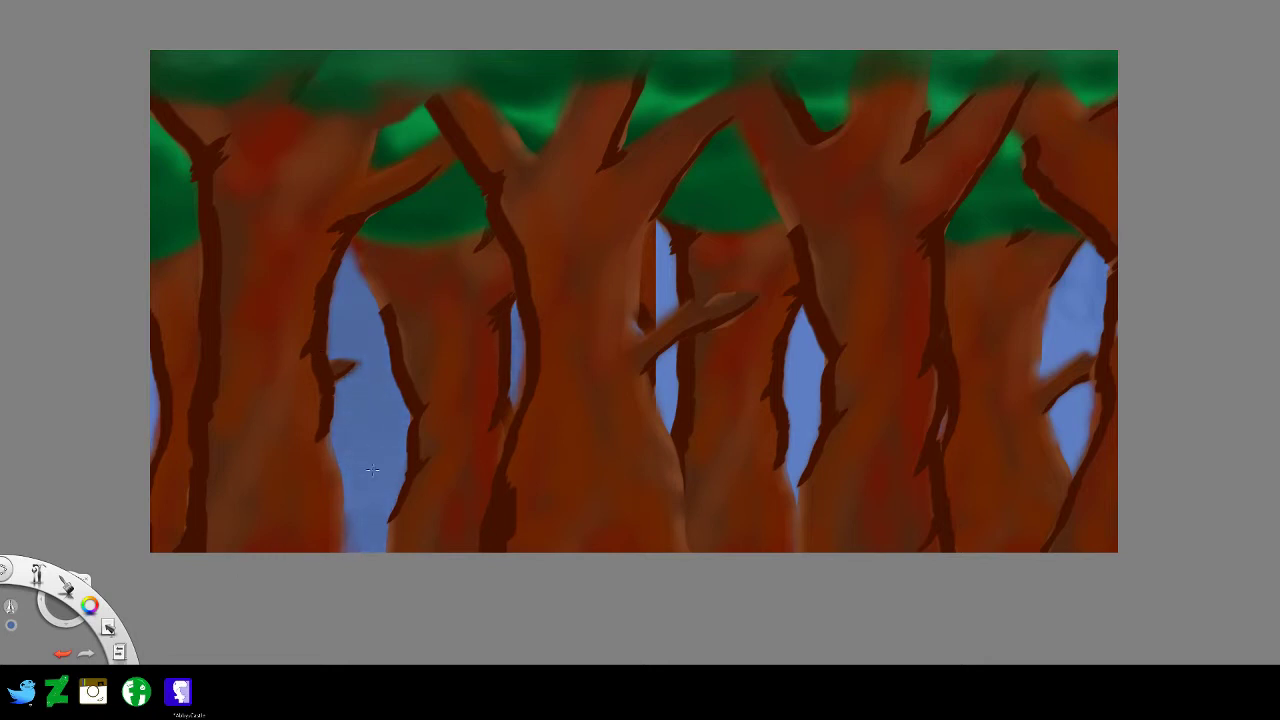
mouse_move(197, 427)
mouse_down()
mouse_move(46, 431)
mouse_move(466, 475)
mouse_move(590, 400)
mouse_move(714, 377)
mouse_move(699, 251)
mouse_move(623, 423)
mouse_move(731, 371)
mouse_move(372, 514)
mouse_up()
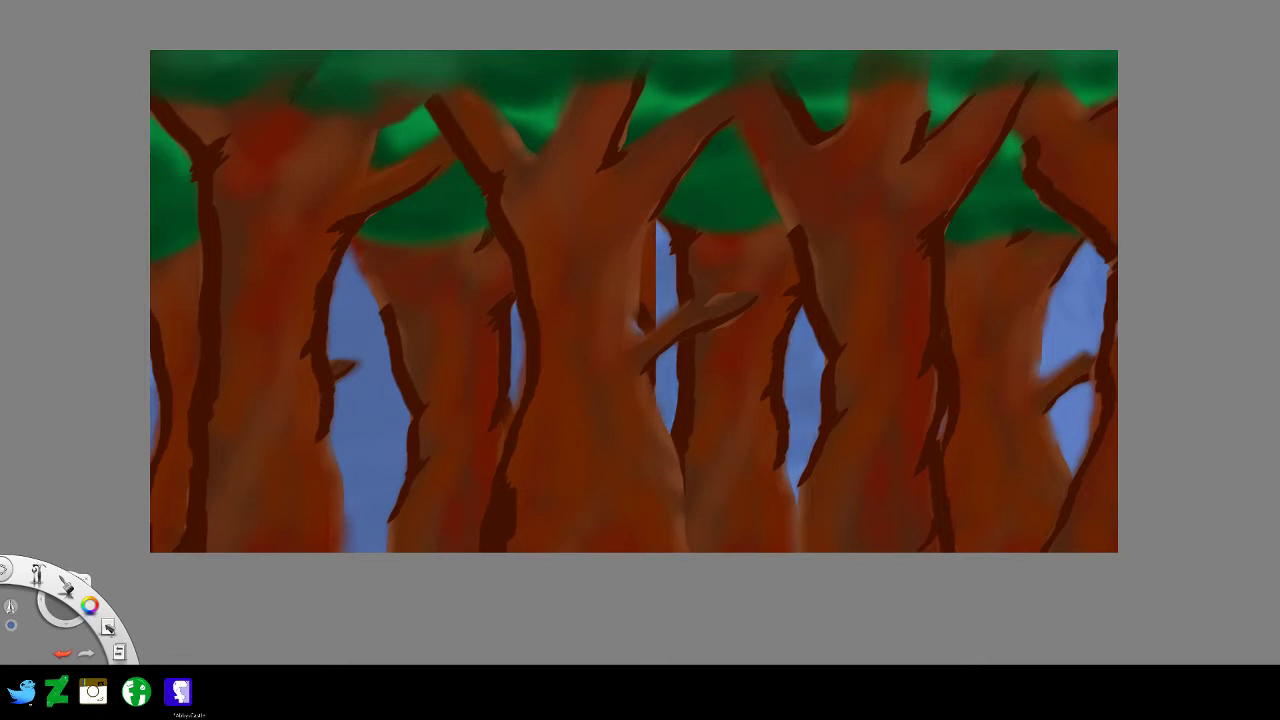
mouse_move(75, 391)
mouse_down()
mouse_move(66, 498)
mouse_move(362, 262)
mouse_move(234, 382)
mouse_move(342, 383)
mouse_move(372, 478)
mouse_move(364, 552)
mouse_up()
mouse_move(455, 412)
mouse_down()
mouse_move(664, 272)
mouse_move(834, 340)
mouse_move(766, 415)
mouse_move(797, 470)
mouse_move(797, 505)
mouse_up()
mouse_move(1055, 378)
mouse_down()
mouse_move(1075, 420)
mouse_move(1075, 475)
mouse_up()
mouse_move(974, 451)
mouse_down()
mouse_move(1100, 260)
mouse_move(1240, 309)
mouse_move(962, 458)
mouse_up()
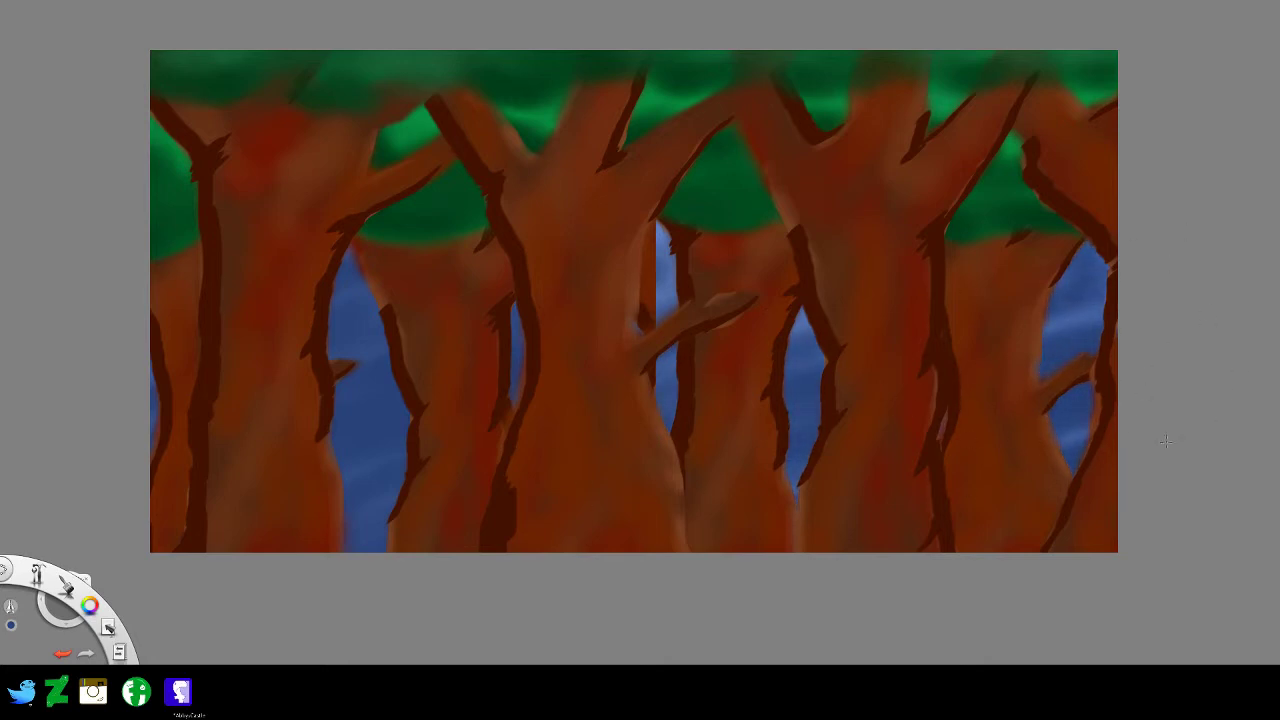
mouse_move(668, 228)
mouse_down()
mouse_move(648, 250)
mouse_move(668, 305)
mouse_up()
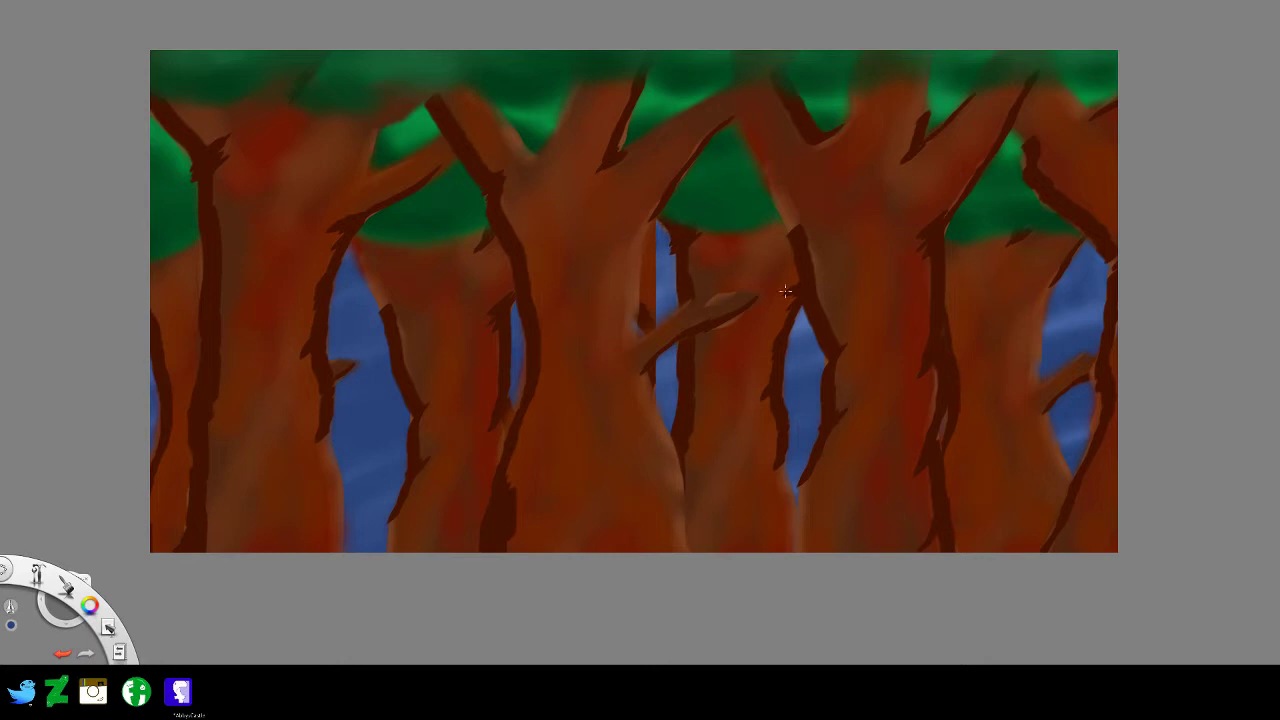
drag(817, 320, 790, 325)
mouse_move(62, 612)
mouse_down()
mouse_move(73, 562)
mouse_move(96, 583)
mouse_up()
mouse_move(163, 368)
mouse_down()
mouse_move(205, 515)
mouse_move(166, 546)
mouse_move(168, 397)
mouse_move(205, 291)
mouse_up()
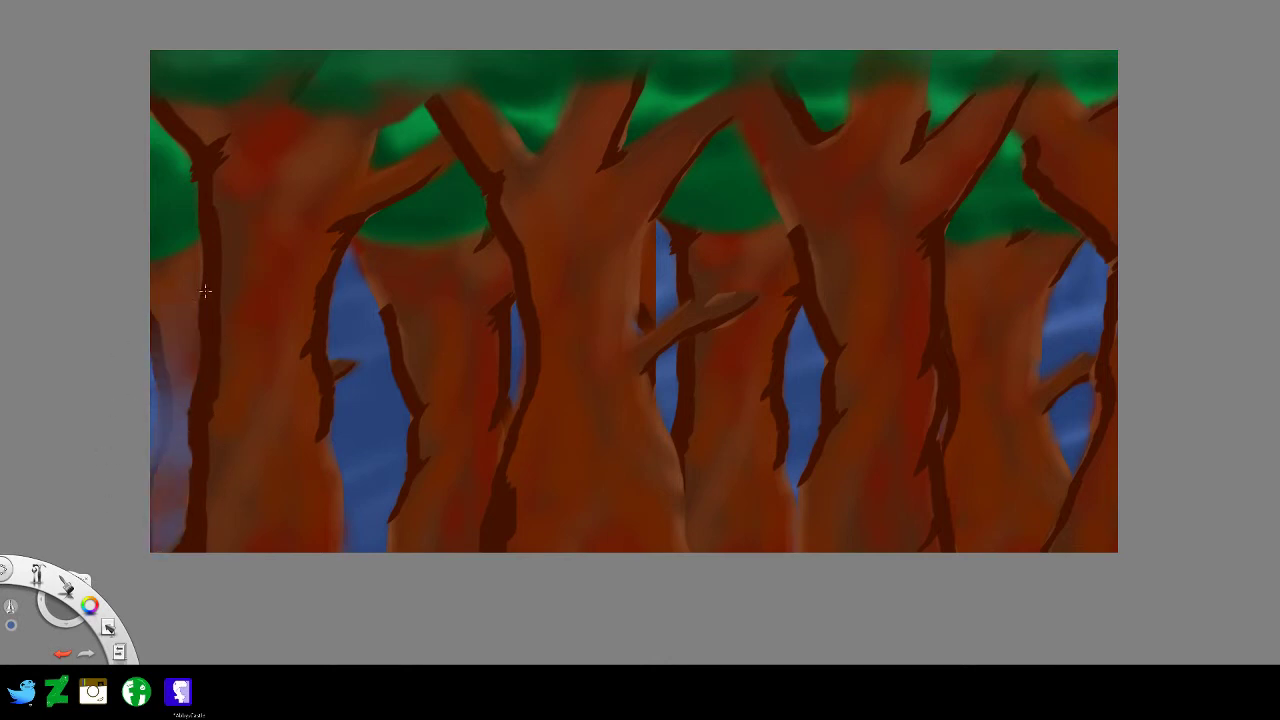
mouse_move(406, 541)
mouse_down()
mouse_move(344, 322)
mouse_move(388, 310)
mouse_move(481, 454)
mouse_move(434, 534)
mouse_up()
drag(638, 308, 650, 328)
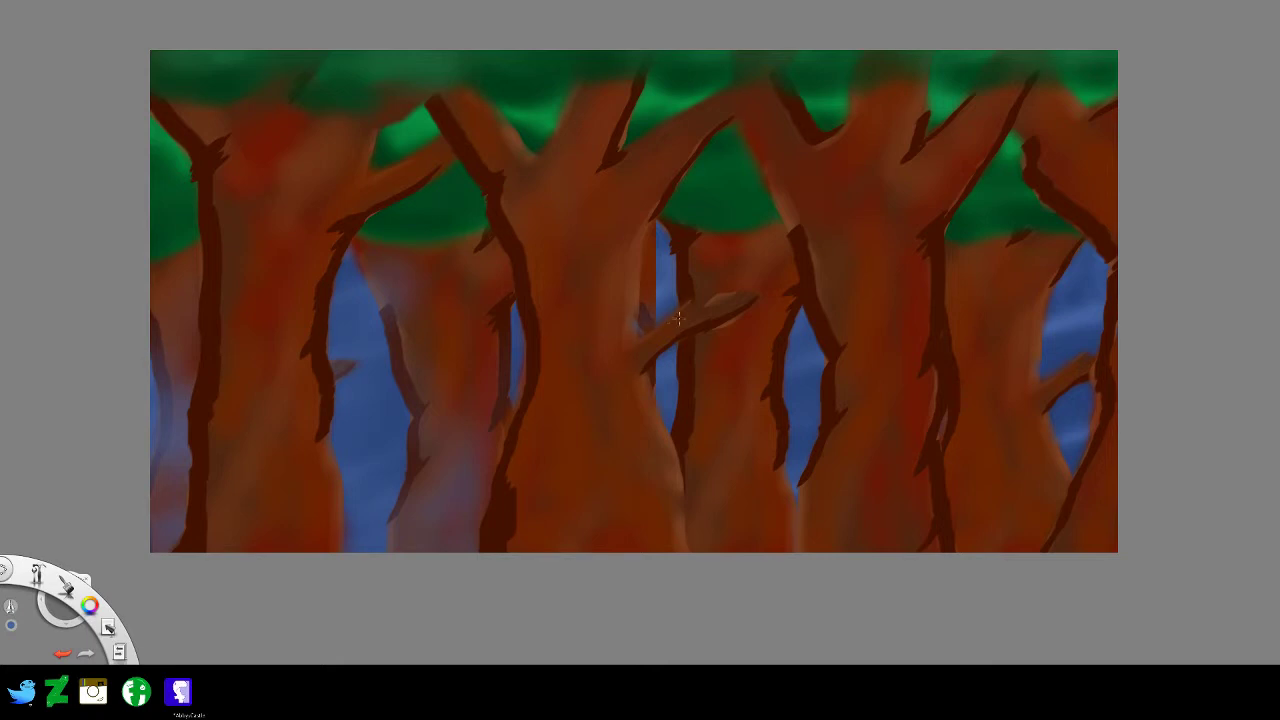
drag(828, 445, 803, 420)
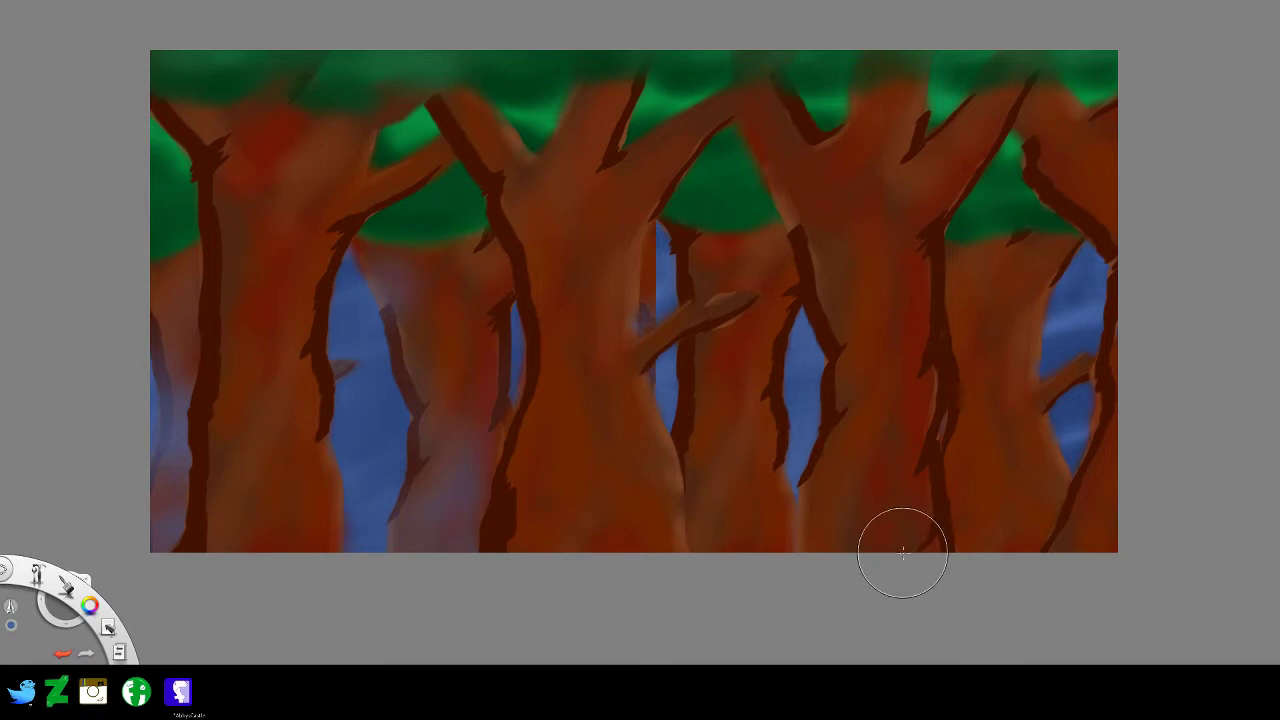
key(ctrl+z)
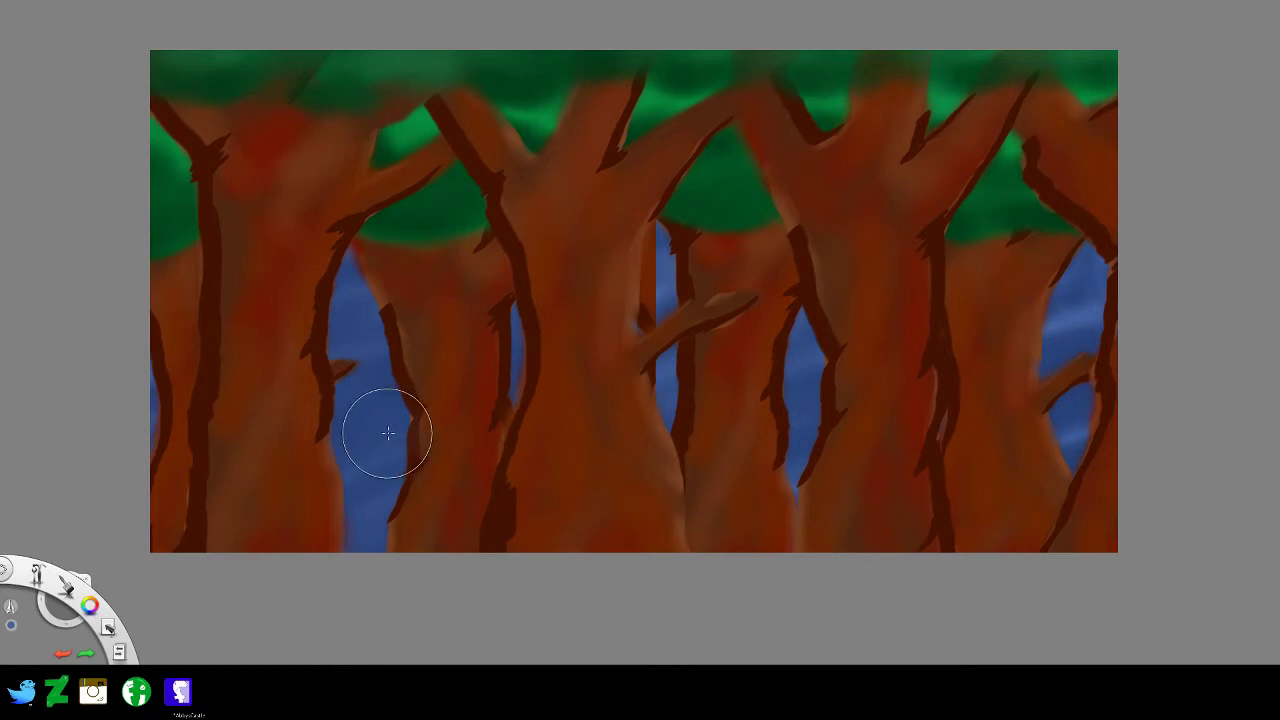
- Brush soft, translucent blue haze over the background trunks, concentrating it on their lower halves
mouse_move(158, 352)
mouse_down()
mouse_move(189, 414)
mouse_move(158, 540)
mouse_move(168, 556)
mouse_up()
drag(372, 545, 390, 518)
mouse_move(338, 404)
mouse_down()
mouse_move(412, 395)
mouse_move(430, 515)
mouse_move(478, 540)
mouse_move(512, 365)
mouse_move(470, 425)
mouse_move(468, 530)
mouse_up()
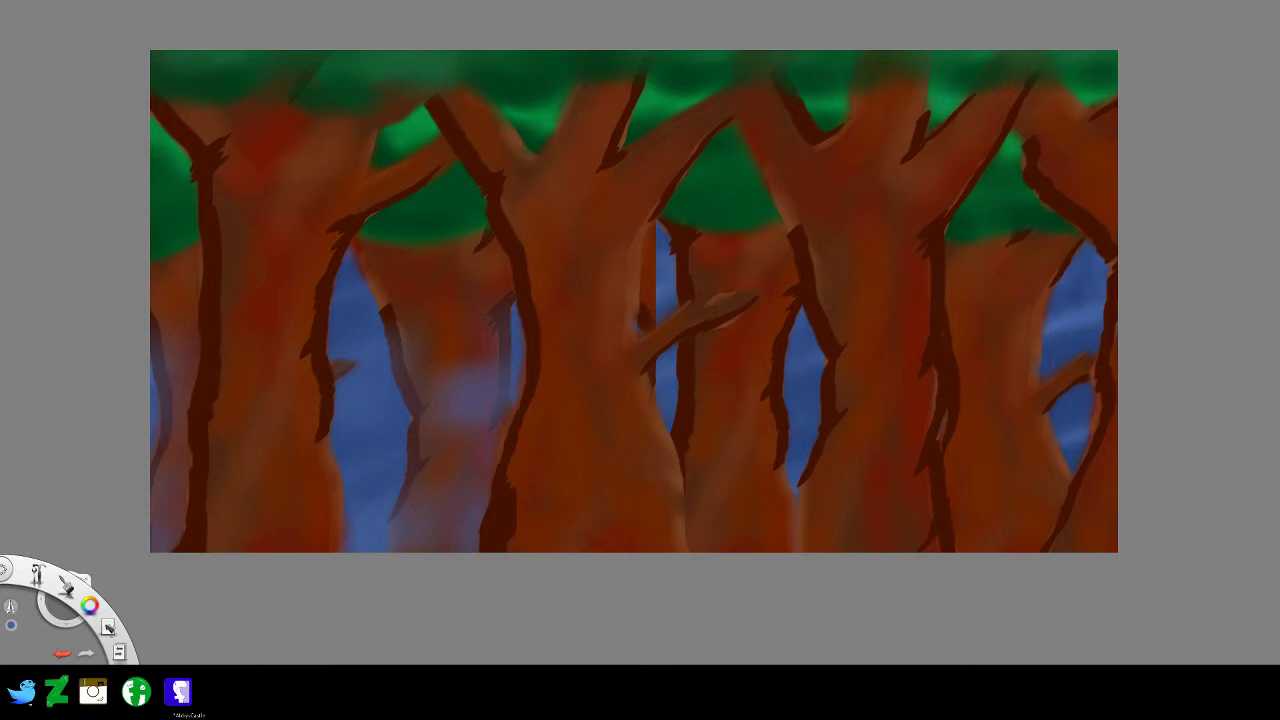
mouse_move(760, 320)
mouse_down()
mouse_move(750, 395)
mouse_move(706, 506)
mouse_move(685, 515)
mouse_move(844, 486)
mouse_move(760, 540)
mouse_move(931, 423)
mouse_move(920, 466)
mouse_move(986, 551)
mouse_move(1027, 547)
mouse_up()
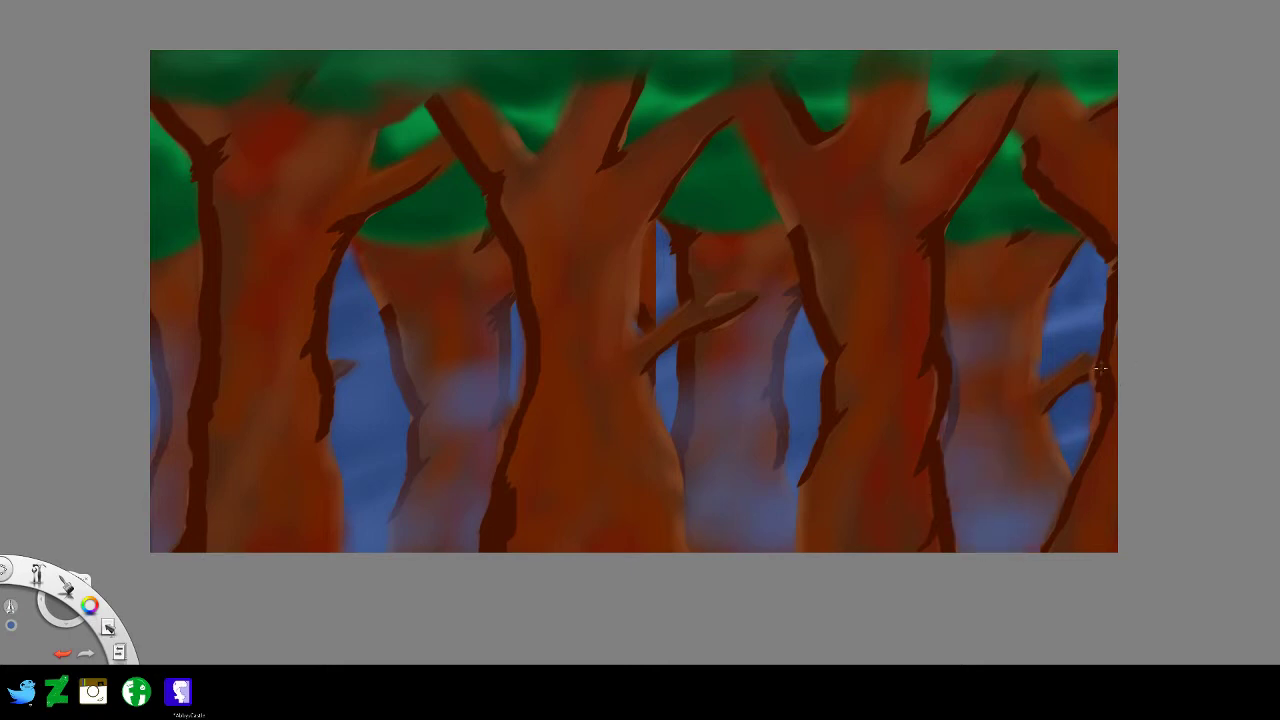
drag(1047, 295, 1054, 284)
drag(740, 255, 668, 228)
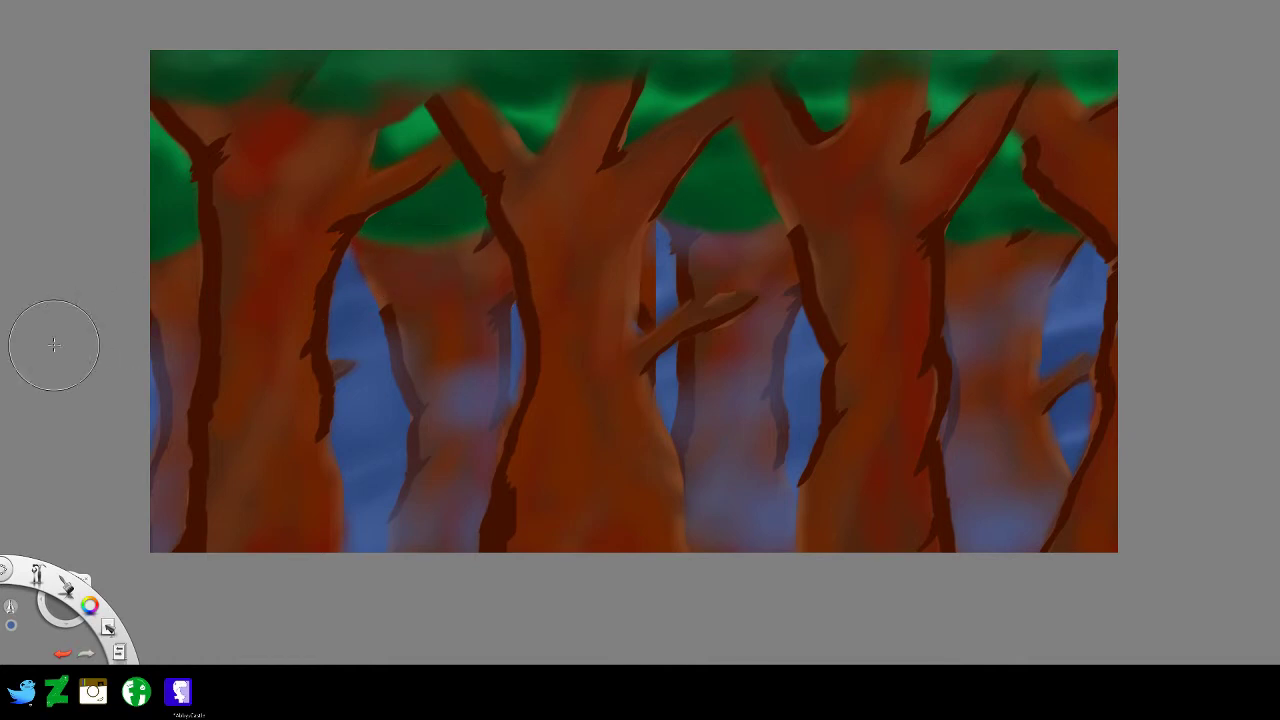
drag(197, 343, 164, 290)
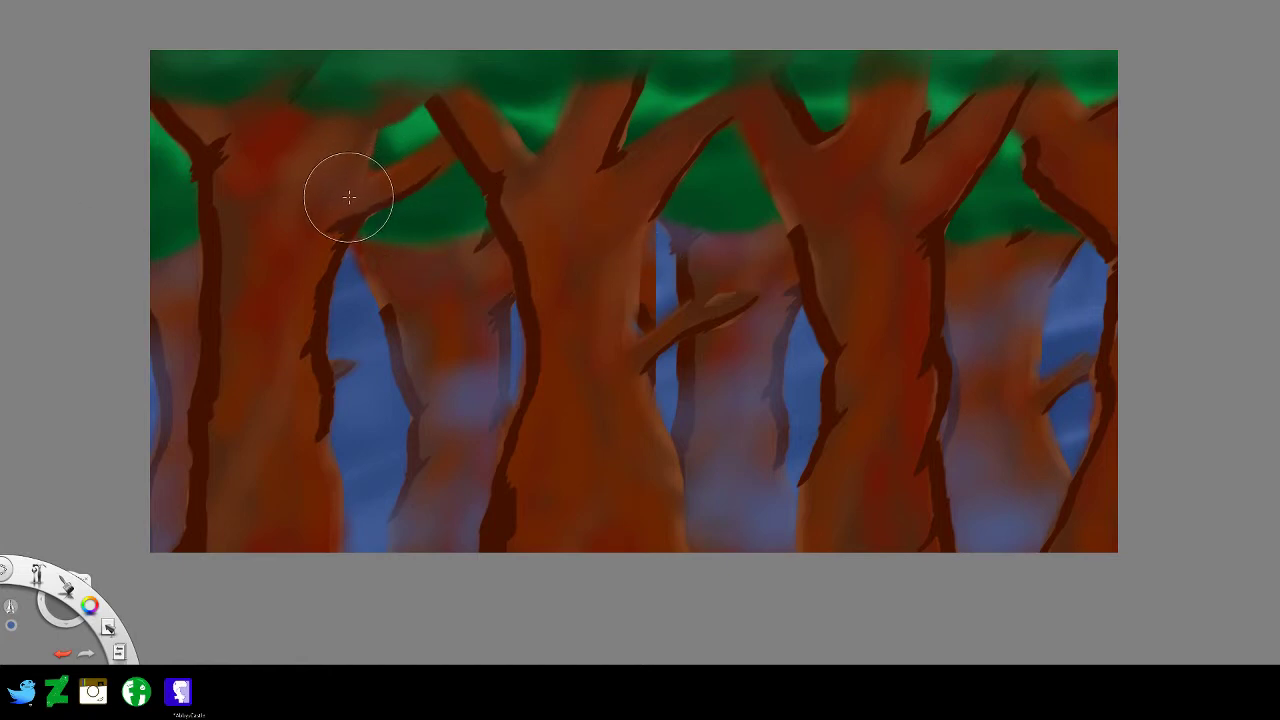
- Enlarge the soft brush to about 163 and glaze the large foreground trunks with translucent blue haze
drag(223, 190, 302, 256)
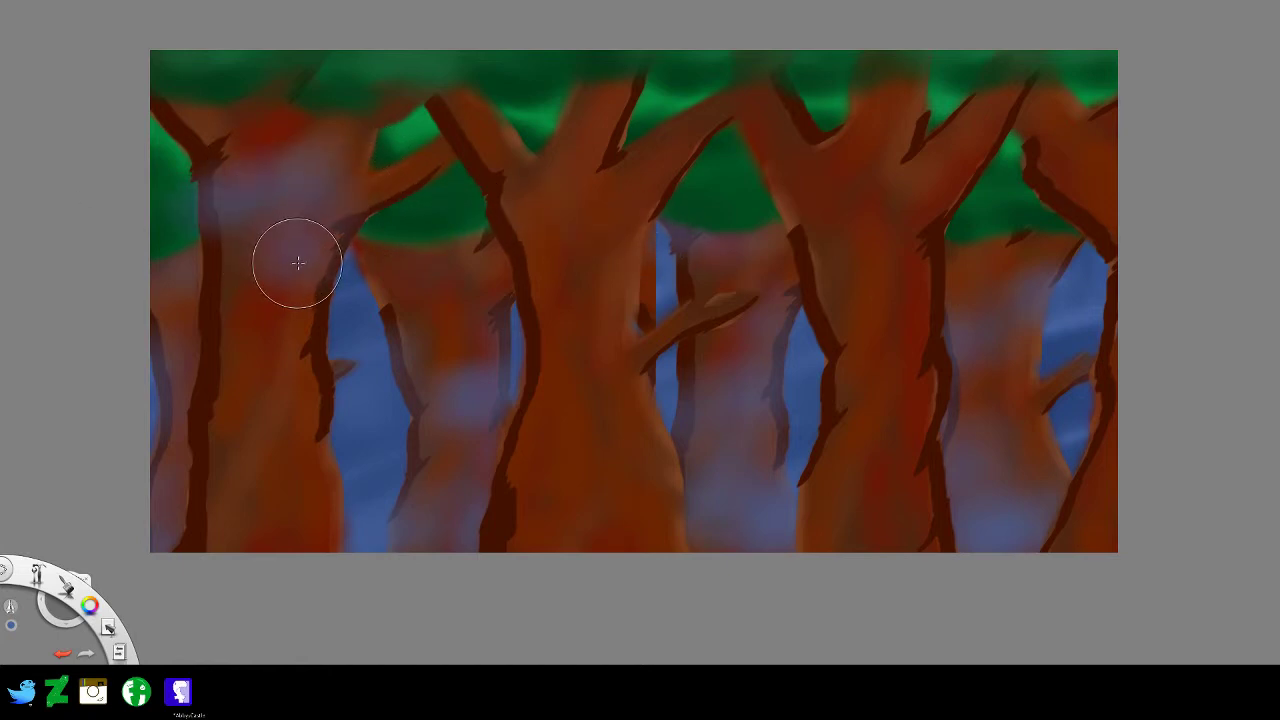
key(ctrl+z)
drag(56, 607, 76, 518)
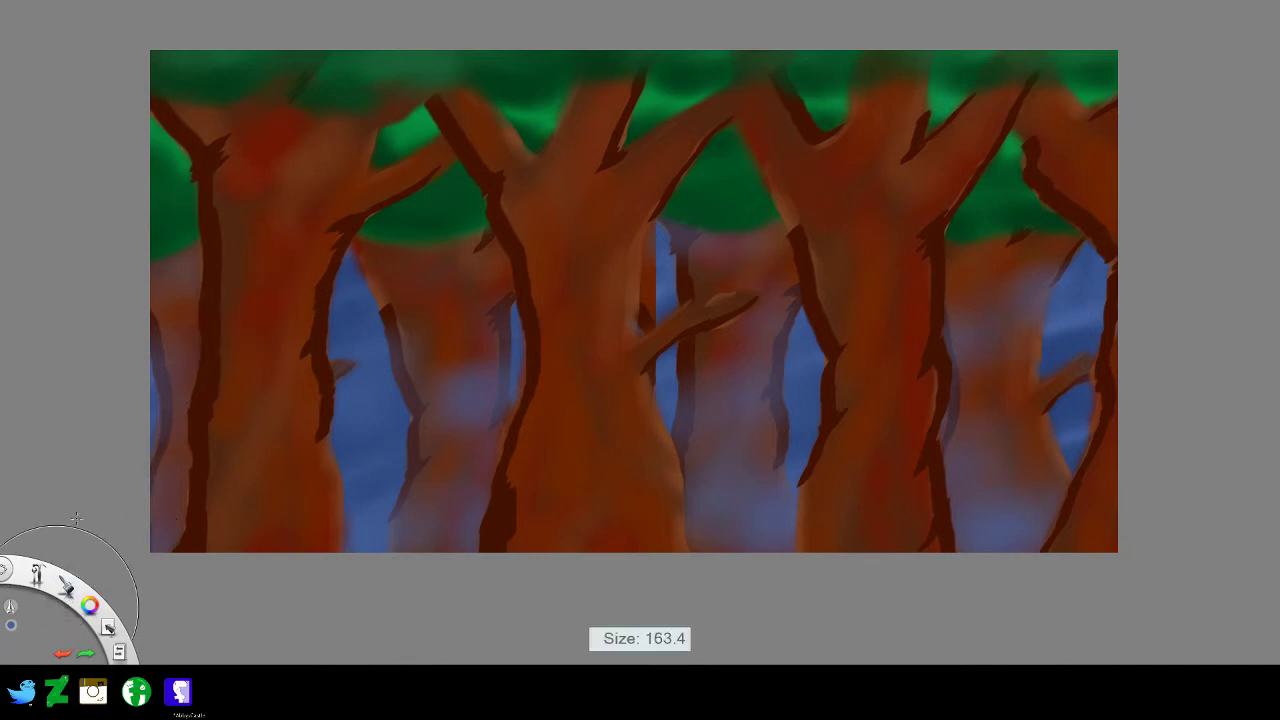
mouse_move(257, 214)
mouse_down()
mouse_move(173, 307)
mouse_move(241, 335)
mouse_move(268, 432)
mouse_move(236, 510)
mouse_move(371, 565)
mouse_up()
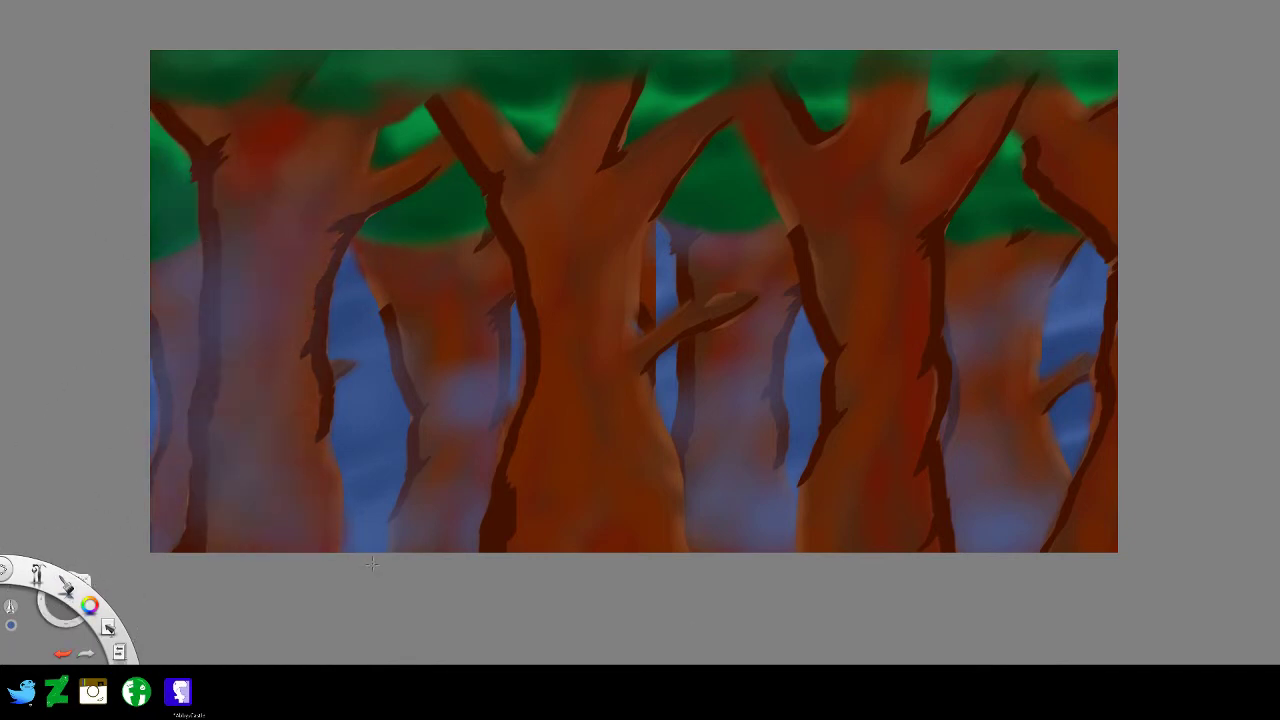
click(563, 543)
mouse_move(672, 250)
mouse_down()
mouse_move(660, 372)
mouse_move(675, 550)
mouse_up()
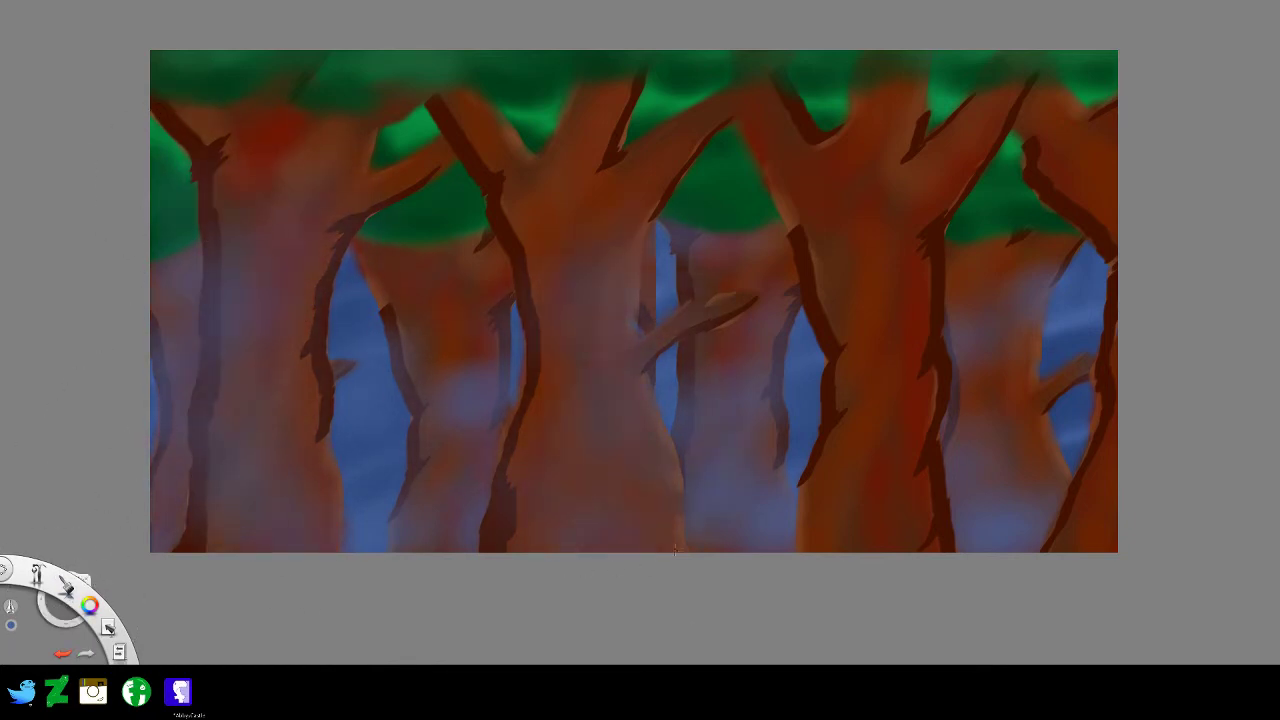
mouse_move(903, 540)
mouse_down()
mouse_move(829, 529)
mouse_move(934, 232)
mouse_move(1061, 535)
mouse_move(1106, 326)
mouse_move(1072, 144)
mouse_move(866, 163)
mouse_move(712, 126)
mouse_up()
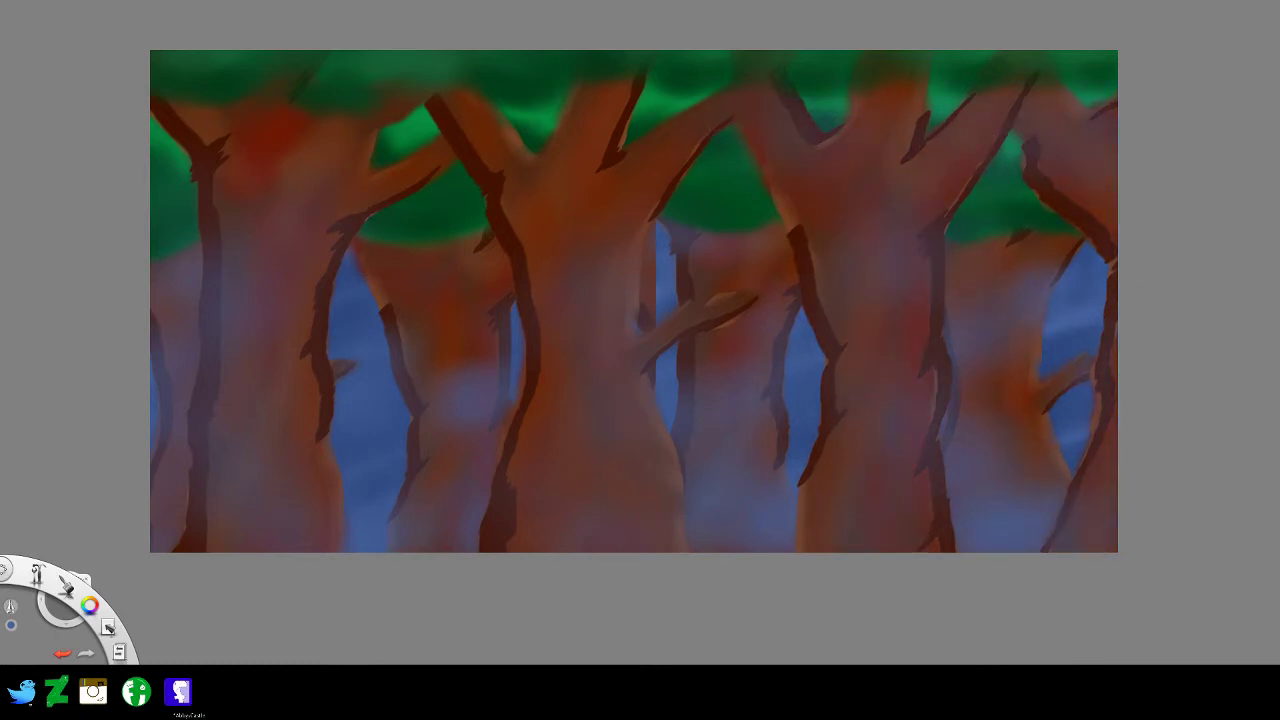
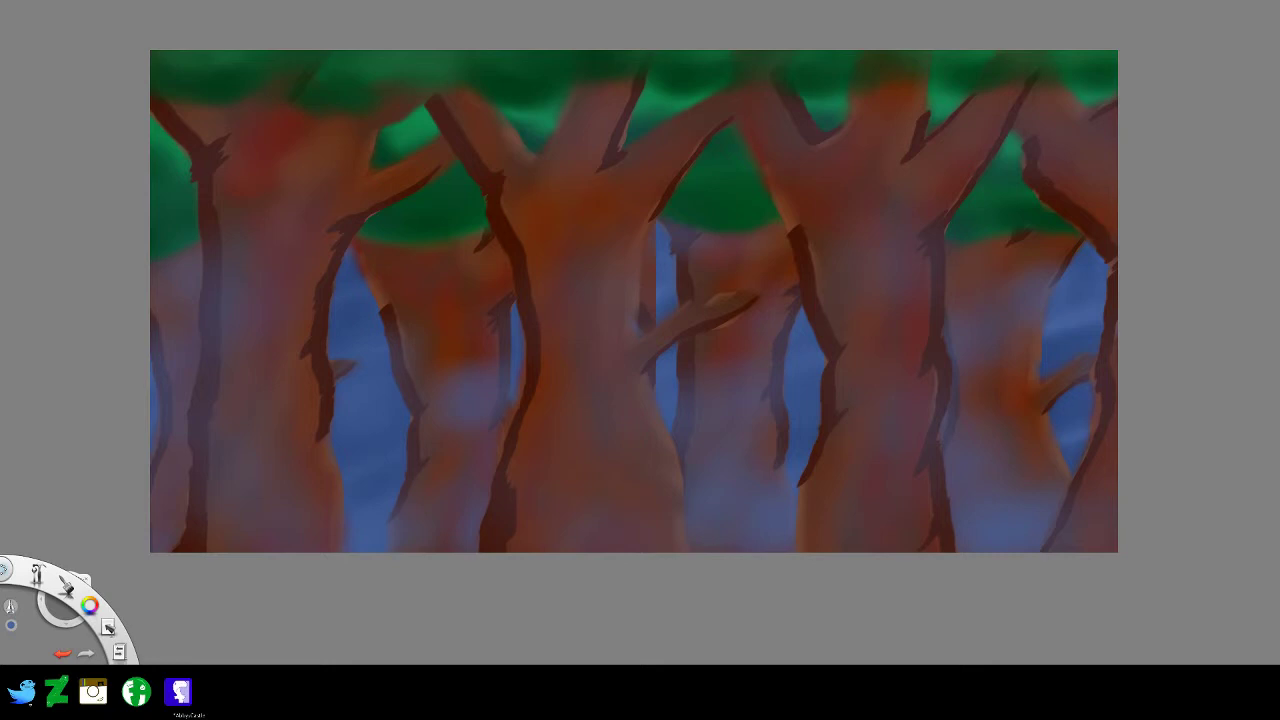
key(s)
drag(436, 369, 356, 418)
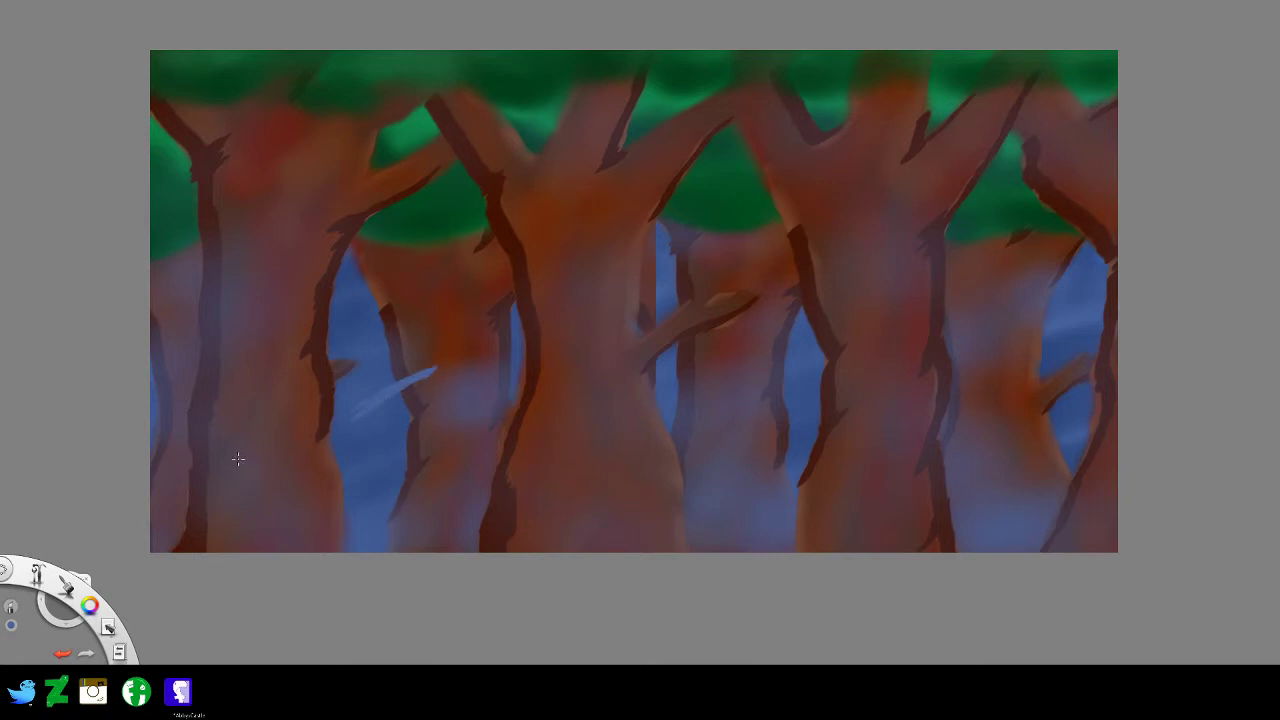
key(ctrl+z)
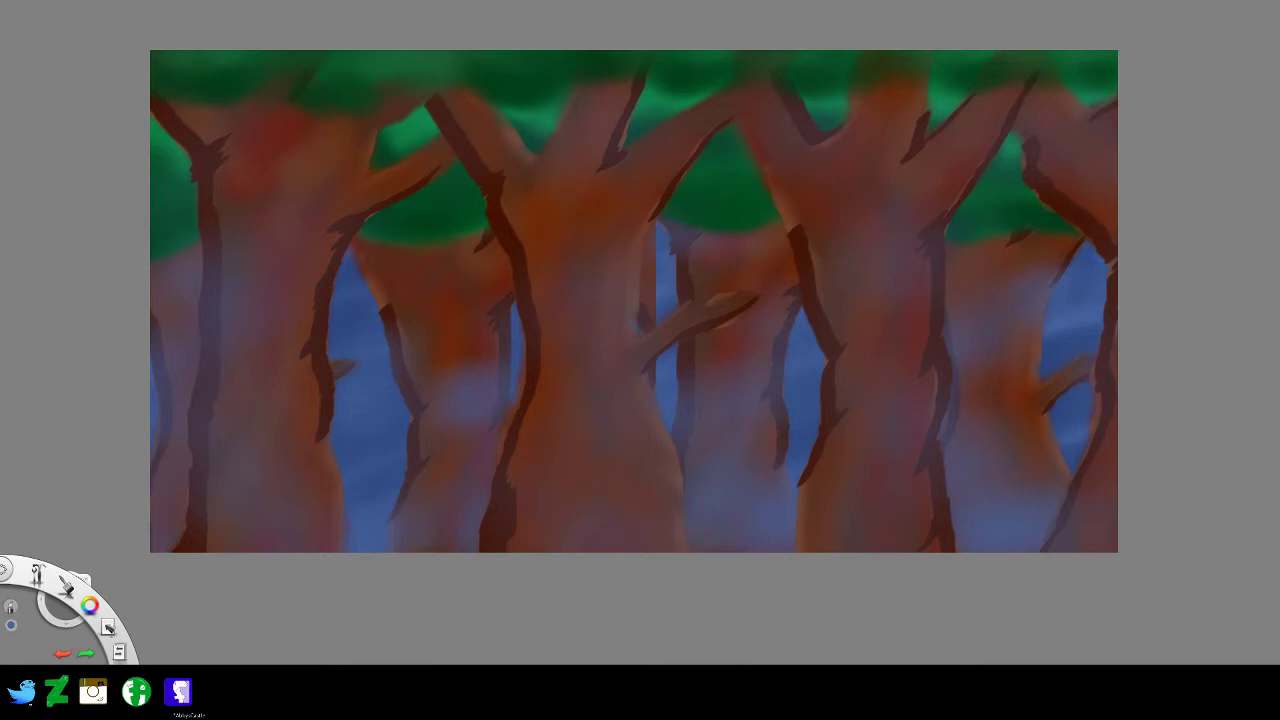
key(s)
key(d)
drag(328, 315, 328, 352)
key(ctrl+z)
drag(386, 414, 514, 371)
key(ctrl+z)
drag(333, 427, 484, 380)
key(ctrl+z)
- Sketch a loose black curve across the left gap and small thin-lined figures in the two middle gaps between the trunks
mouse_move(343, 388)
mouse_down()
mouse_move(415, 362)
mouse_move(490, 414)
mouse_up()
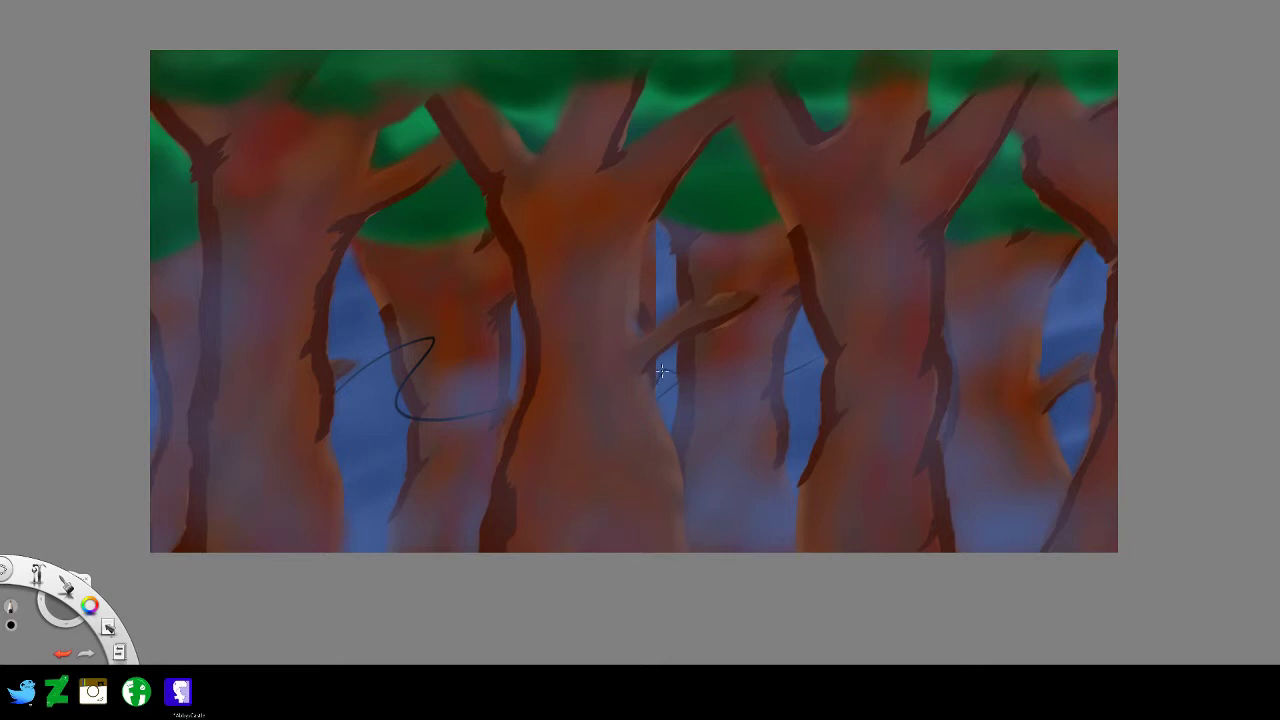
mouse_move(662, 371)
mouse_down()
mouse_move(675, 377)
mouse_move(659, 371)
mouse_move(665, 359)
mouse_move(674, 388)
mouse_up()
mouse_move(801, 342)
mouse_down()
mouse_move(804, 355)
mouse_move(811, 346)
mouse_up()
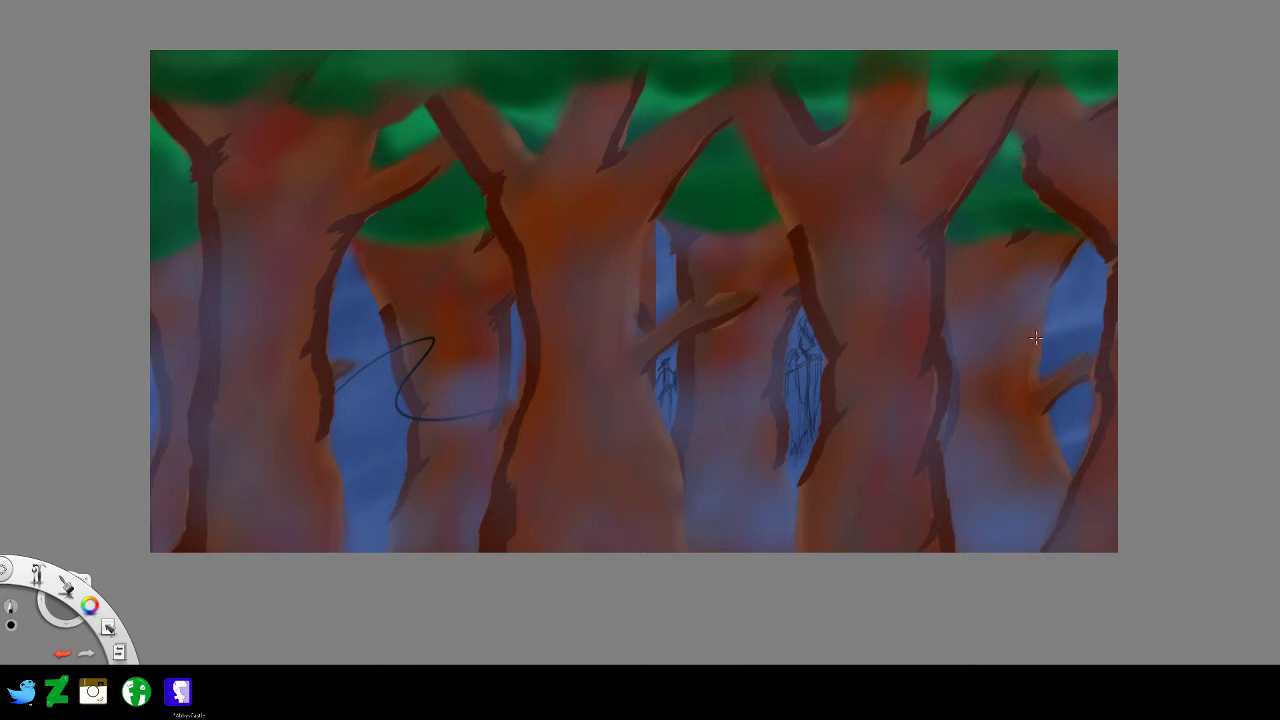
- Try a sketch in the rightmost blue gap, then undo it and the last strokes of the neighbouring figure
mouse_move(1043, 339)
mouse_down()
mouse_move(1085, 322)
mouse_move(1066, 334)
mouse_up()
key(ctrl+z)
key(ctrl+z)
drag(1064, 313, 1067, 331)
key(ctrl+z)
key(ctrl+z)
key(ctrl+z)
key(ctrl+z)
key(ctrl+z)
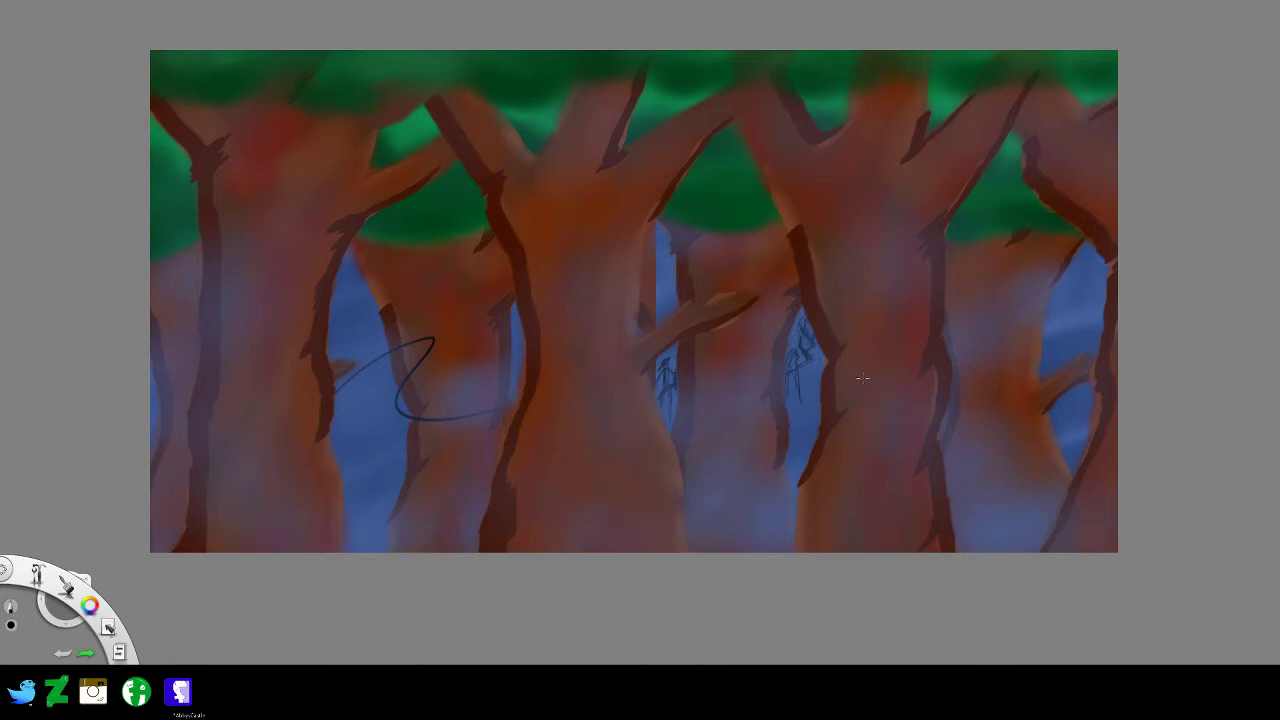
- Erase the remaining figure right of the canvas centre and sketch a winding, shaded creature in that gap
key(e)
drag(58, 617, 64, 615)
drag(808, 322, 790, 378)
mouse_move(791, 331)
mouse_down()
mouse_move(808, 356)
mouse_move(794, 333)
mouse_move(799, 365)
mouse_move(798, 335)
mouse_up()
mouse_move(791, 334)
mouse_down()
mouse_move(809, 356)
mouse_move(815, 345)
mouse_move(796, 364)
mouse_move(796, 392)
mouse_move(810, 396)
mouse_move(796, 433)
mouse_move(808, 418)
mouse_up()
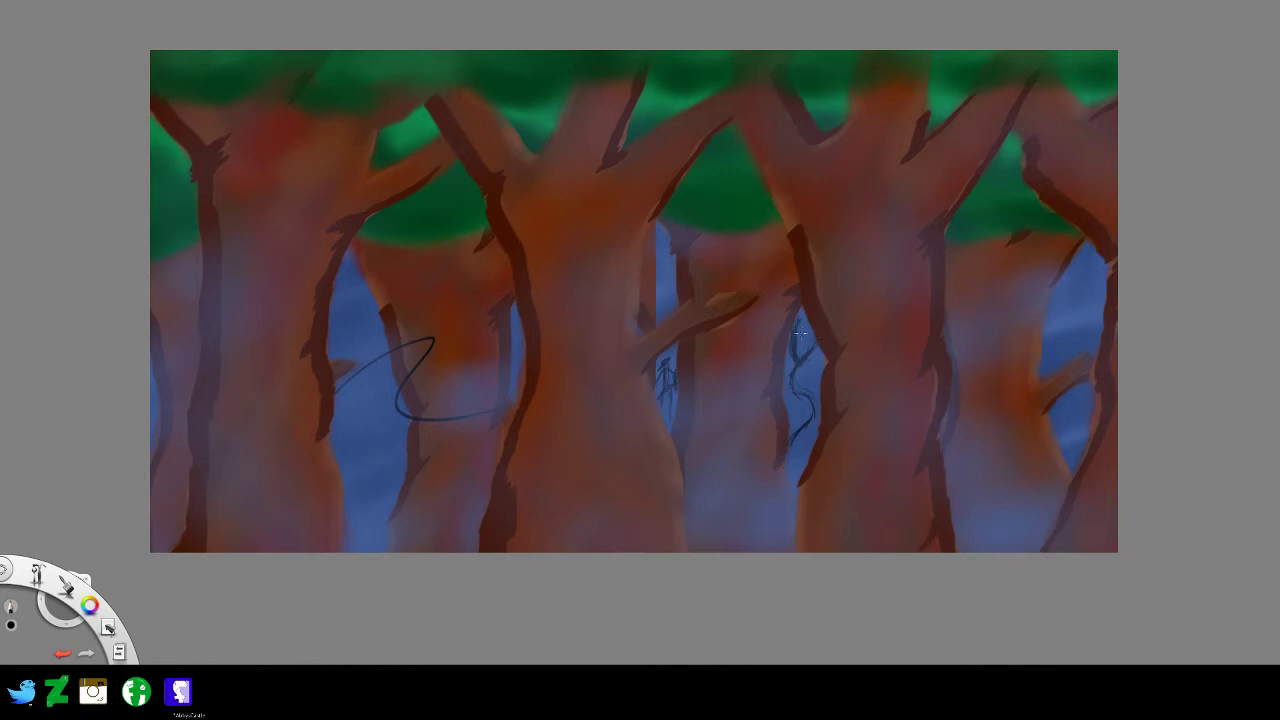
drag(801, 334, 808, 336)
drag(808, 418, 785, 458)
key(ctrl+z)
key(ctrl+y)
drag(810, 397, 788, 465)
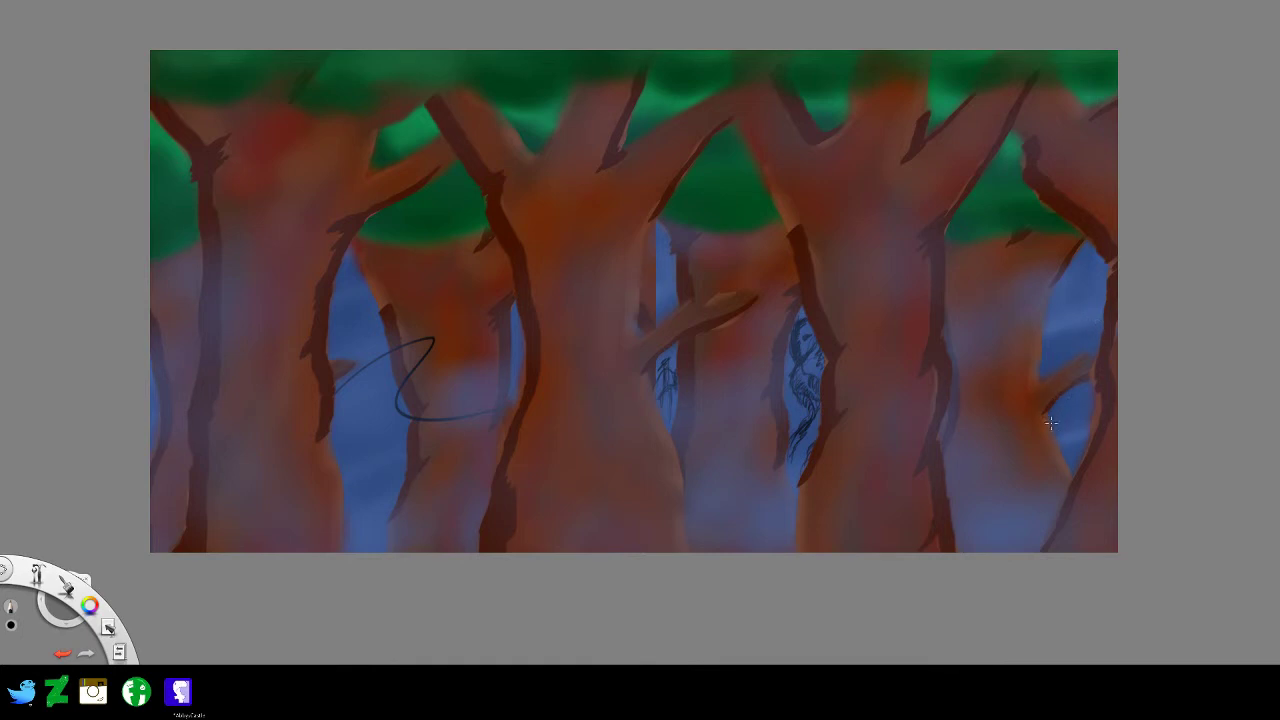
- Sketch a dark, spindly creature above the small branch in the rightmost blue gap
mouse_move(1058, 441)
mouse_down()
mouse_move(1060, 345)
mouse_move(1104, 318)
mouse_up()
key(ctrl+z)
drag(1104, 316, 1057, 359)
mouse_move(1073, 325)
mouse_down()
mouse_move(1054, 367)
mouse_move(1055, 320)
mouse_move(1051, 344)
mouse_move(1106, 314)
mouse_move(1053, 353)
mouse_up()
mouse_move(1050, 322)
mouse_down()
mouse_move(1078, 328)
mouse_move(1080, 314)
mouse_move(1070, 358)
mouse_up()
mouse_move(1096, 303)
mouse_down()
mouse_move(1108, 294)
mouse_move(1064, 319)
mouse_up()
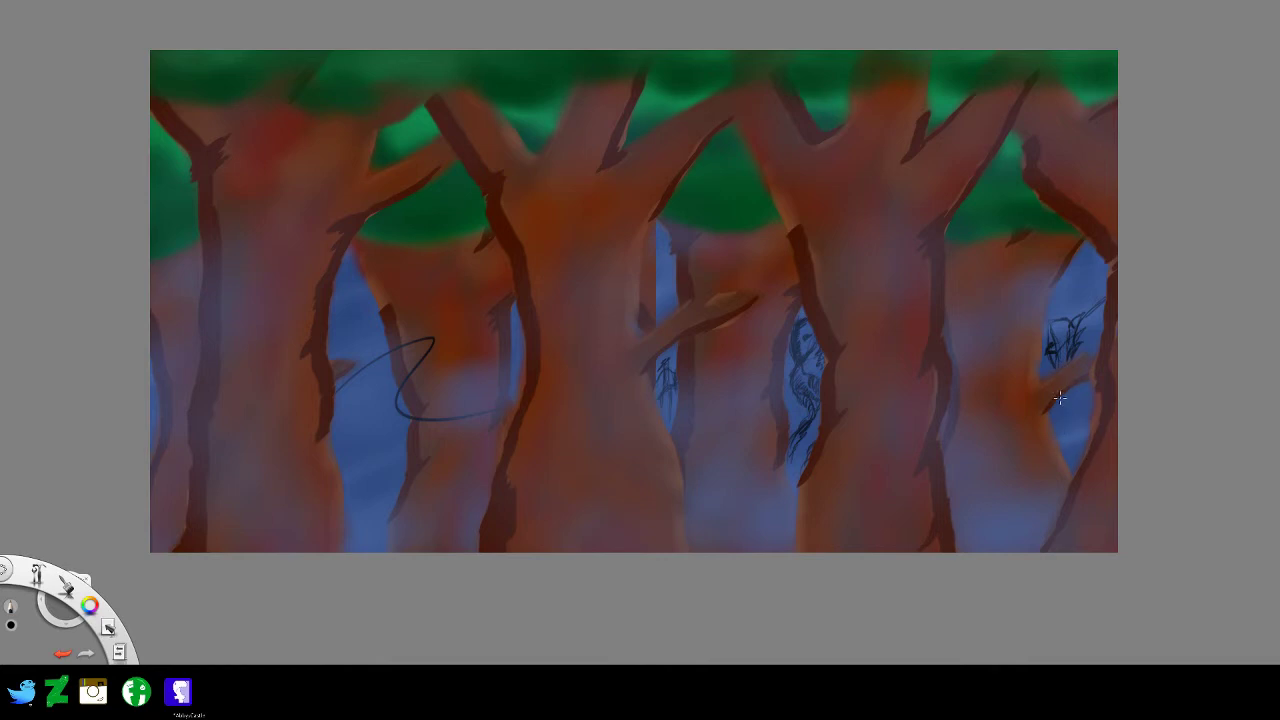
- Sketch another thin-lined creature below the small branch in the rightmost gap and add strokes above the branch
drag(1059, 398, 1074, 452)
drag(1071, 392, 1076, 456)
drag(1058, 412, 1073, 460)
drag(1087, 288, 1088, 320)
- Remove the loose curved sketch lines from the wide gap between the left trunks
drag(347, 413, 399, 420)
key(ctrl+z)
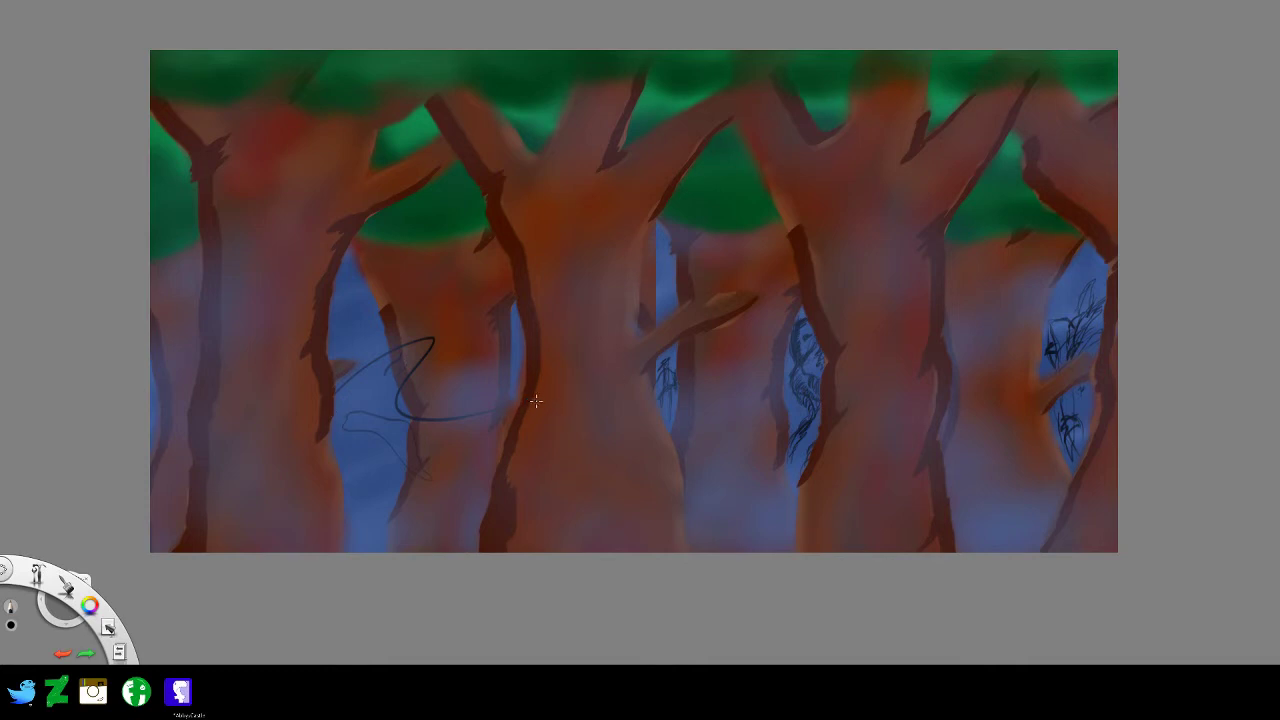
key(ctrl+z)
key(ctrl+z)
key(ctrl+z)
click(351, 422)
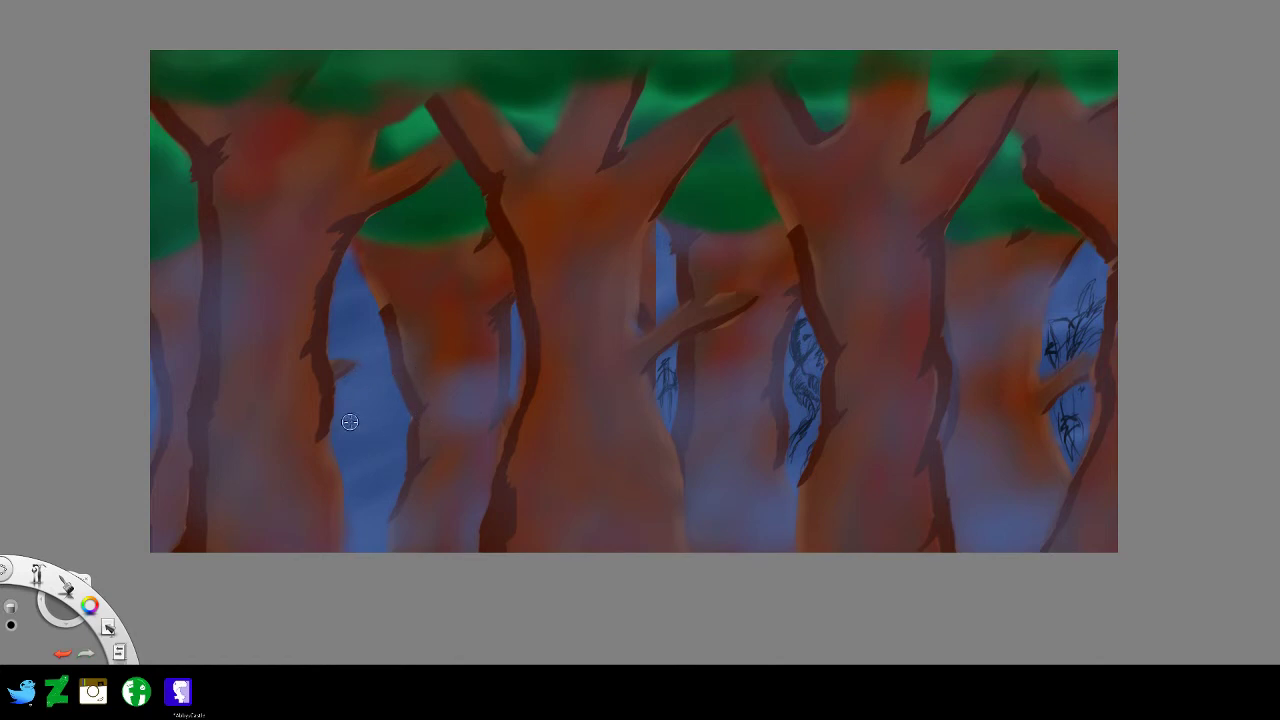
- Sketch a new thin-lined creature in the lower part of the wide gap between the left trunks
key(b)
drag(366, 442, 406, 406)
mouse_move(367, 446)
mouse_down()
mouse_move(349, 430)
mouse_move(346, 482)
mouse_up()
drag(364, 427, 384, 388)
drag(374, 413, 361, 446)
drag(348, 486, 360, 482)
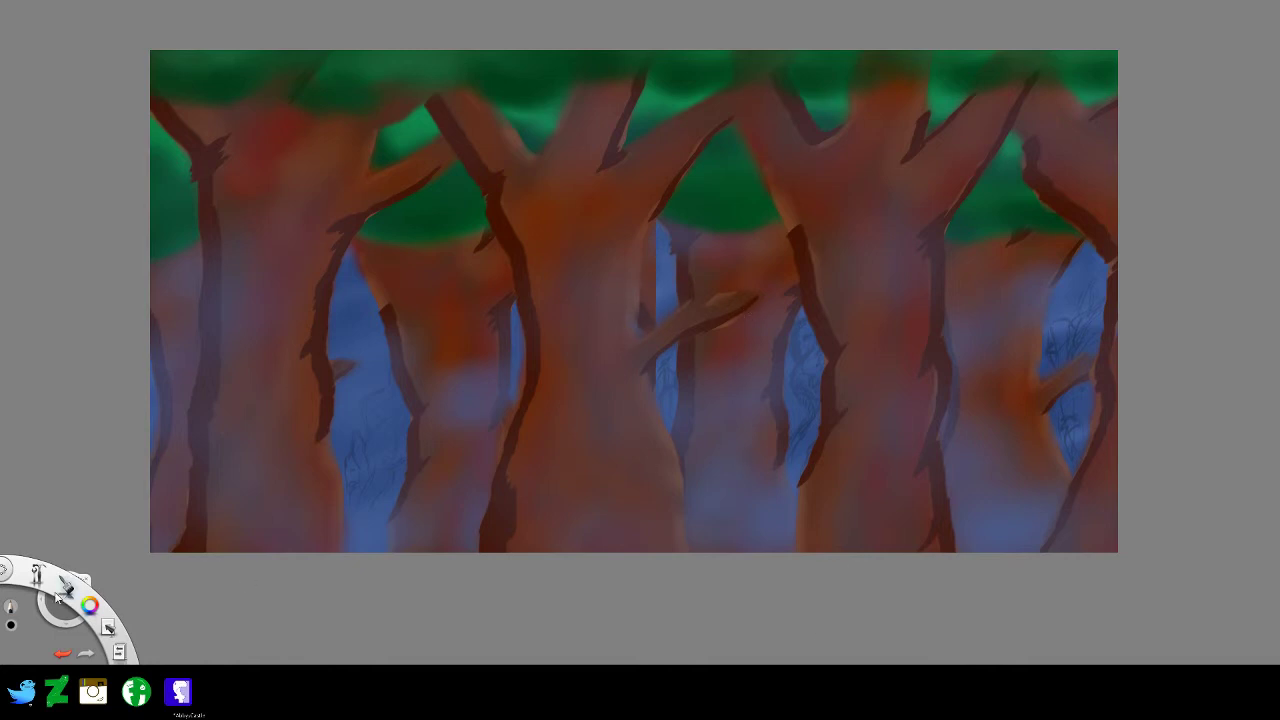
- Adjust the drawing brush and outline the brimmed hat and head of the sketched figure beneath the central branch
key(space)
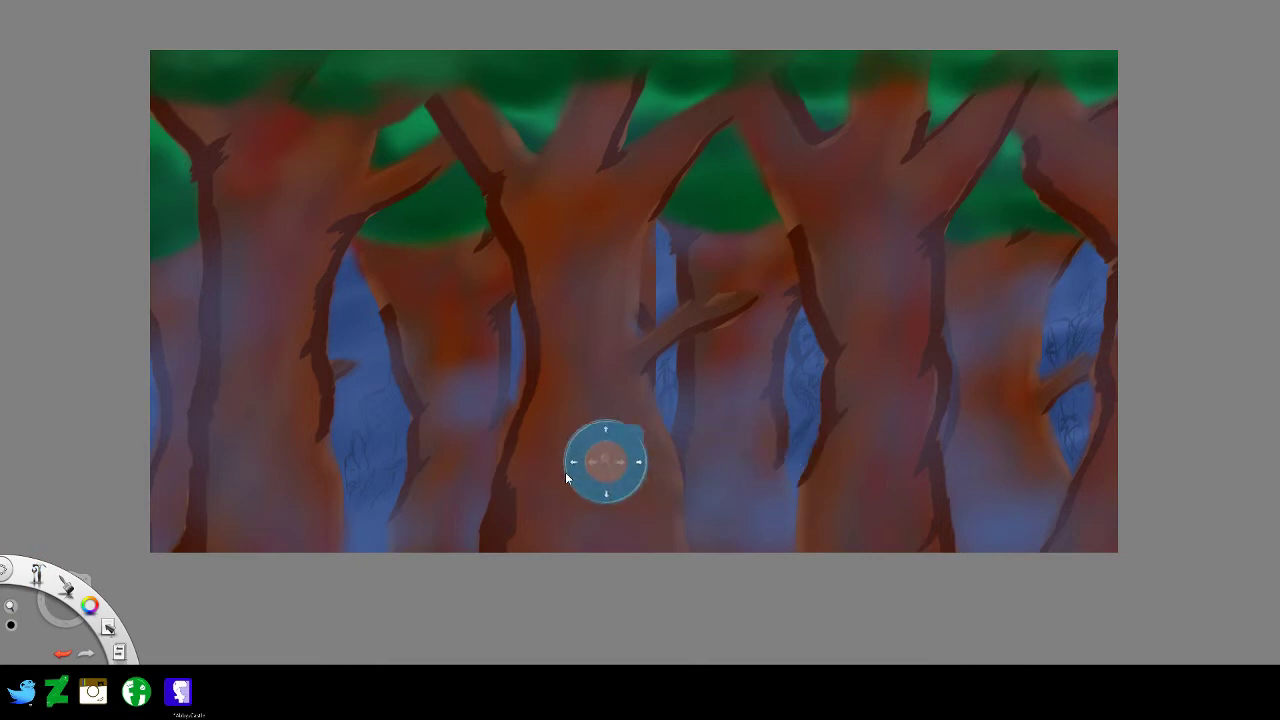
drag(591, 451, 628, 491)
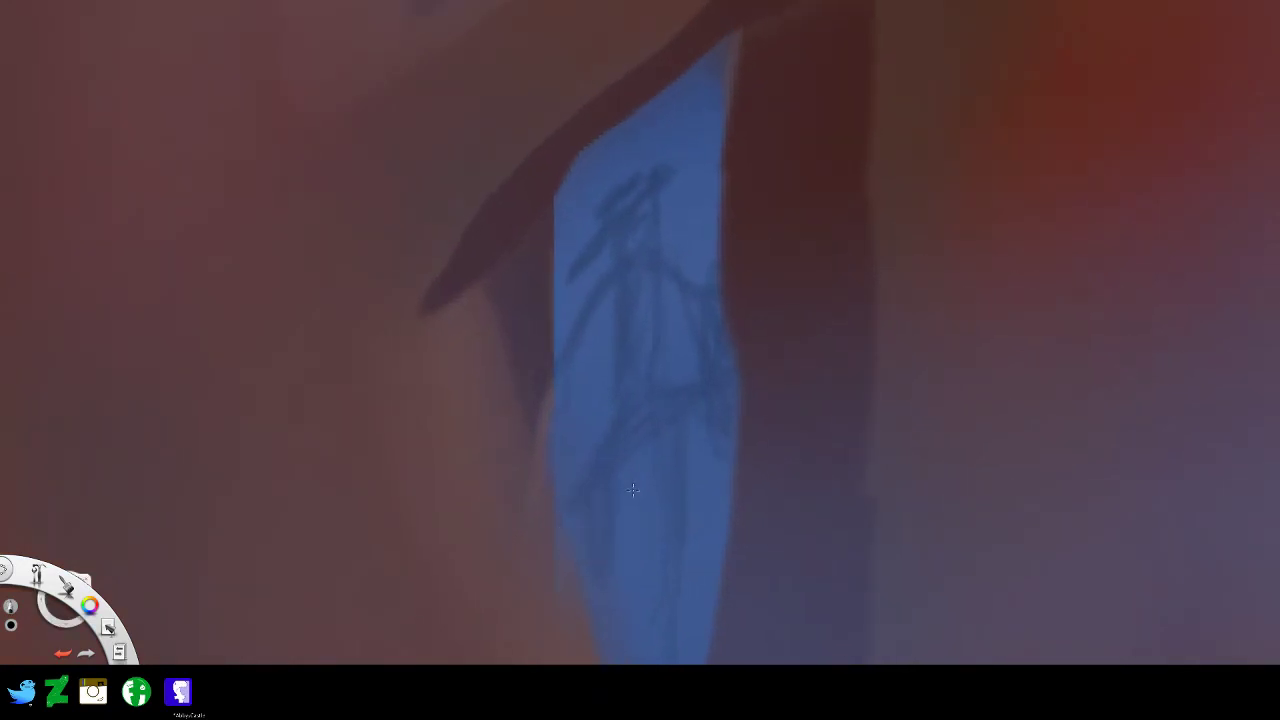
drag(612, 240, 632, 266)
key(ctrl+z)
mouse_move(62, 590)
mouse_down()
mouse_move(56, 620)
mouse_move(23, 652)
mouse_up()
drag(624, 243, 634, 286)
key(ctrl+z)
drag(63, 618, 16, 656)
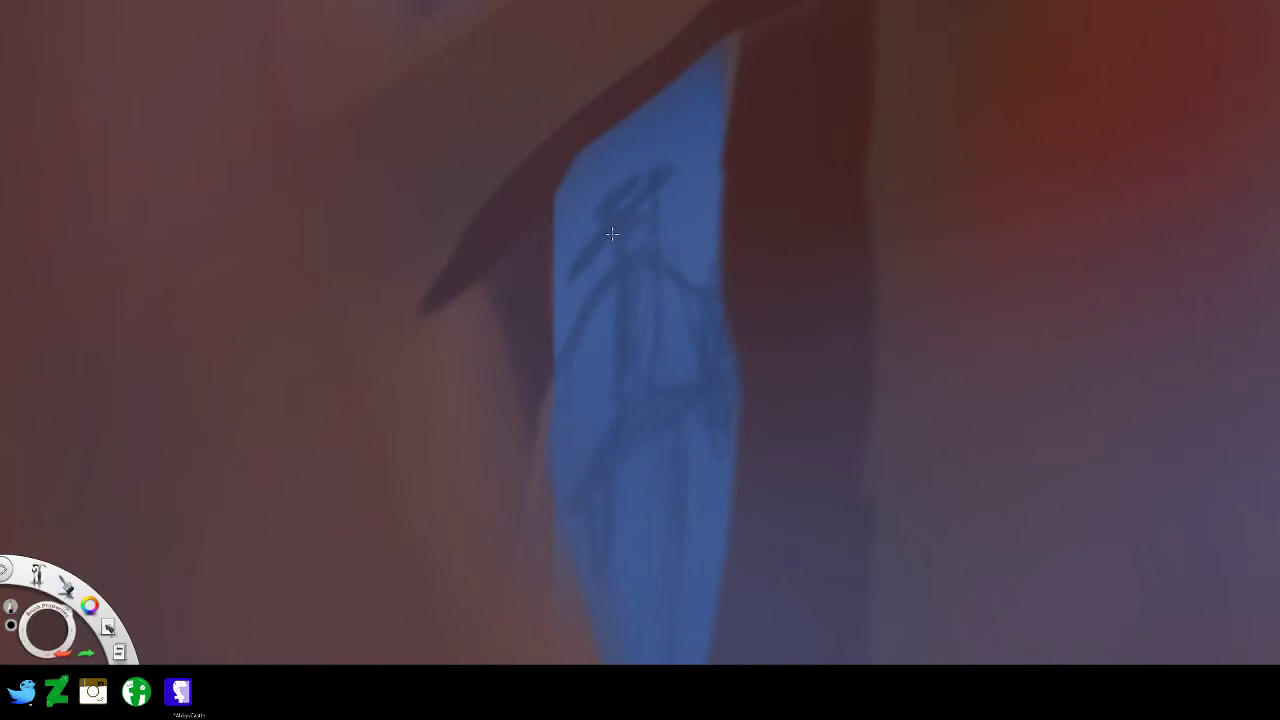
mouse_move(613, 234)
mouse_down()
mouse_move(627, 266)
mouse_move(614, 233)
mouse_move(639, 263)
mouse_move(658, 248)
mouse_move(652, 211)
mouse_up()
drag(621, 191, 634, 178)
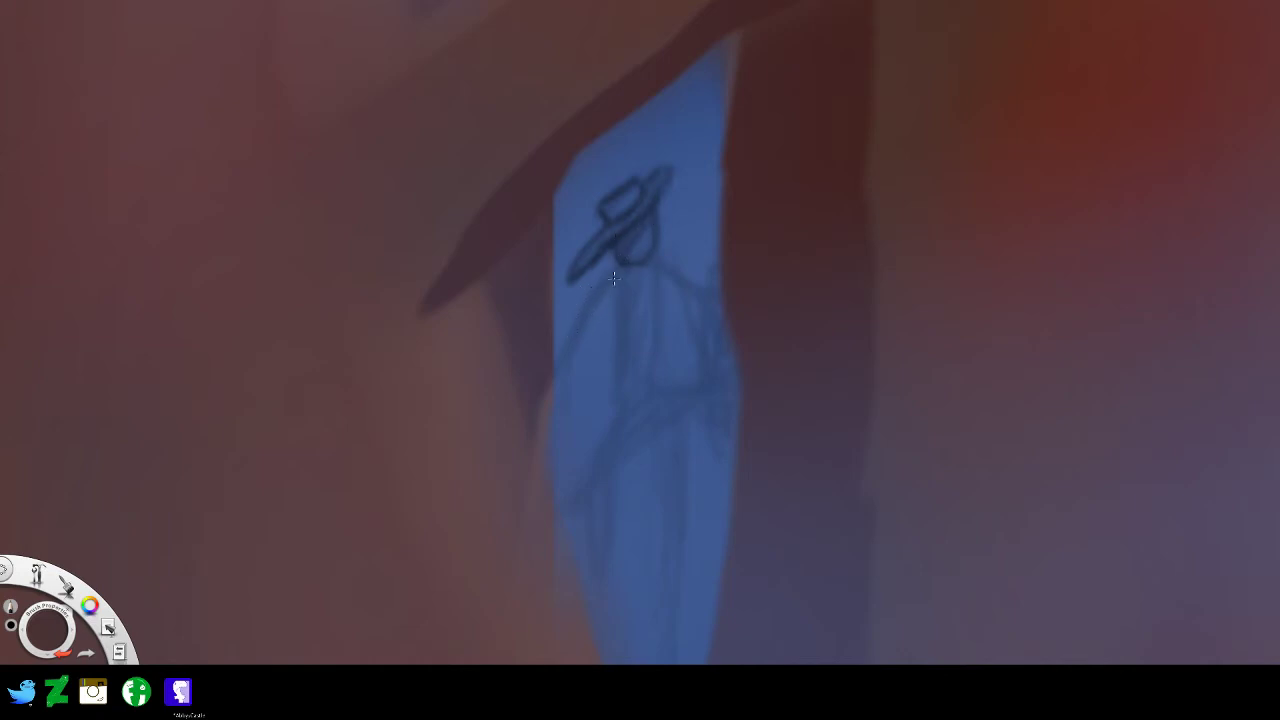
- Outline the hatted figure's shoulders, arms and pointed chest opening over the faint sketch
mouse_move(618, 267)
mouse_down()
mouse_move(628, 386)
mouse_move(619, 269)
mouse_move(558, 373)
mouse_up()
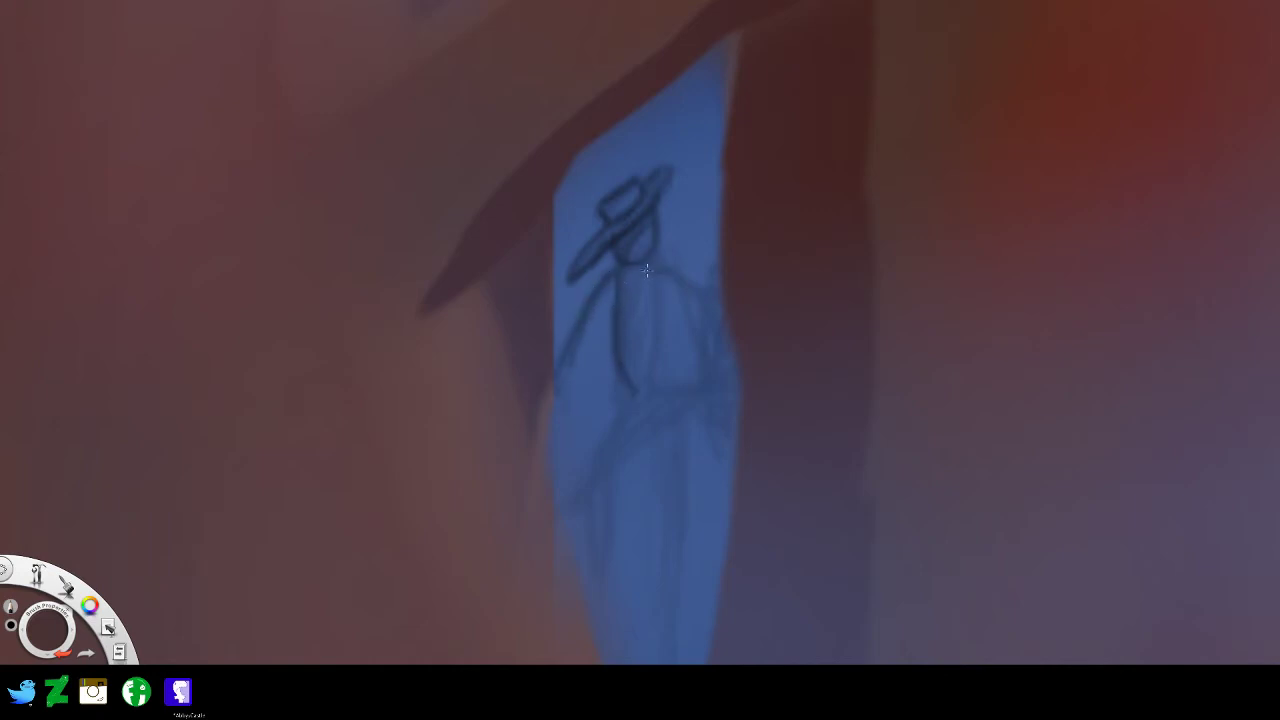
mouse_move(659, 272)
mouse_down()
mouse_move(638, 382)
mouse_move(675, 280)
mouse_move(696, 336)
mouse_move(704, 283)
mouse_move(726, 307)
mouse_move(725, 323)
mouse_move(713, 316)
mouse_up()
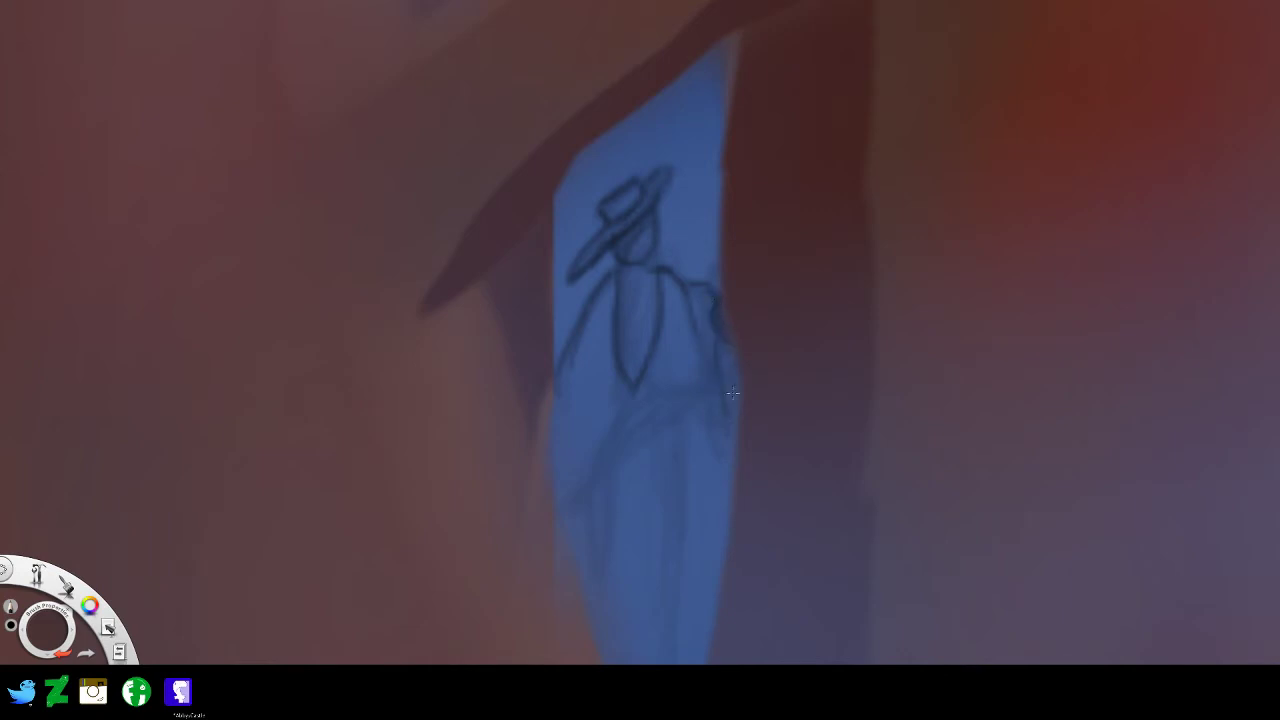
drag(703, 425, 701, 418)
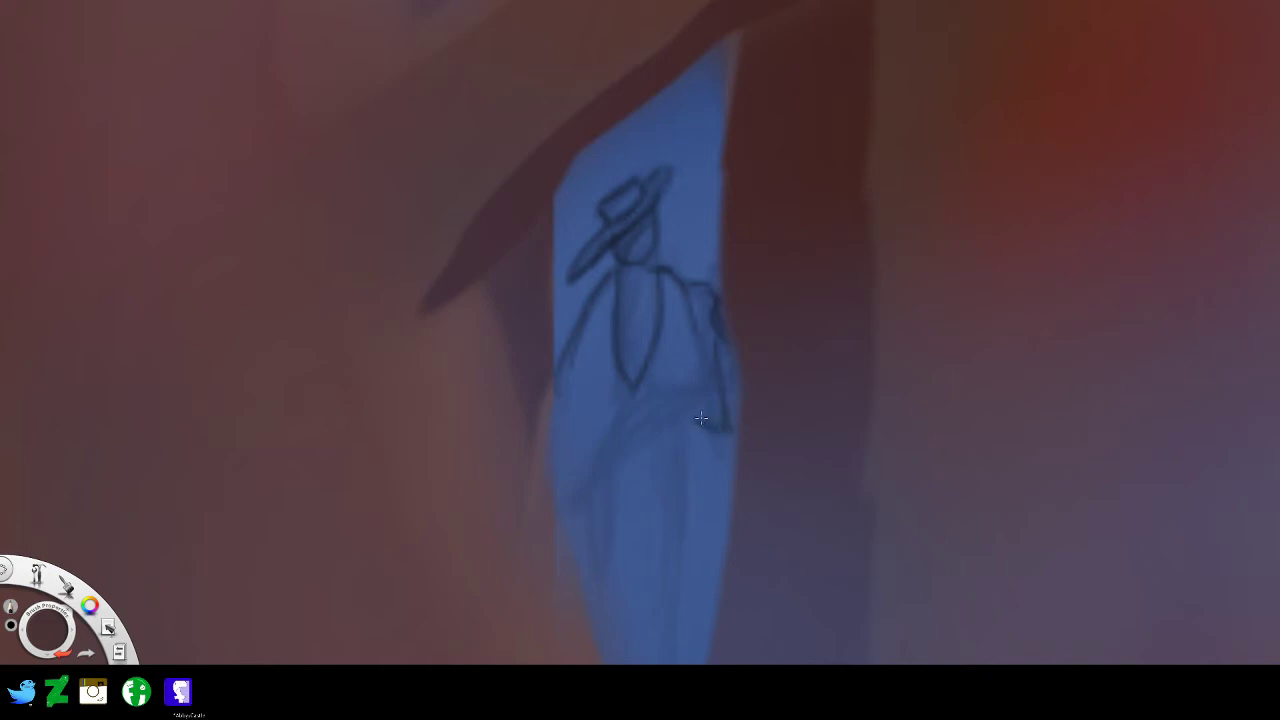